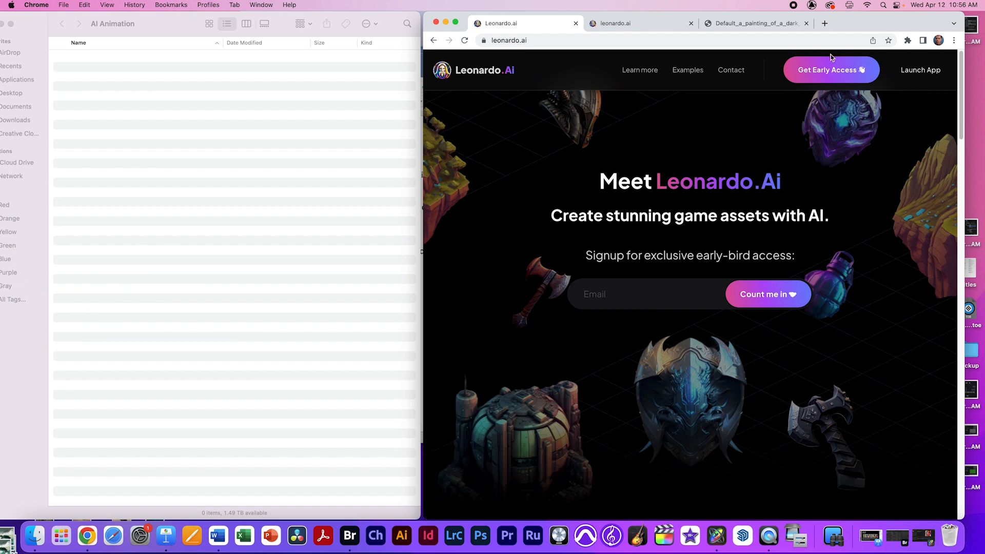
- Open Leonardo.ai's AI Image Generation tool and configure it for one image with the Stable Diffusion 2.1 model
click(650, 26)
scroll(488, 128, up, 2)
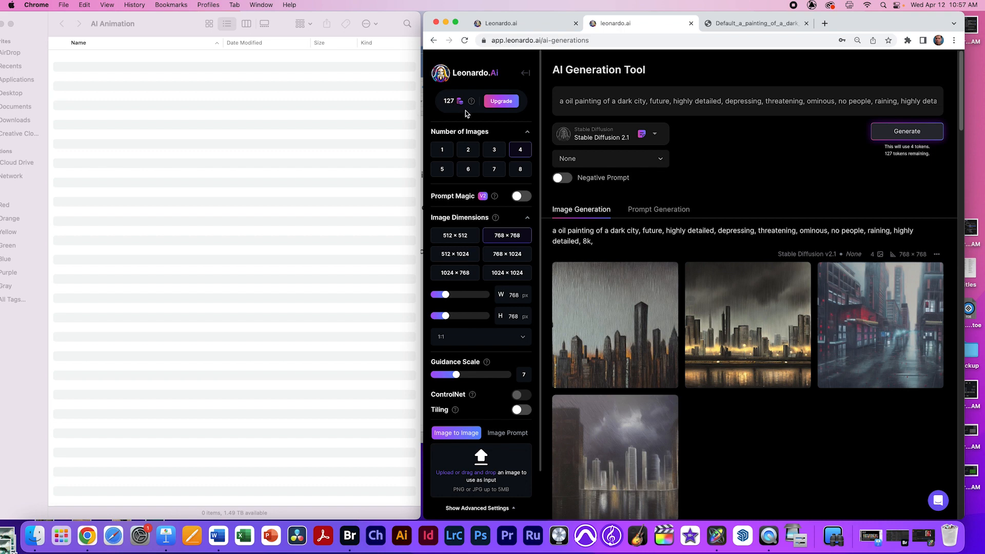
click(443, 148)
click(529, 77)
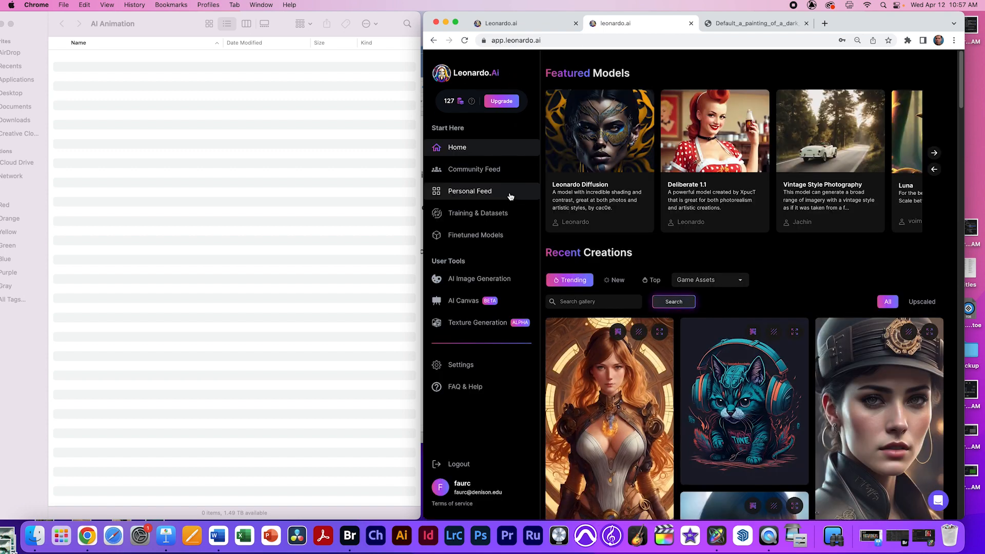
click(477, 282)
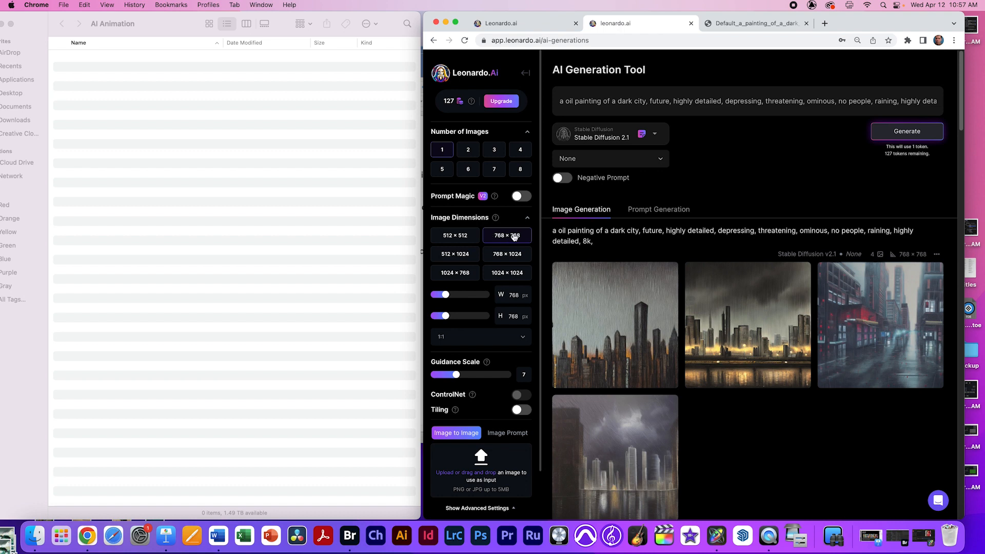
click(611, 137)
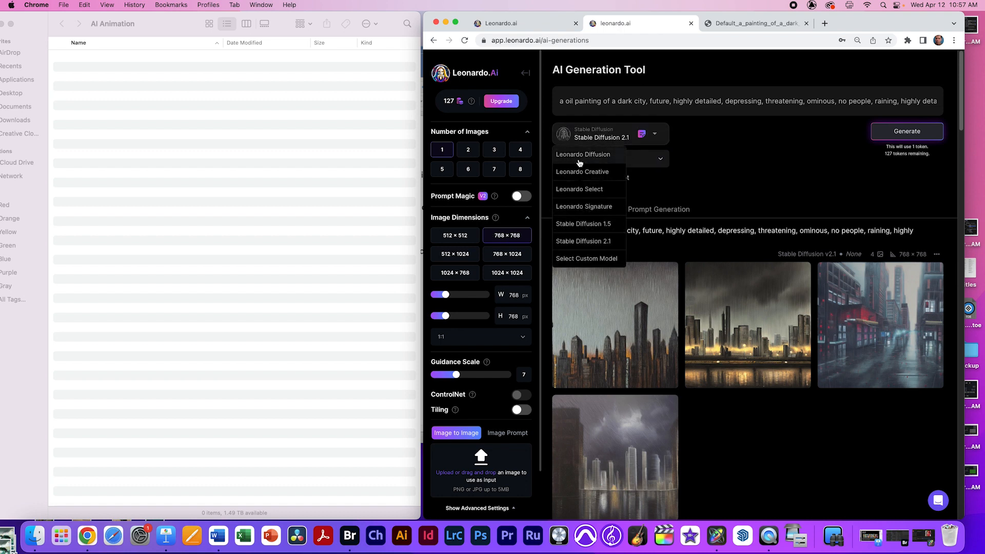
click(584, 243)
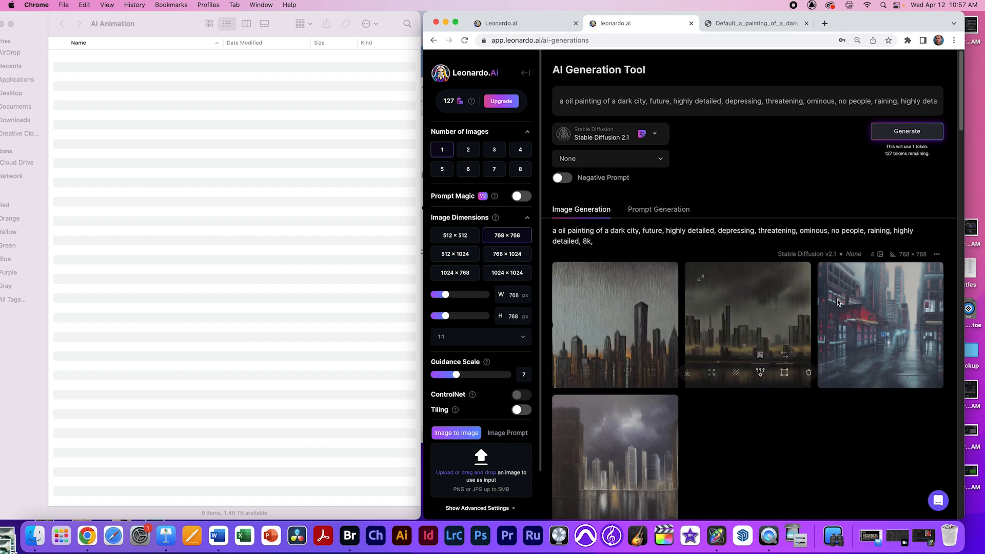
- Enlarge the second dark-city image, with the skyline reflected in water, and save a copy into the AI Animation folder
double_click(590, 102)
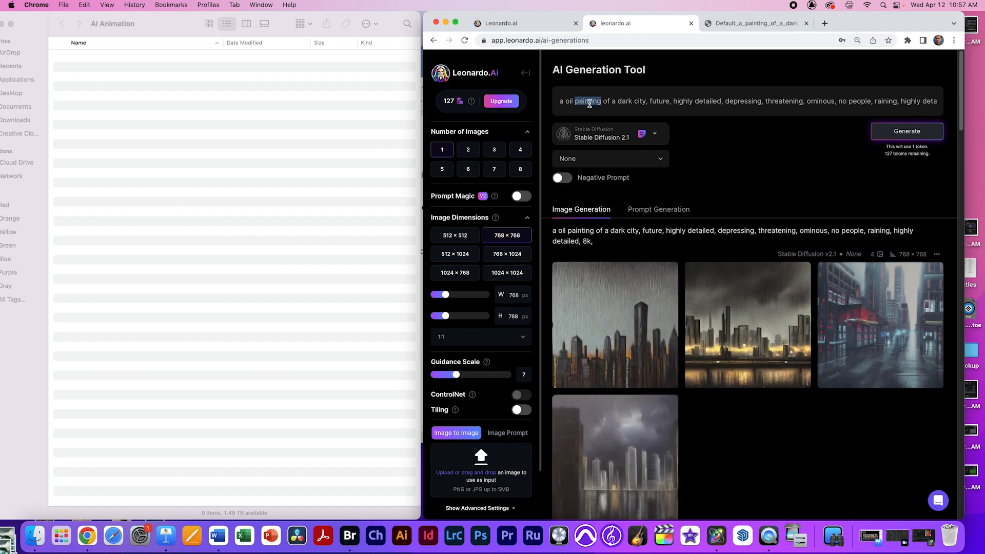
triple_click(587, 104)
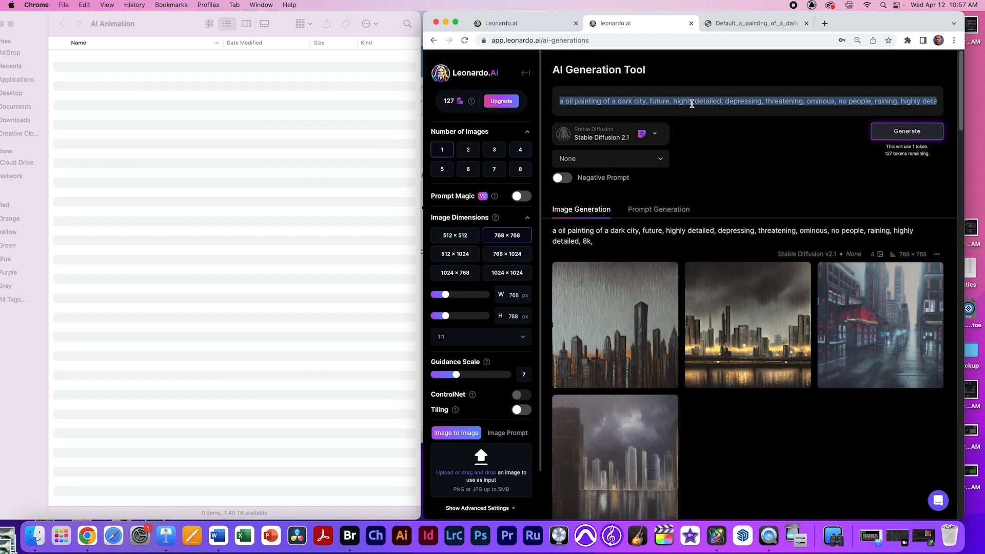
click(749, 310)
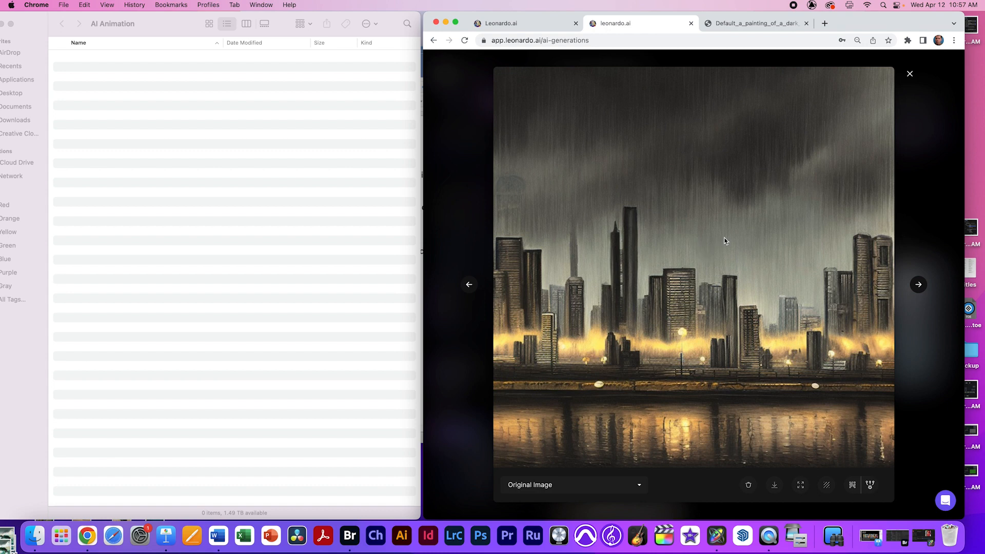
click(289, 206)
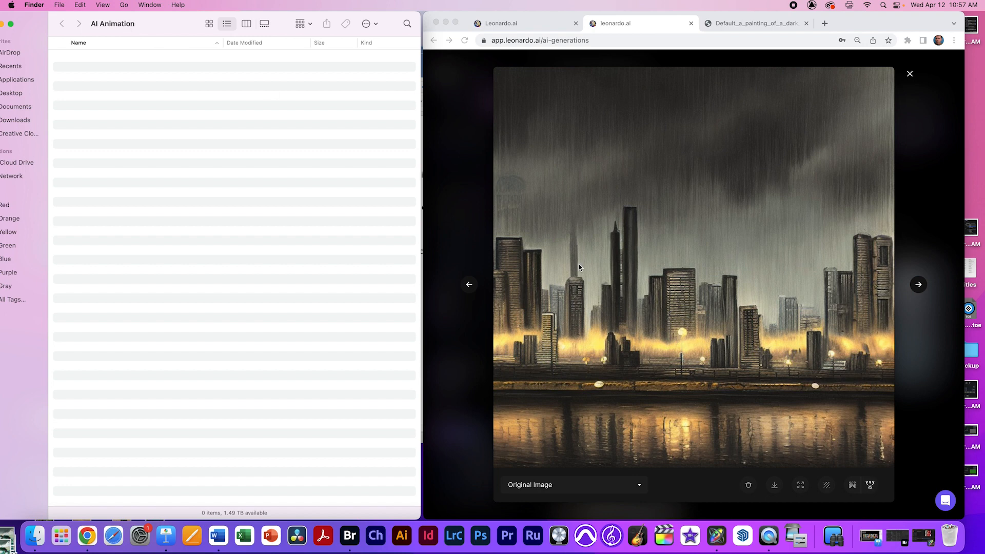
click(713, 297)
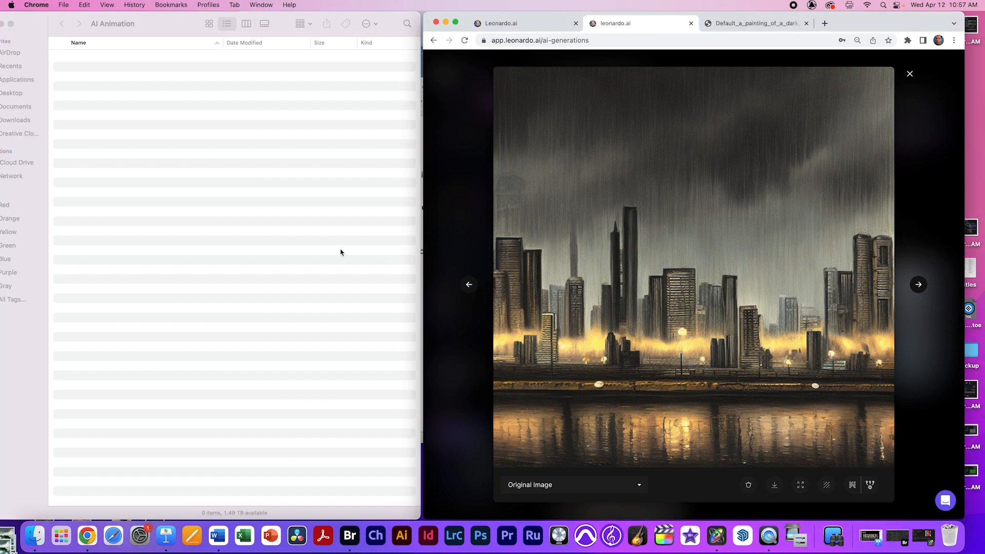
drag(562, 251, 256, 246)
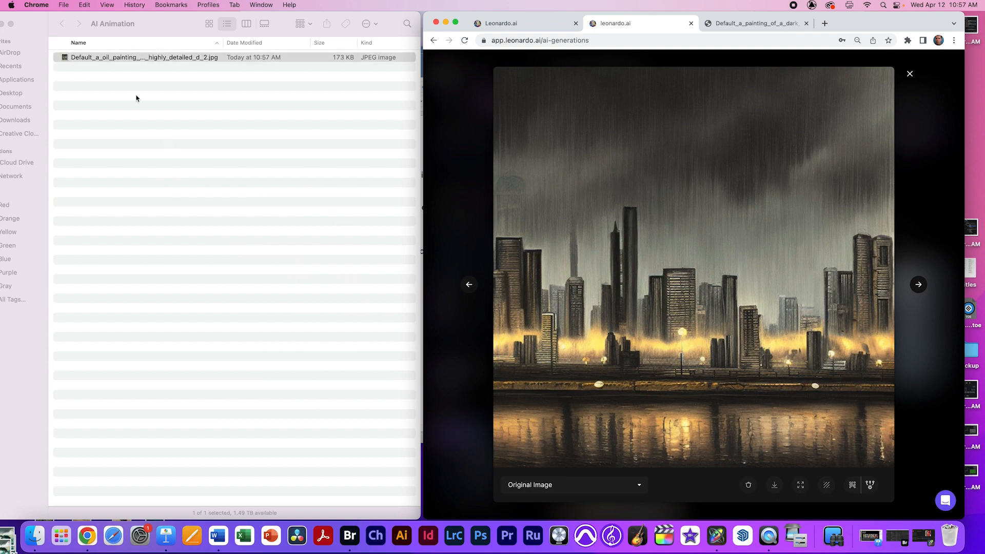
- Preview the saved dark-city image from the AI Animation folder and close the preview
click(104, 57)
key(space)
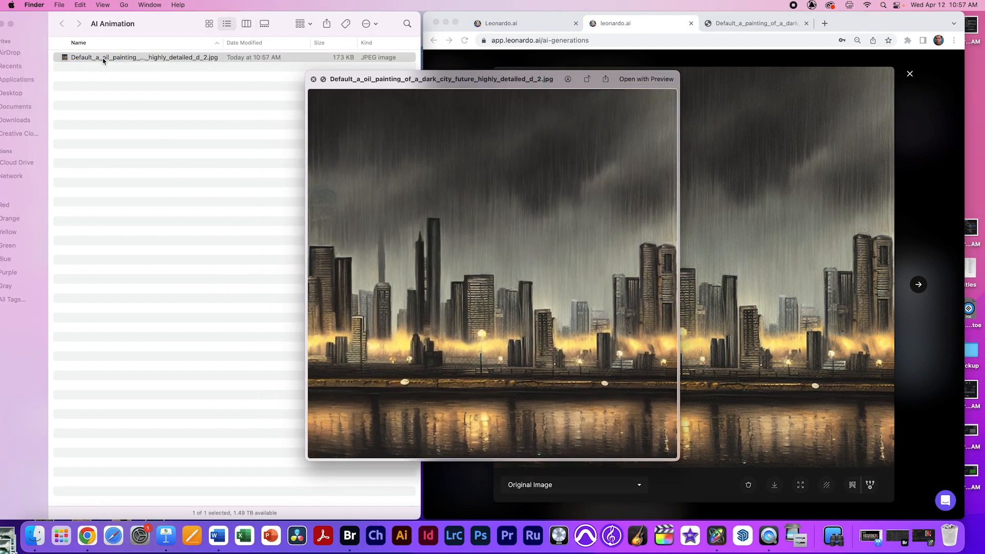
key(space)
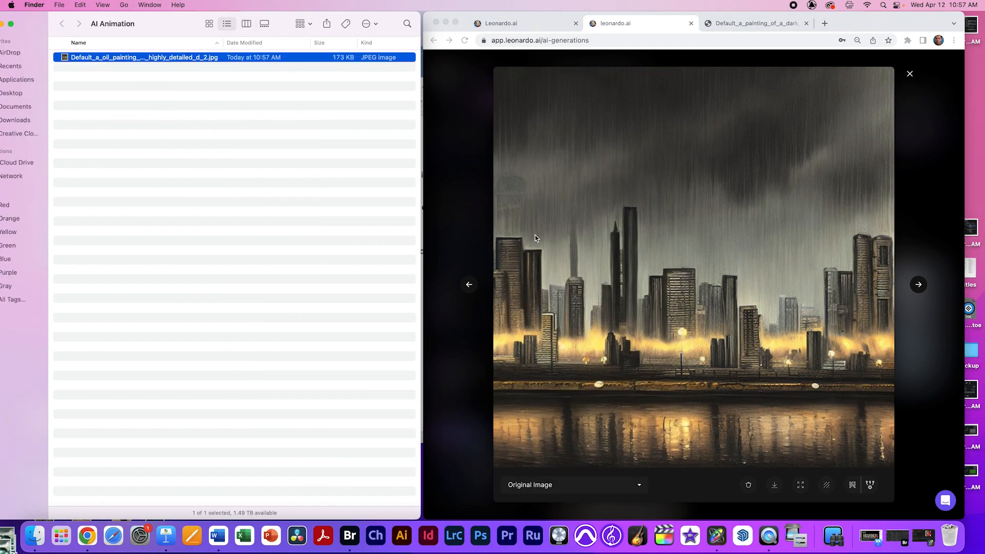
- Return to the generated images and use the second dark-city image as the Image to Image input
click(488, 242)
click(472, 240)
mouse_move(759, 333)
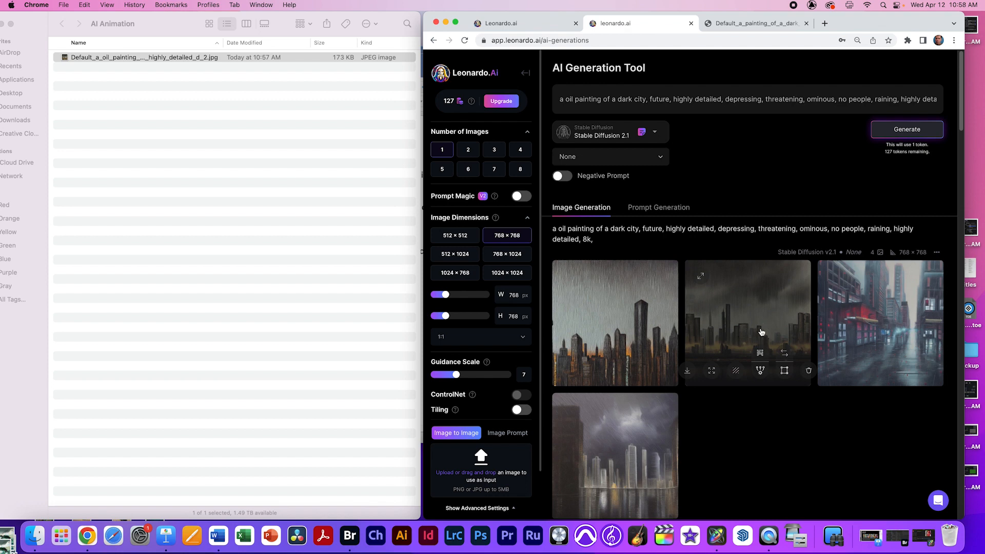
click(785, 356)
scroll(465, 477, down, 3)
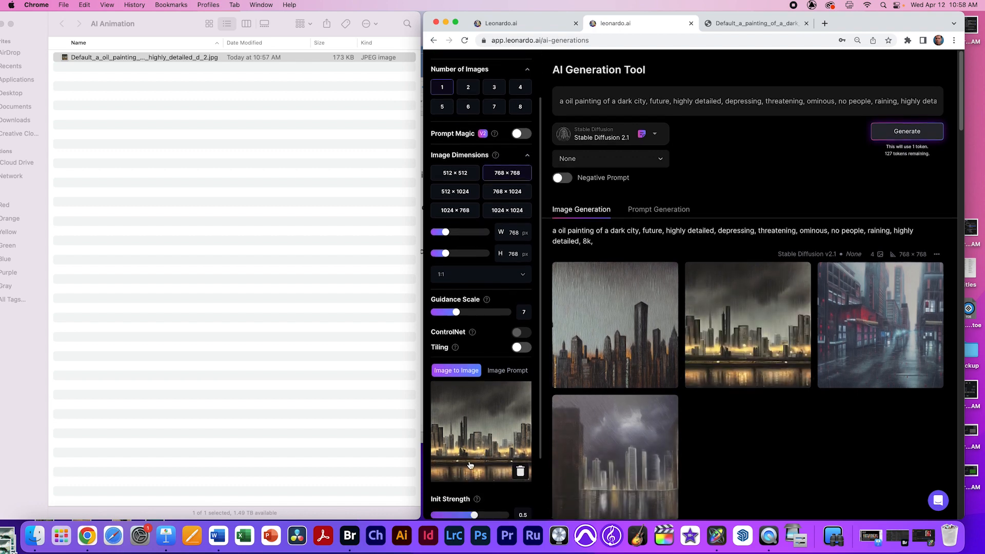
- Set the Init Strength of the input image to 0.5
scroll(465, 460, down, 1)
scroll(529, 423, up, 1)
scroll(501, 464, down, 2)
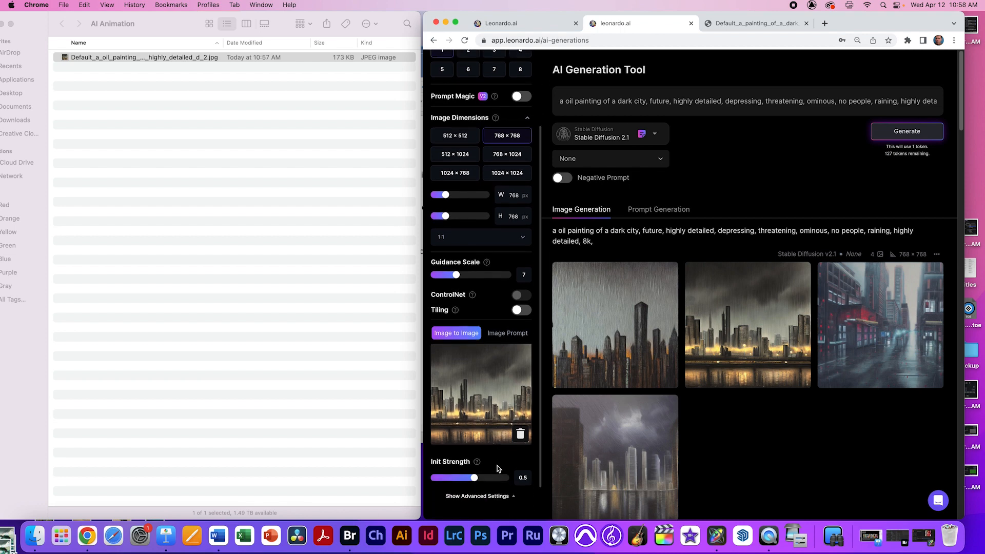
mouse_move(469, 483)
mouse_down()
mouse_move(456, 483)
mouse_move(475, 482)
mouse_up()
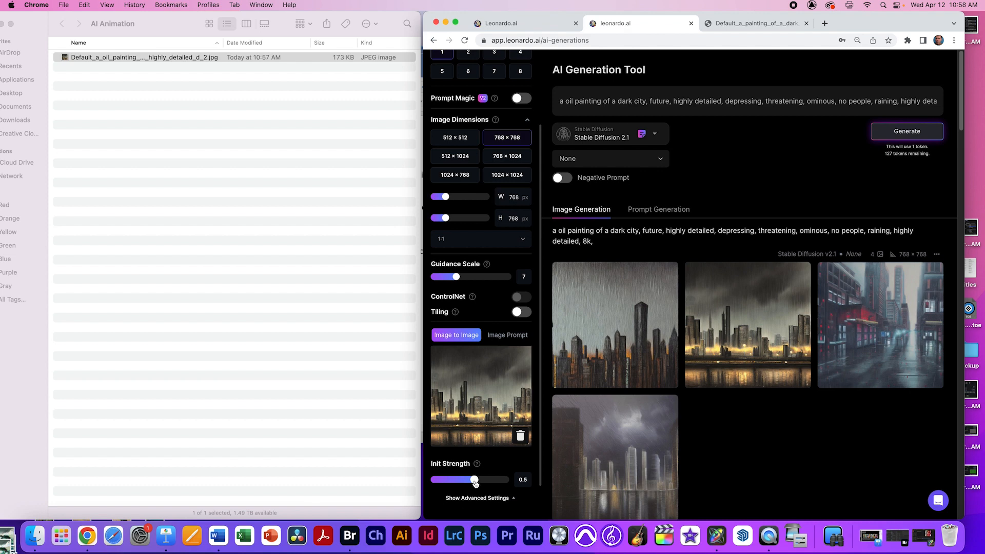
scroll(487, 267, up, 4)
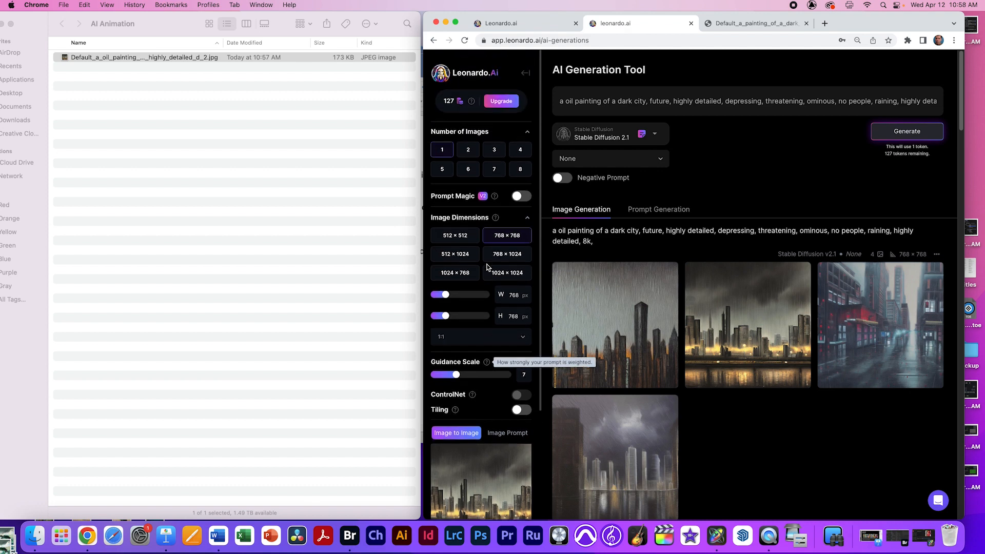
- Switch to Word and copy the prompt "an oil painting of a bright and colorful field of flowers, thick brush strokes, impressionistic"
key(super+Tab)
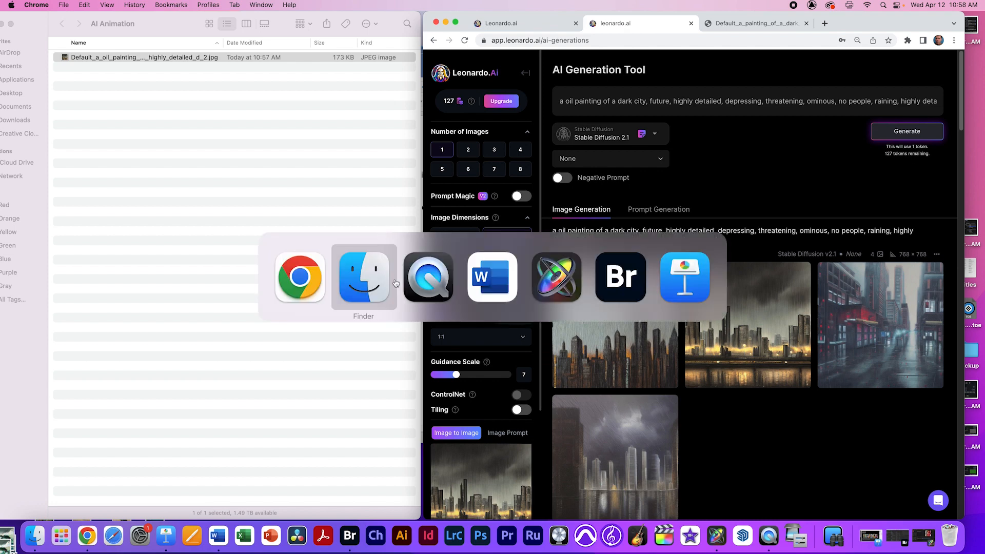
click(516, 280)
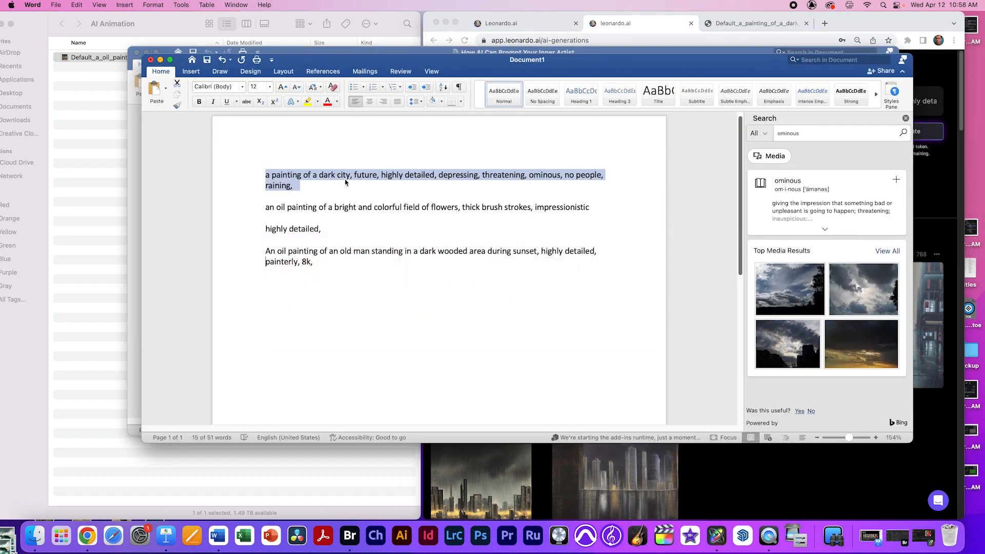
click(283, 177)
mouse_move(266, 178)
mouse_down()
mouse_move(313, 177)
mouse_move(300, 187)
mouse_up()
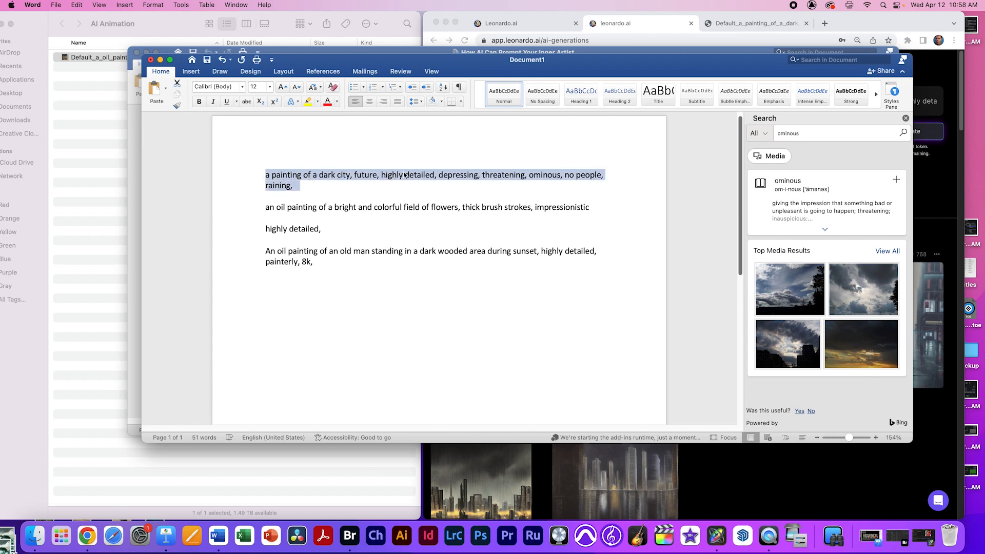
triple_click(287, 209)
key(cmd+c)
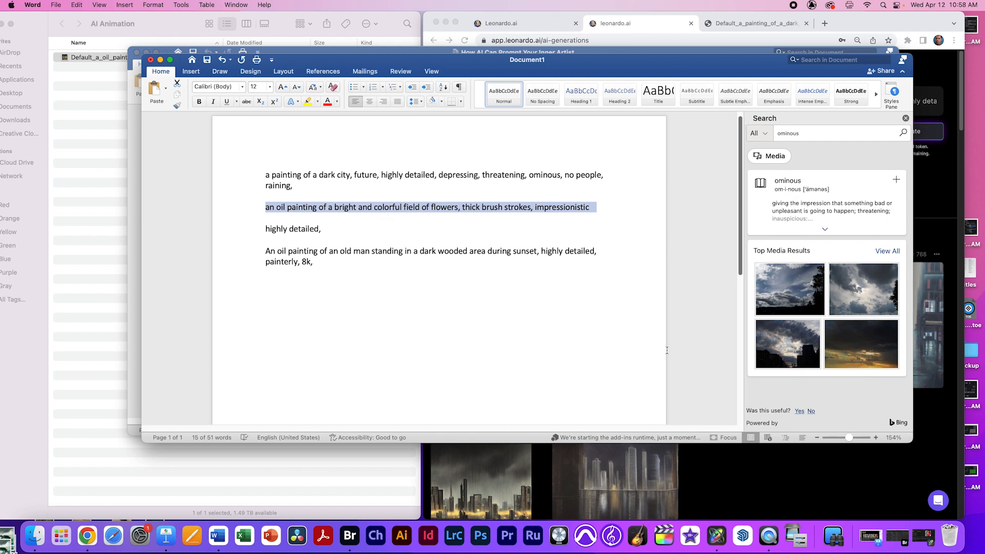
- Switch back to Leonardo.ai in Chrome and replace the whole generation prompt with the copied field-of-flowers text
click(682, 475)
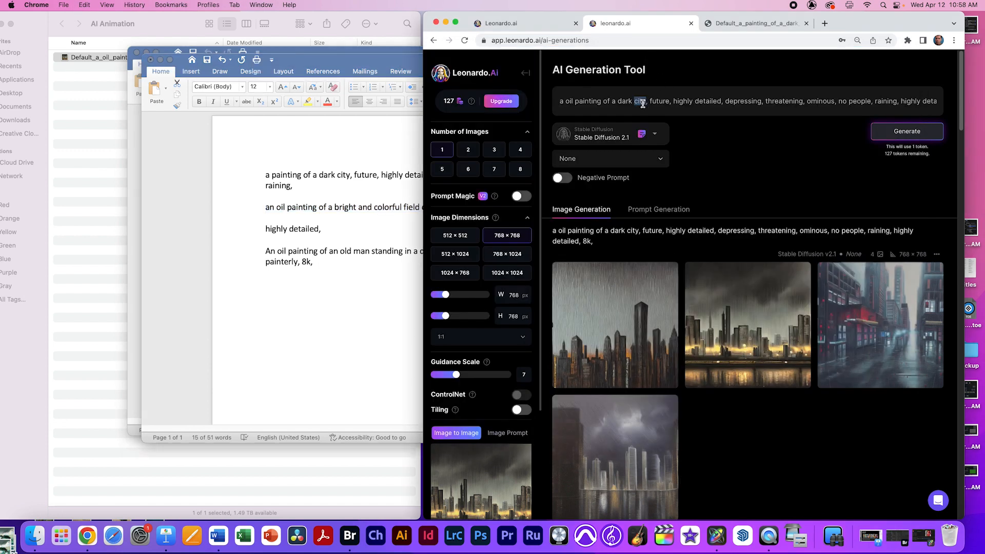
click(91, 241)
click(617, 99)
click(616, 99)
key(cmd+a)
key(cmd+v)
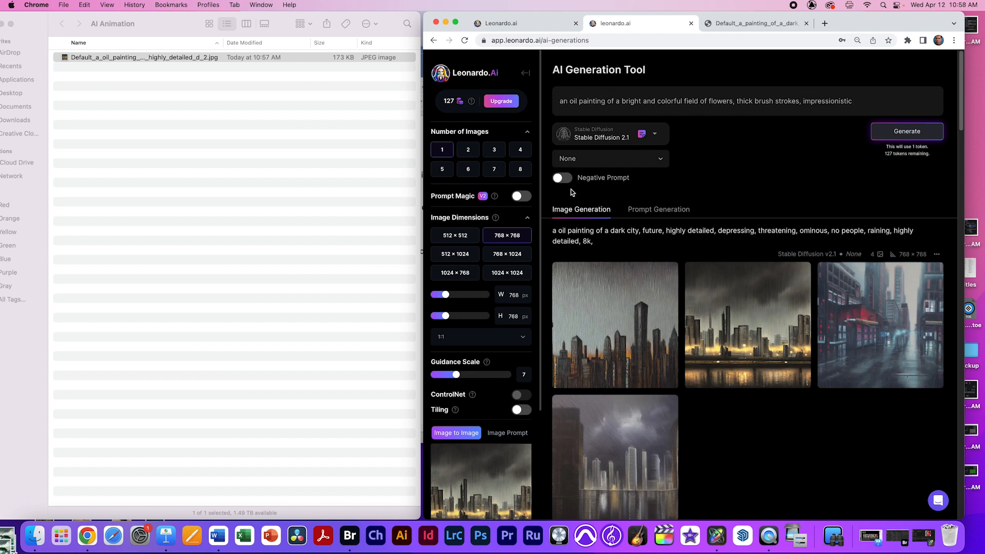
- Lower the Guidance Scale to 6 for the new generation
scroll(467, 314, down, 3)
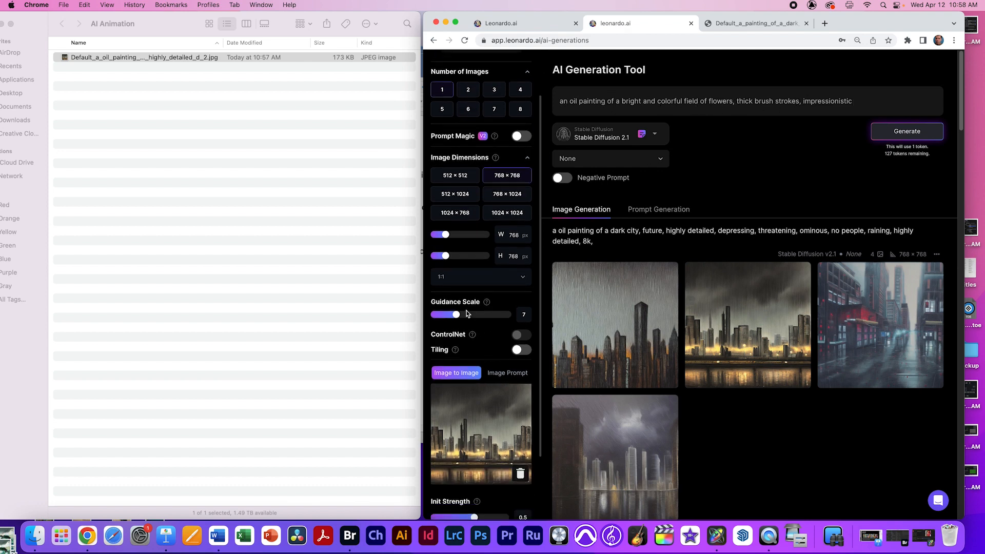
drag(455, 318, 453, 319)
scroll(501, 431, down, 1)
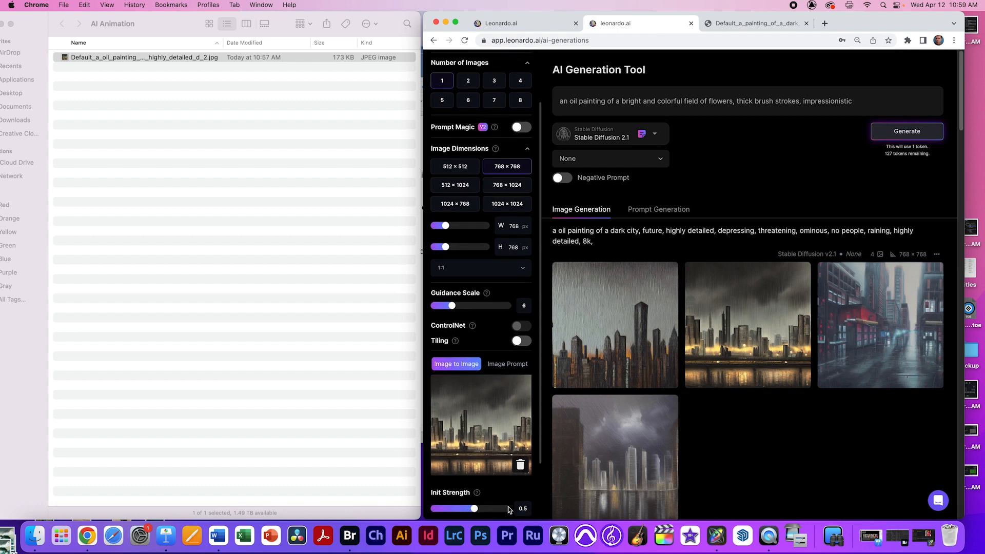
scroll(531, 426, up, 1)
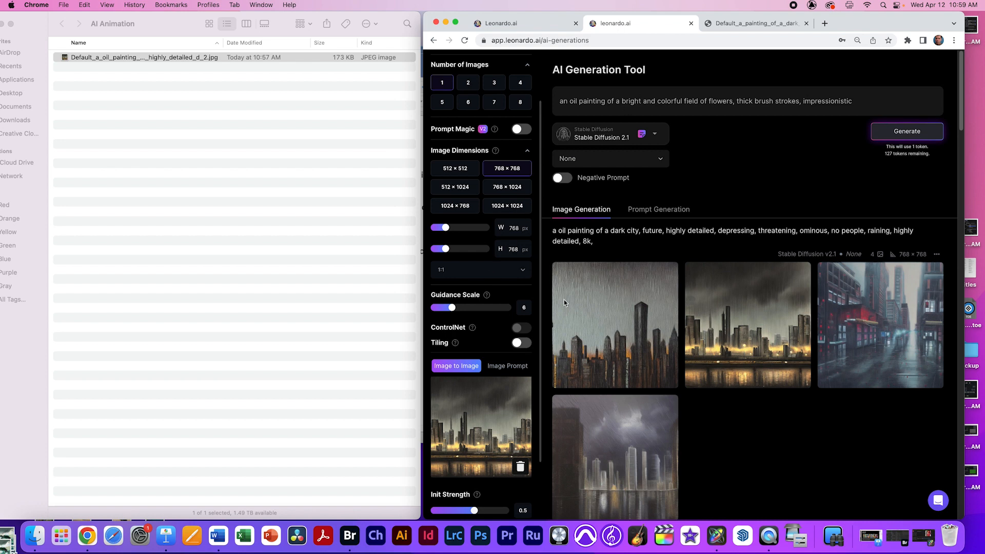
- Generate one image from the field-of-flowers prompt and the dark-city input image
scroll(472, 161, up, 3)
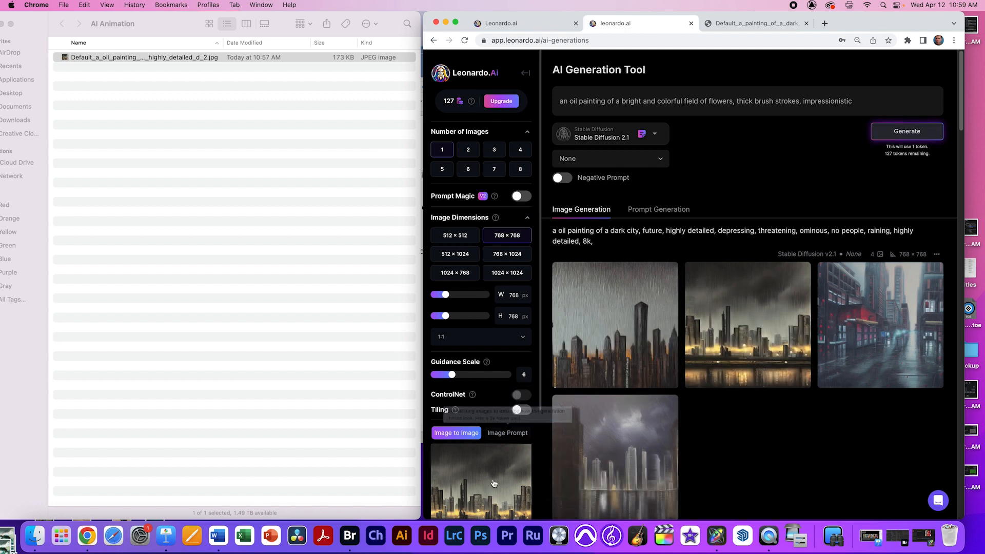
scroll(763, 307, down, 1)
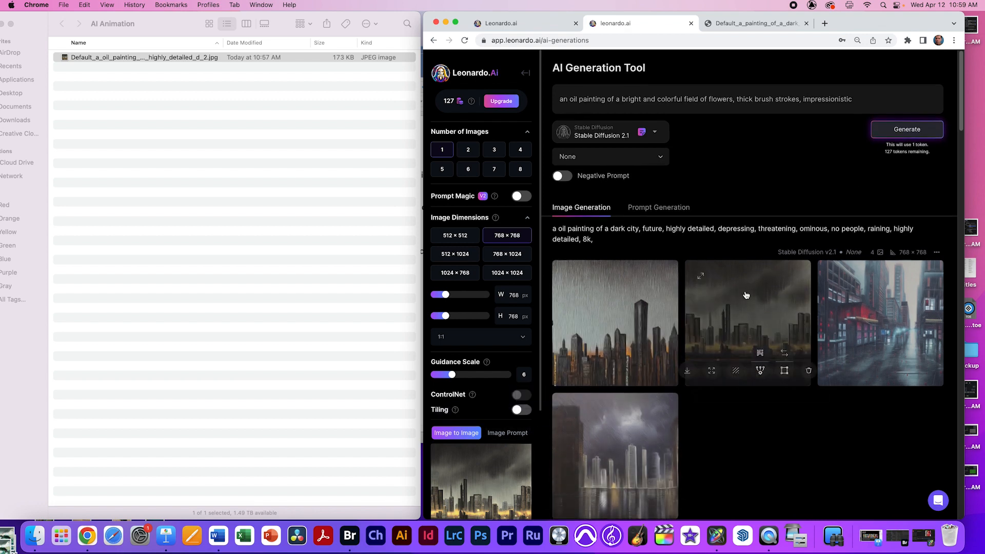
click(917, 131)
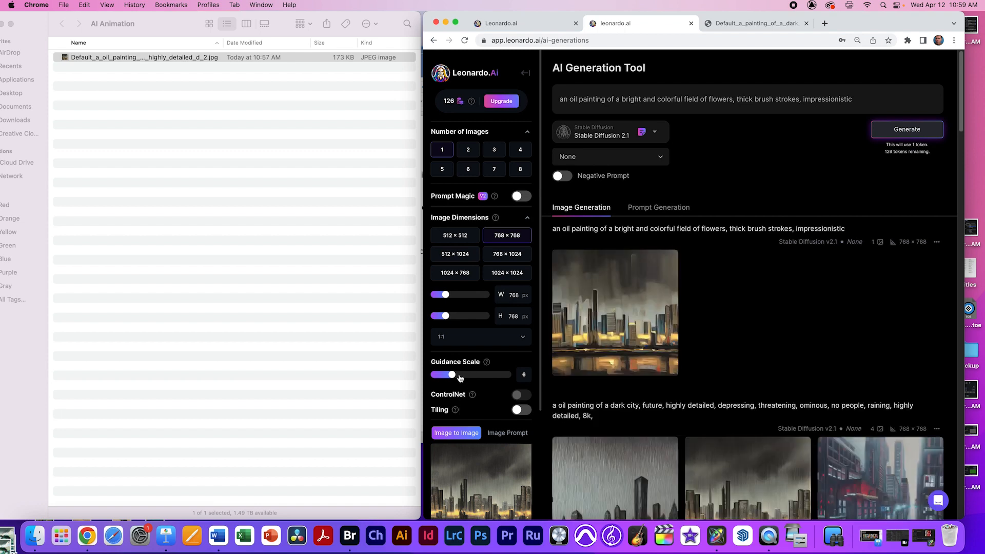
- Enlarge the newly generated painterly city image and save a copy into the AI Animation folder
scroll(737, 374, down, 2)
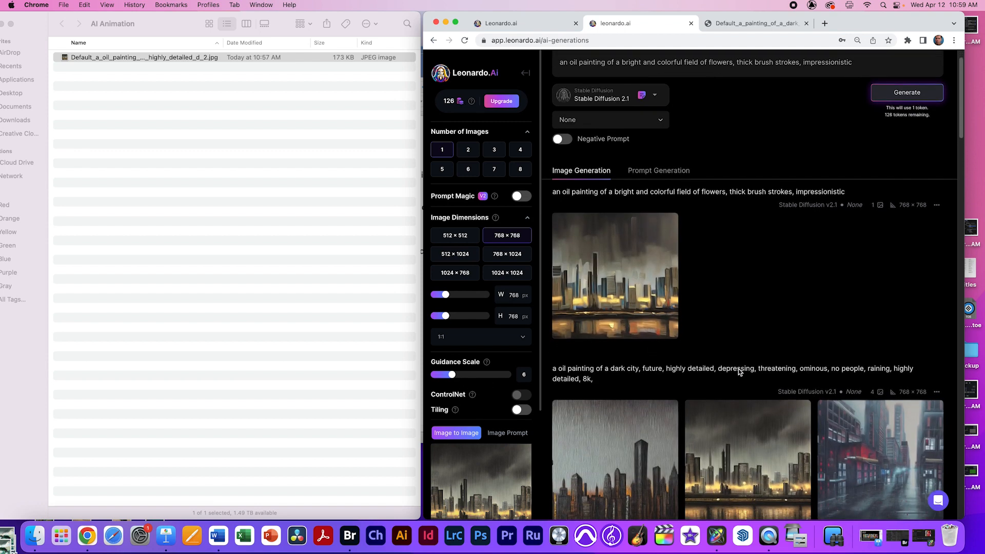
scroll(655, 299, up, 1)
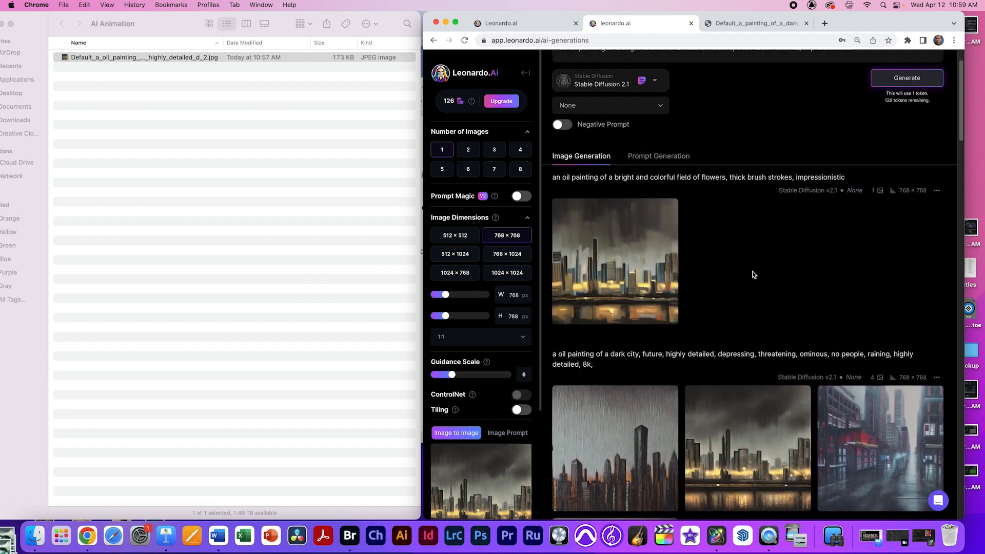
click(640, 263)
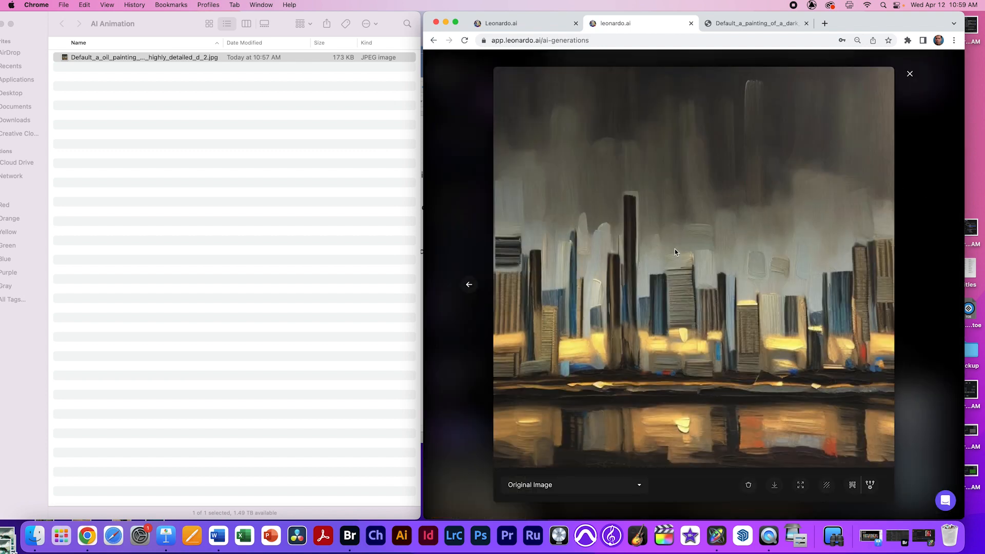
drag(739, 245, 286, 199)
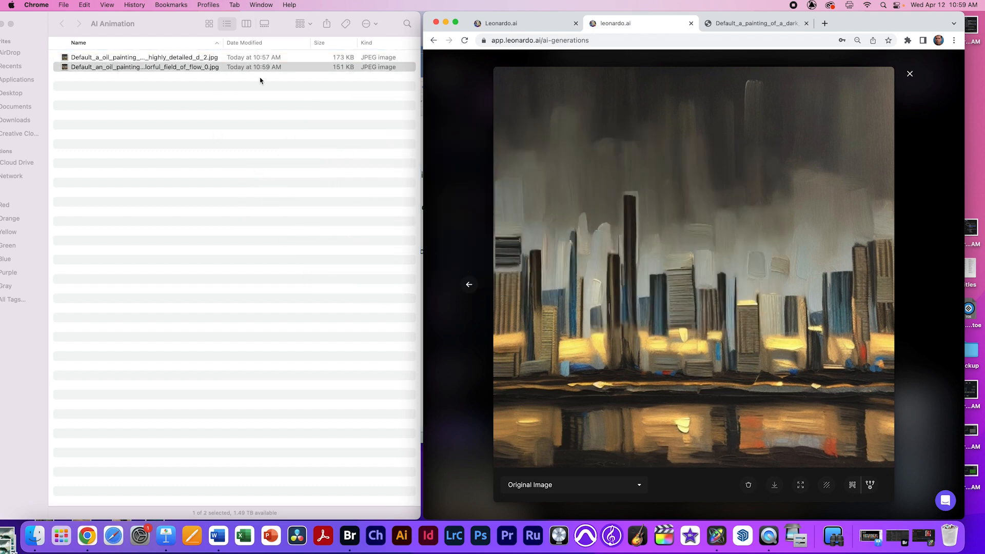
- Preview the two saved images in the AI Animation folder one after another and compare the dark city with its painterly variation
click(263, 62)
click(268, 57)
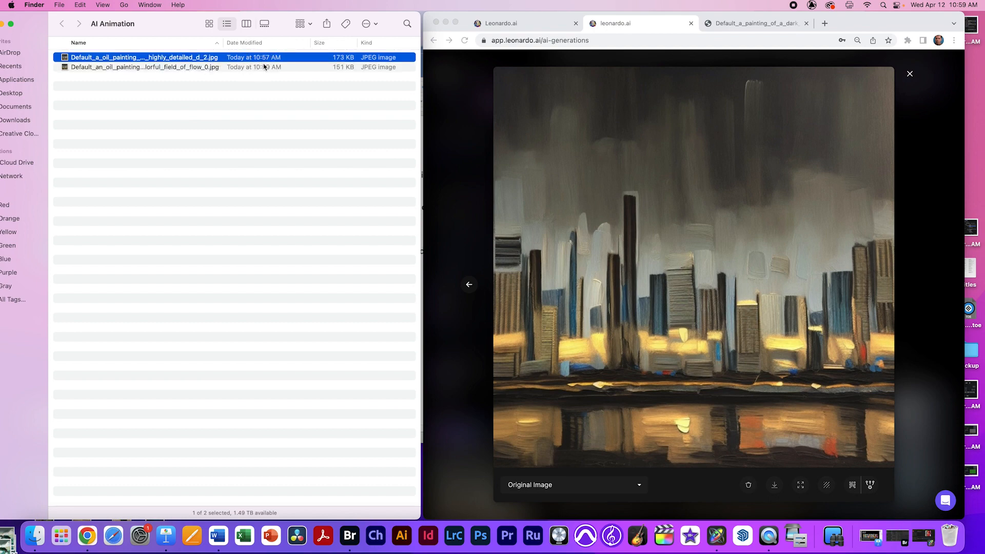
key(space)
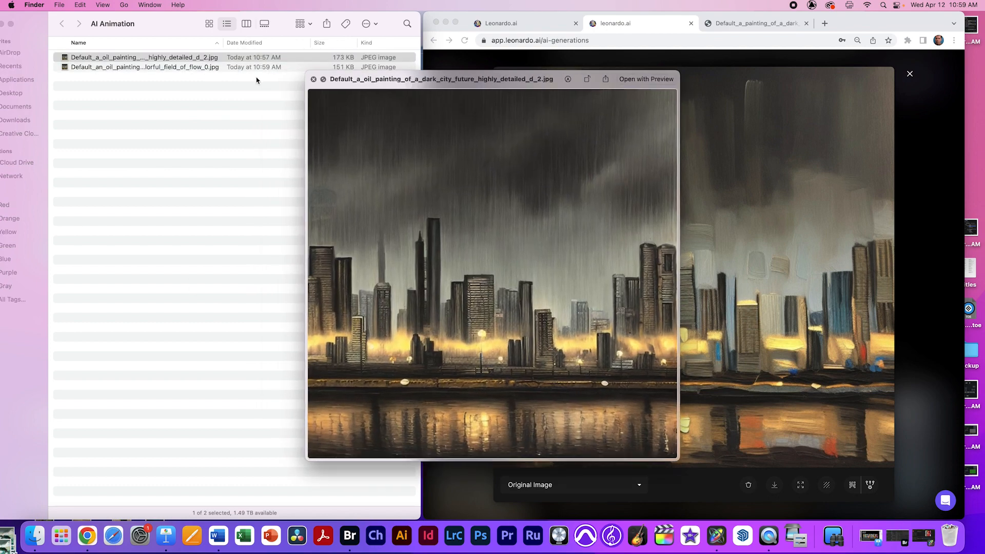
key(space)
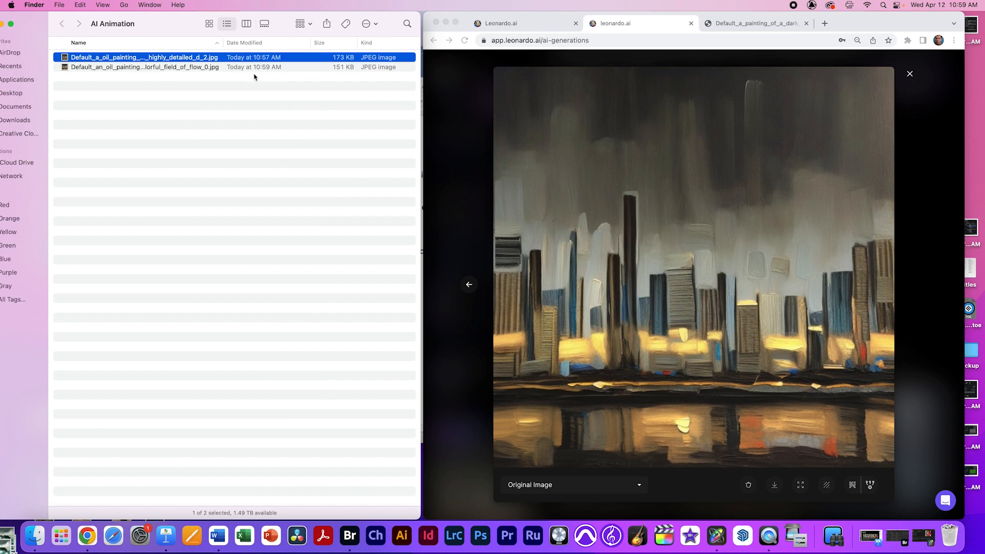
click(207, 70)
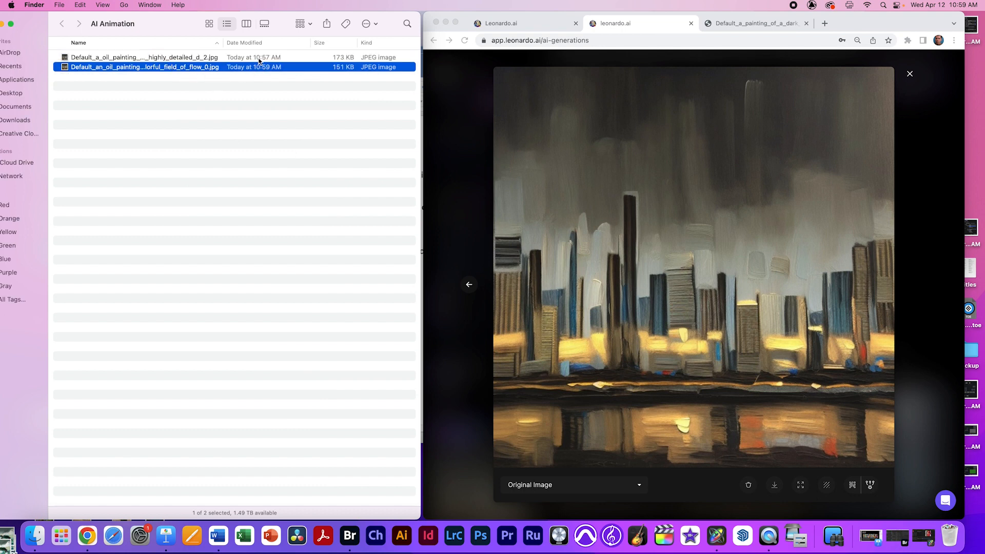
key(space)
key(Up)
key(Down)
key(space)
- Close the enlarged view, set the painterly city image as the image-to-image input and generate one variation with the same prompt
click(473, 120)
click(442, 123)
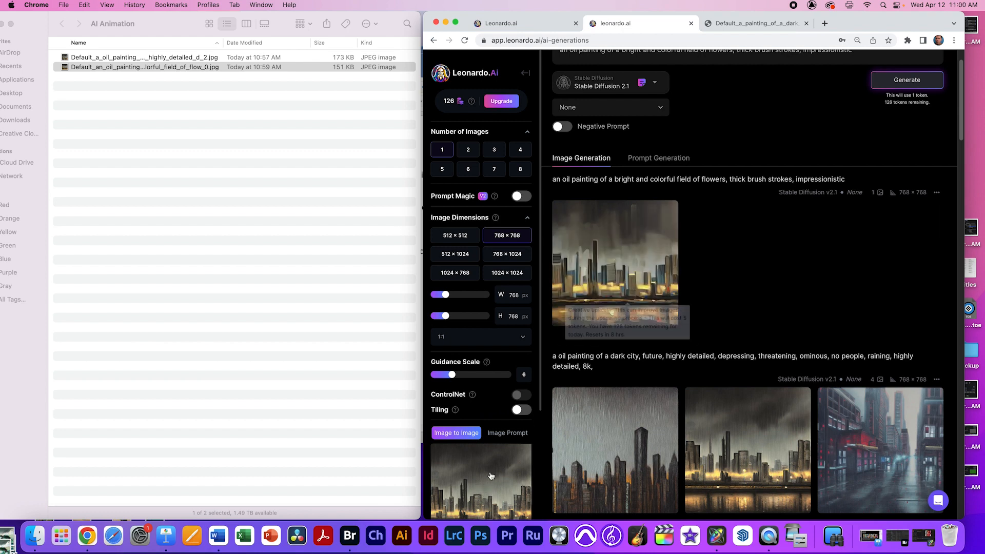
click(650, 305)
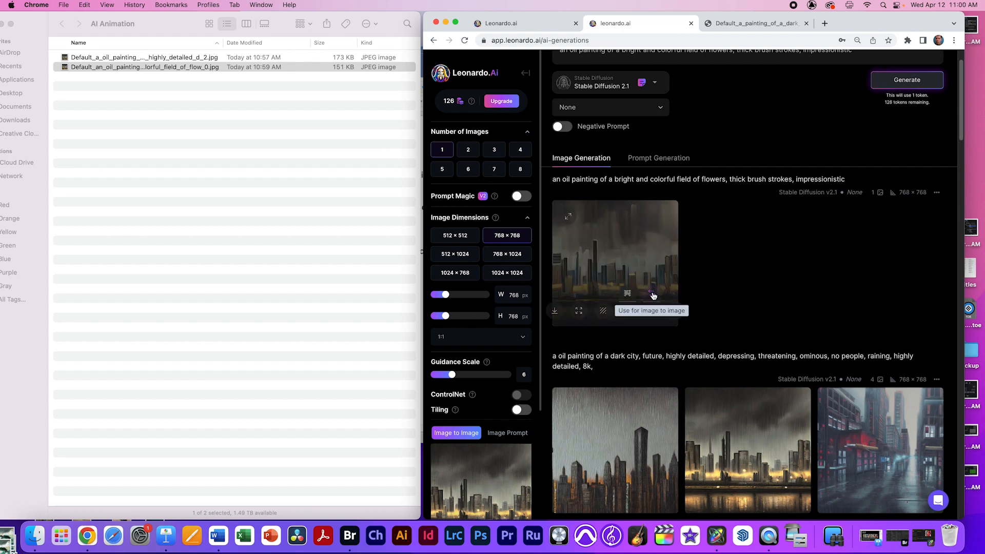
scroll(506, 468, down, 3)
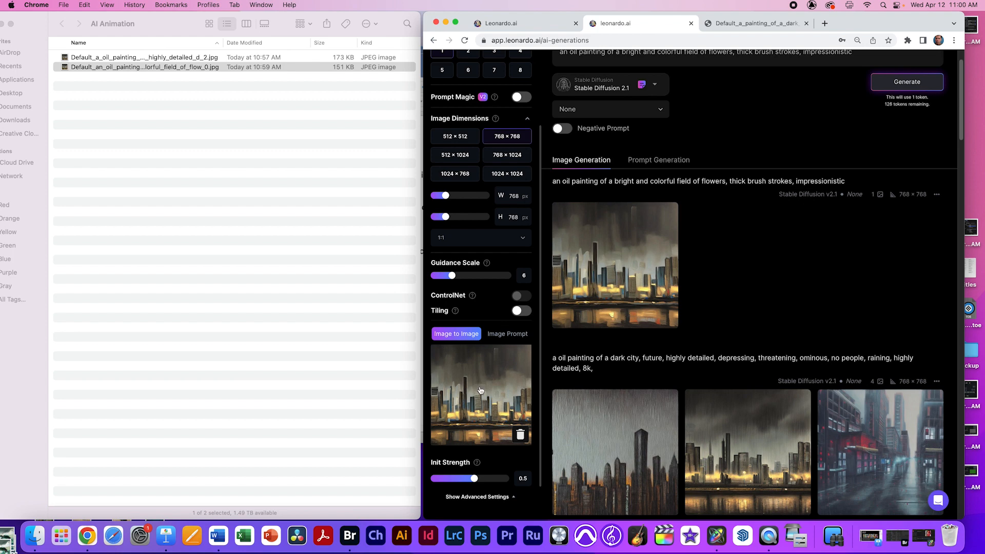
scroll(598, 177, up, 2)
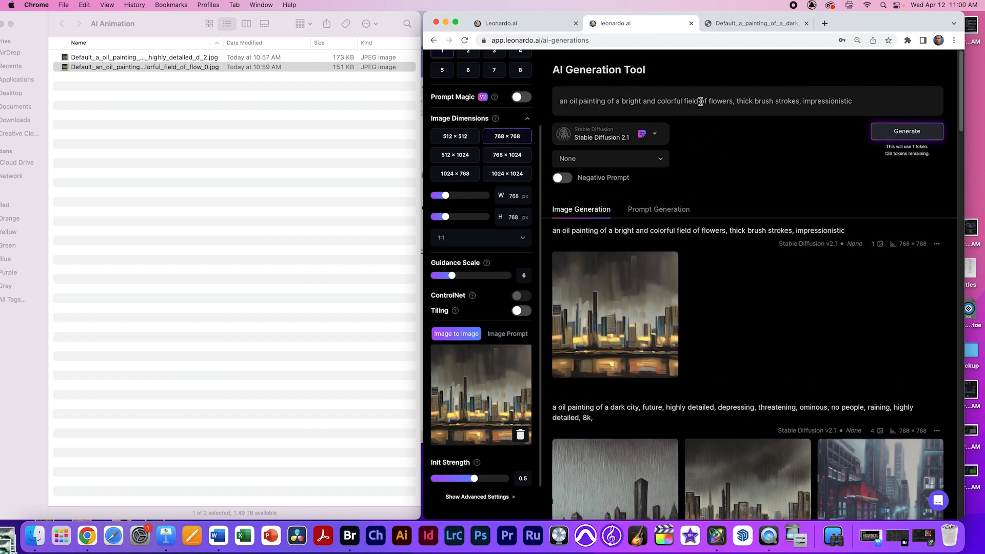
click(886, 131)
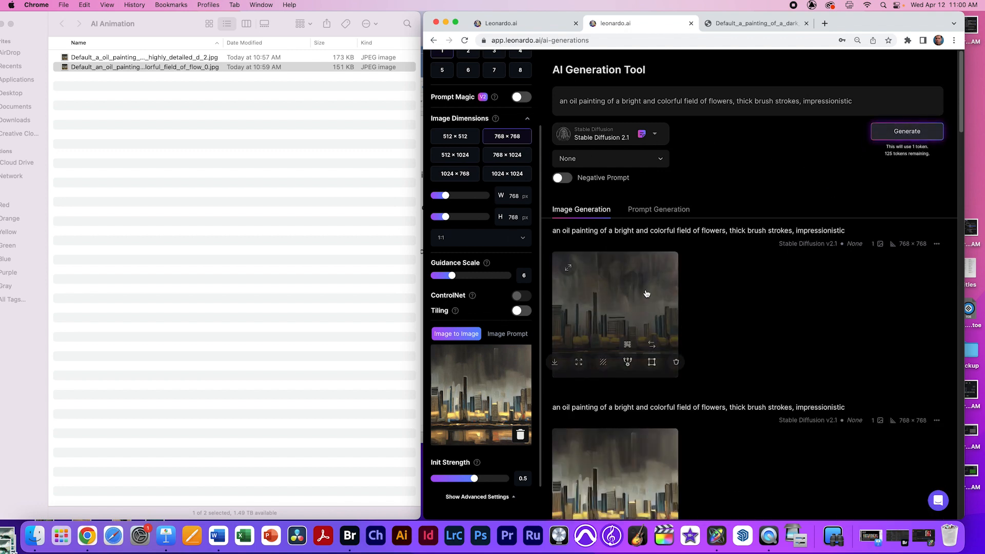
- Enlarge the new variation, save a copy into the AI Animation folder and sort the folder by date modified, oldest first
click(646, 294)
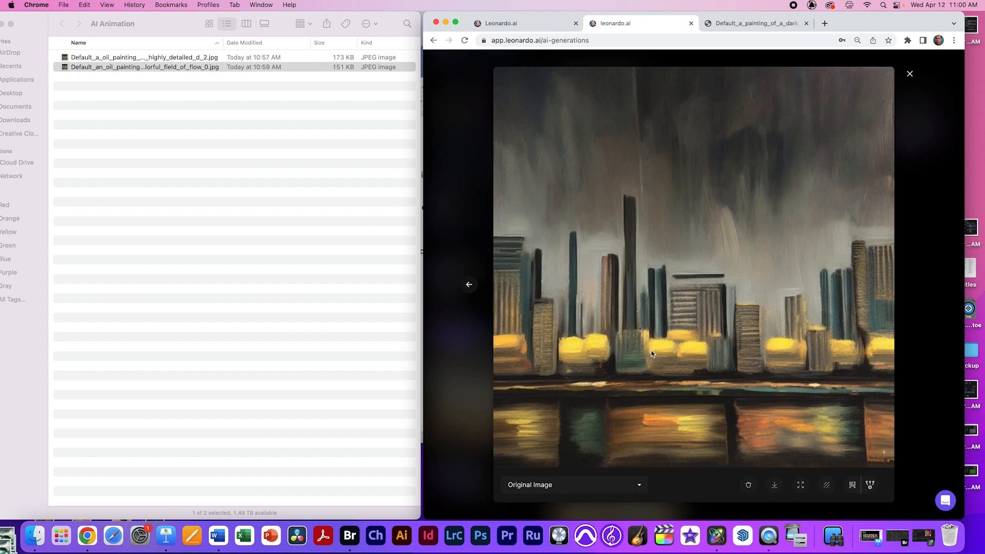
mouse_move(613, 392)
mouse_down()
mouse_move(193, 259)
mouse_move(176, 281)
mouse_up()
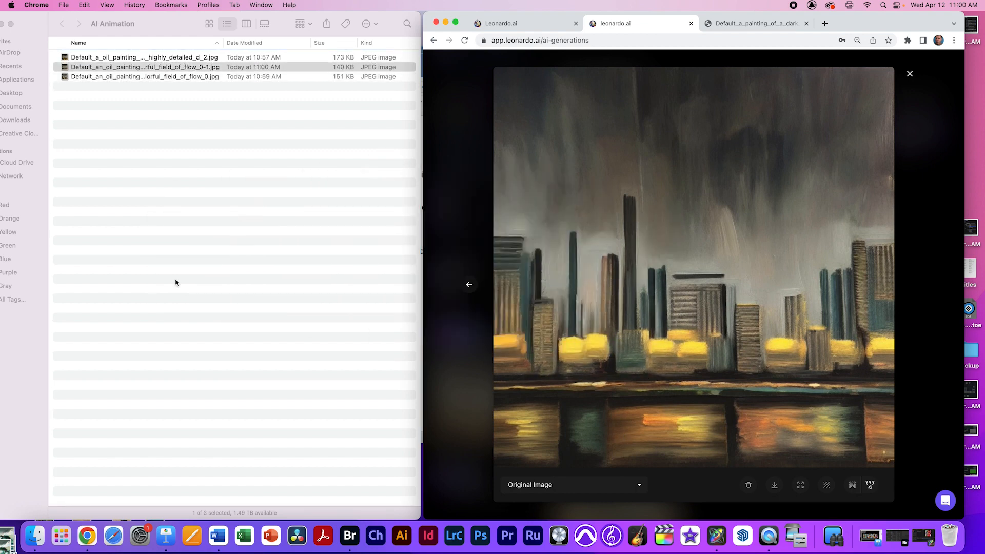
click(264, 47)
click(267, 44)
click(267, 45)
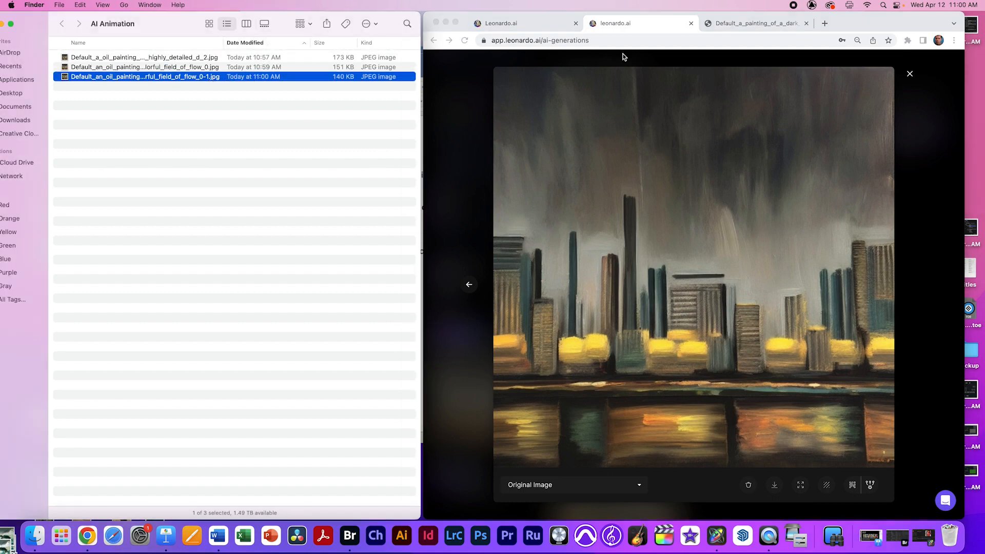
- Return to Leonardo.ai, make the latest city variation the image-to-image input and generate the next image
click(553, 21)
click(652, 25)
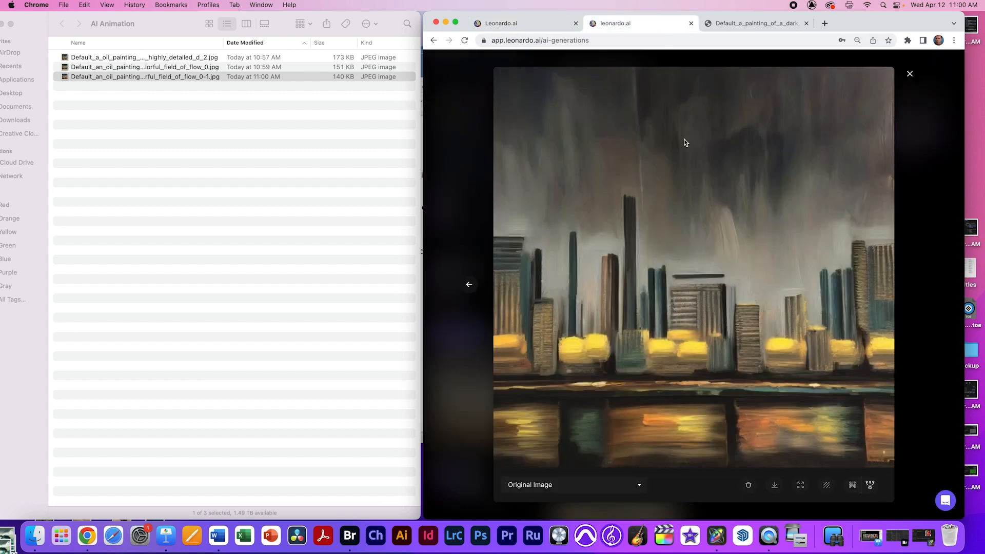
click(942, 119)
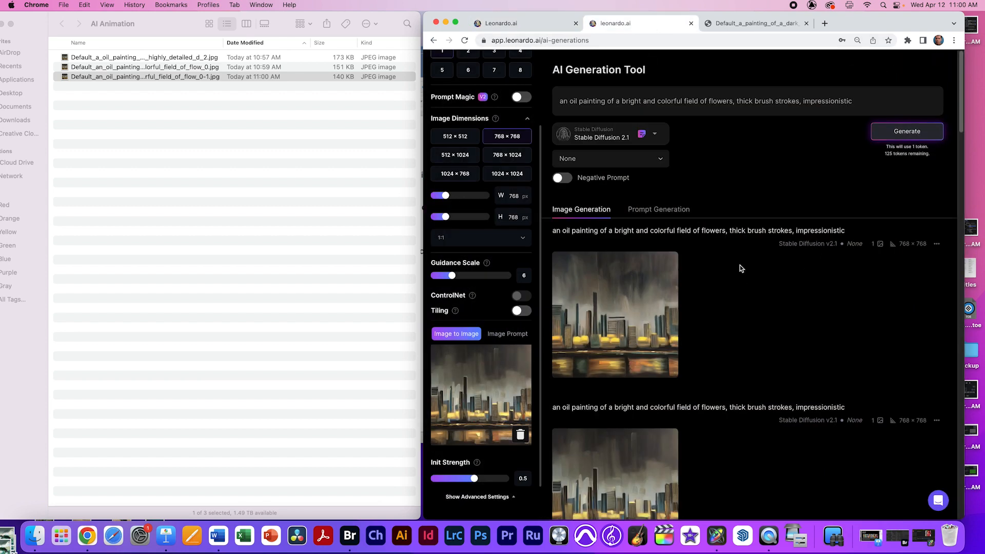
mouse_move(652, 336)
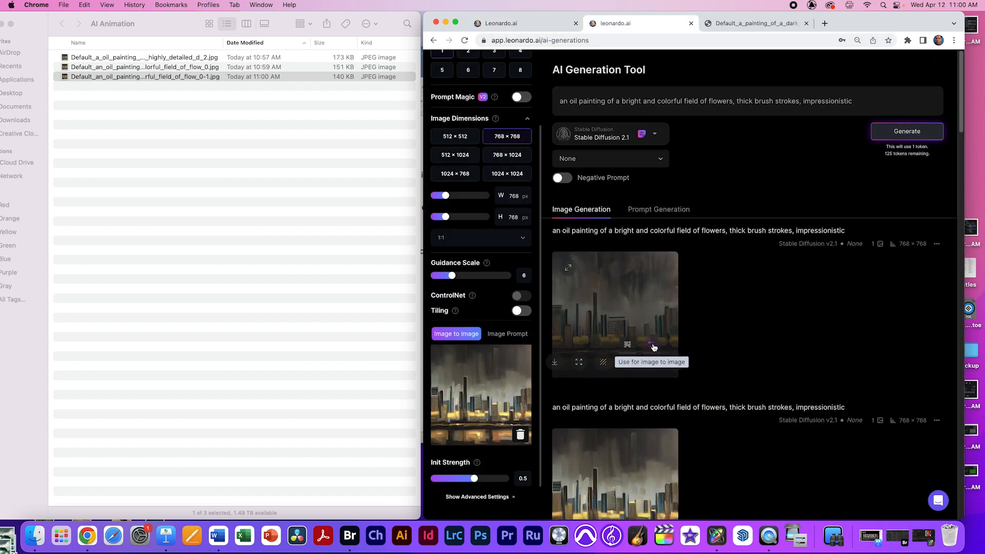
click(653, 340)
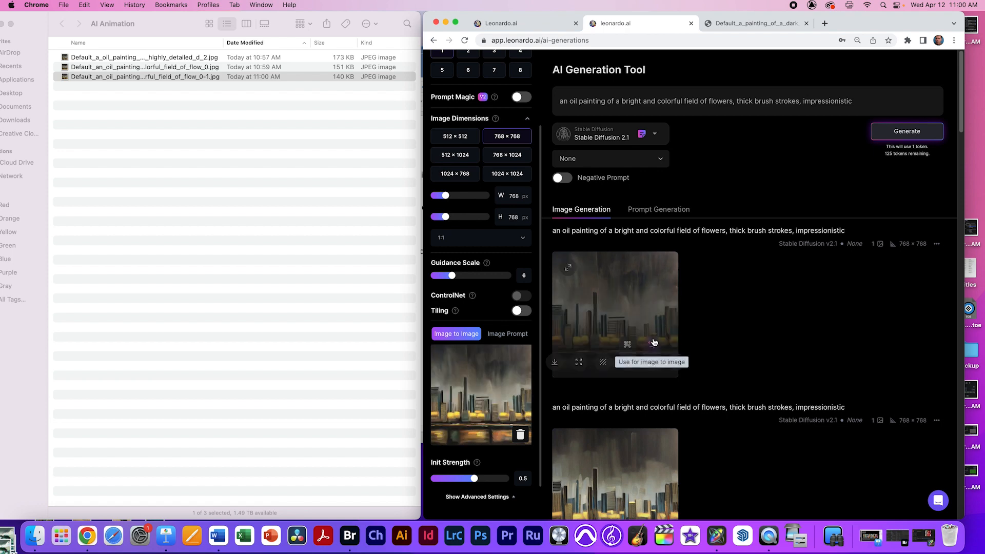
click(884, 133)
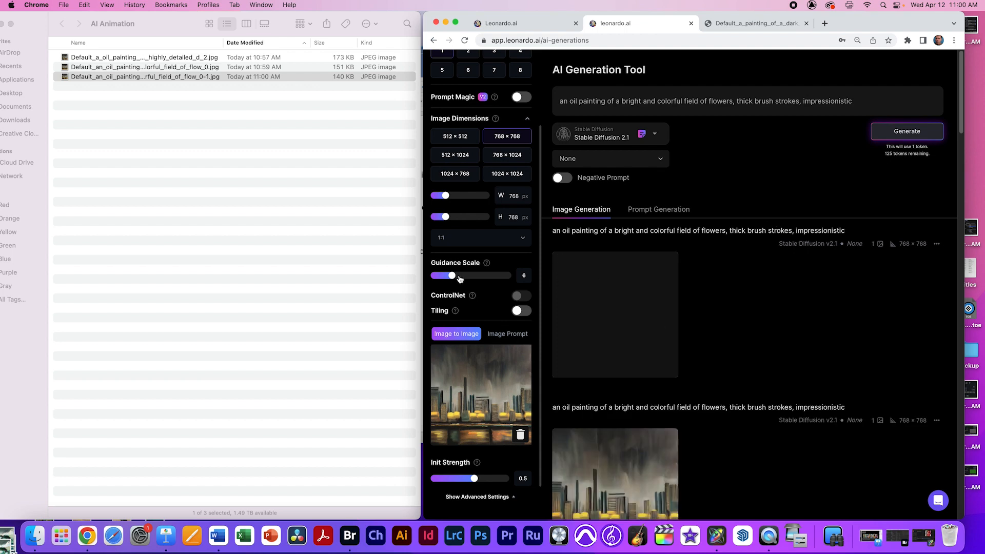
- Enlarge the newly generated variation, save a copy into the AI Animation folder and close the enlarged view
mouse_move(604, 299)
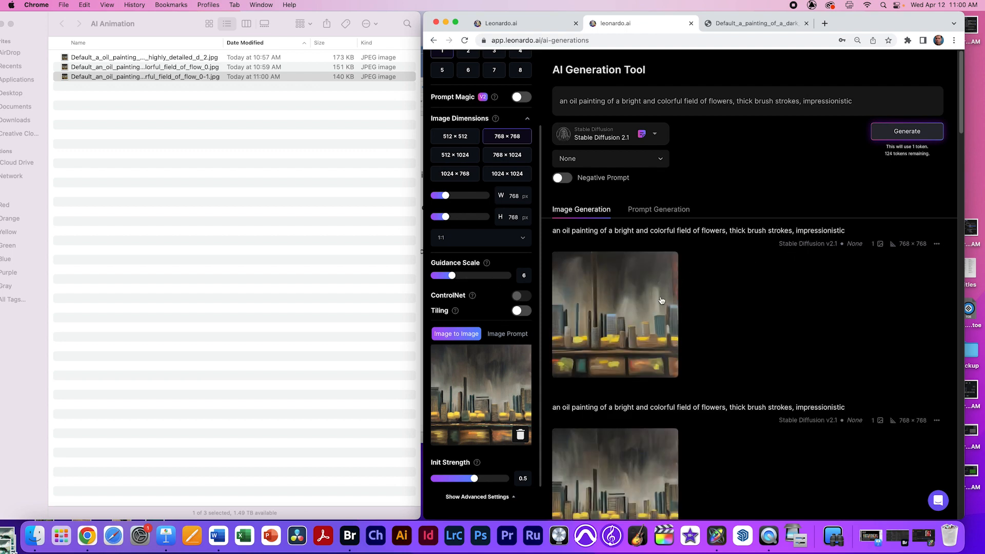
click(676, 291)
drag(712, 284, 195, 252)
click(464, 304)
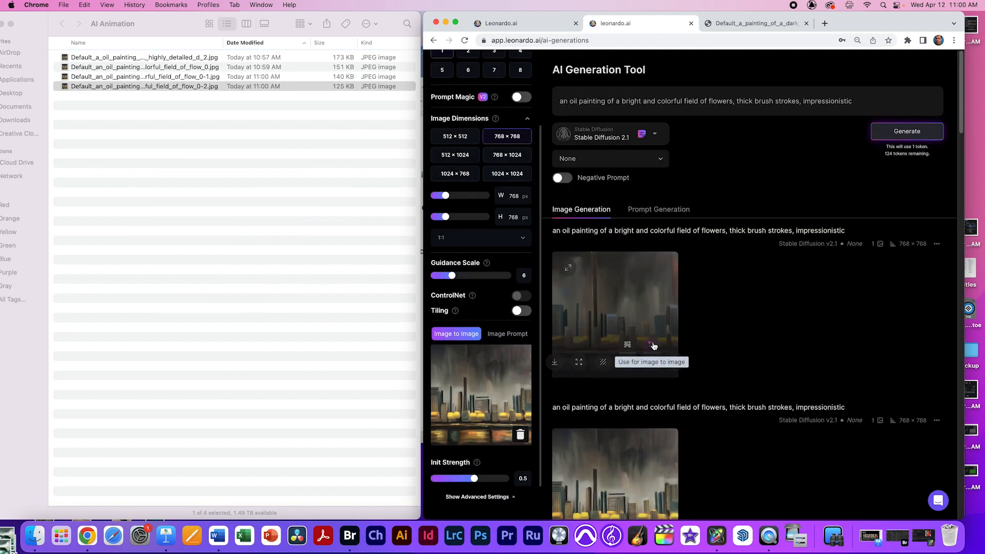
- Generate another variation using the just-saved image as image-to-image input and save the result into the AI Animation folder
click(660, 347)
click(906, 133)
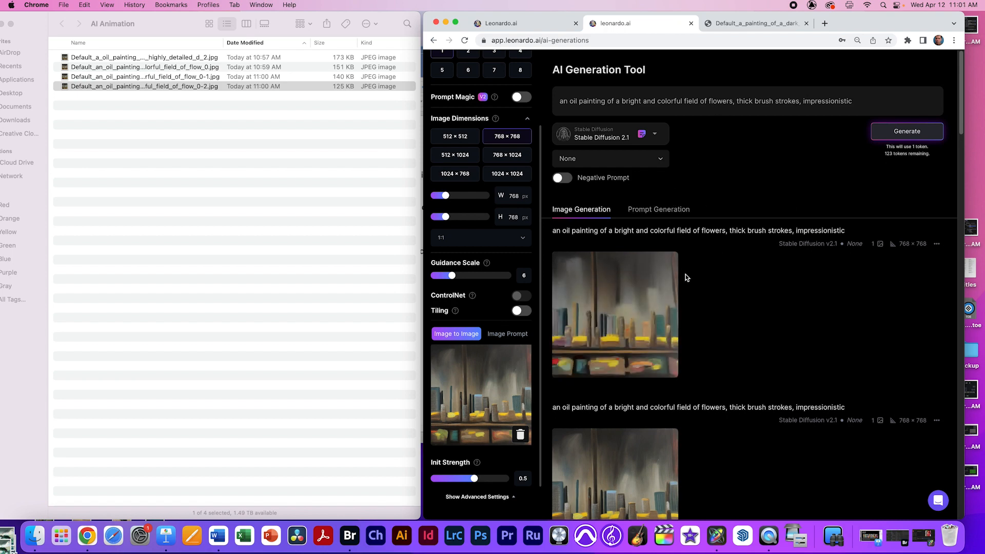
mouse_move(643, 304)
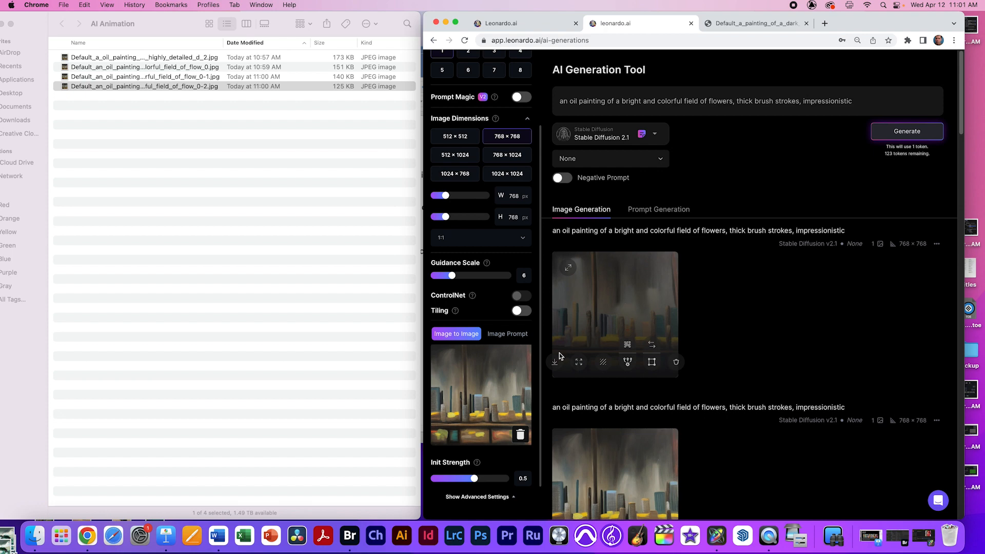
click(643, 300)
drag(751, 328, 323, 312)
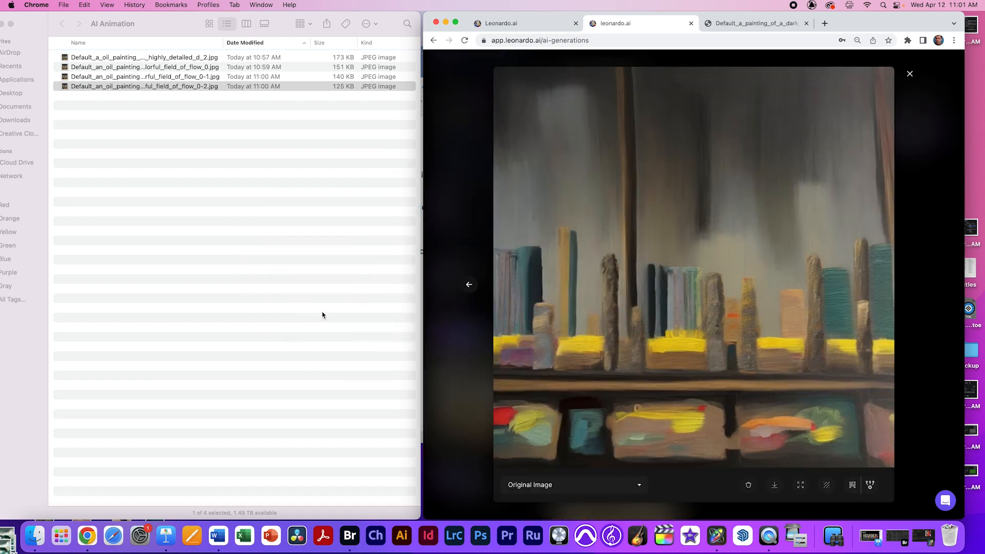
click(478, 376)
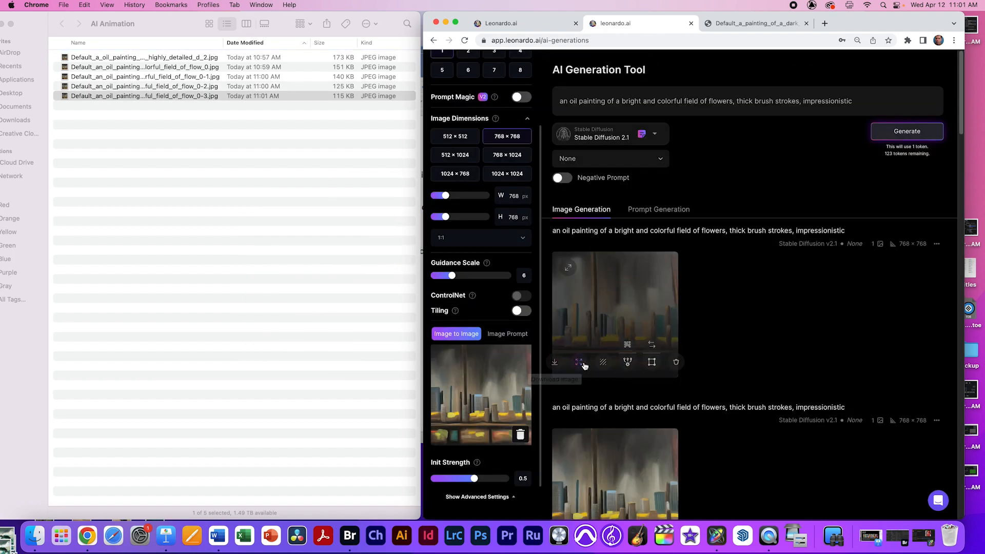
- Generate two further variations, each using the preceding image as image-to-image input, and save both into the AI Animation folder
click(651, 345)
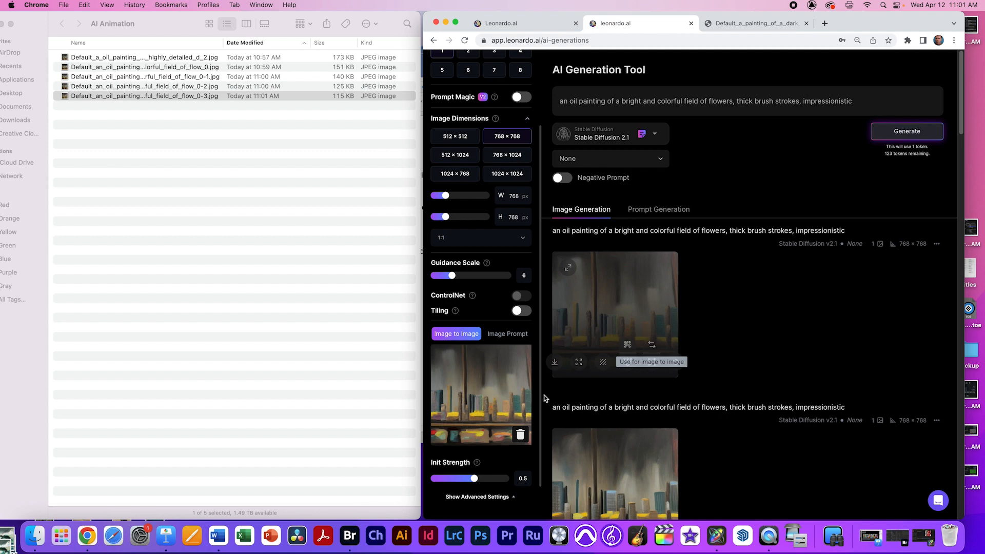
click(908, 134)
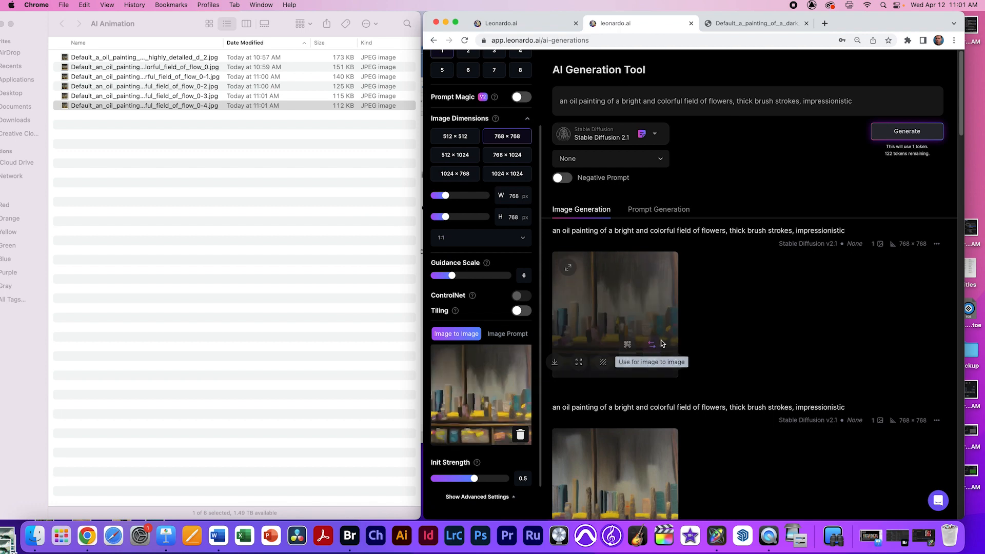
click(908, 131)
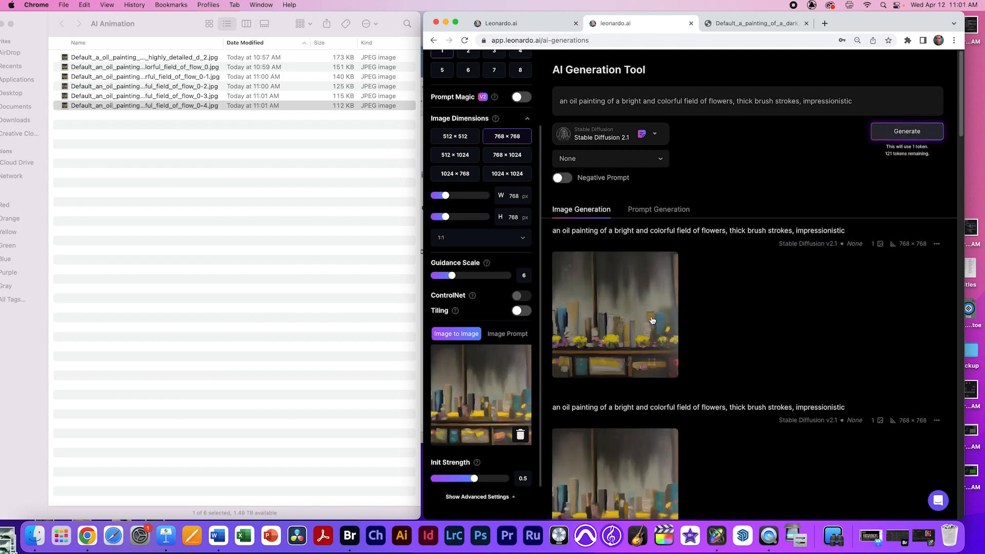
click(653, 321)
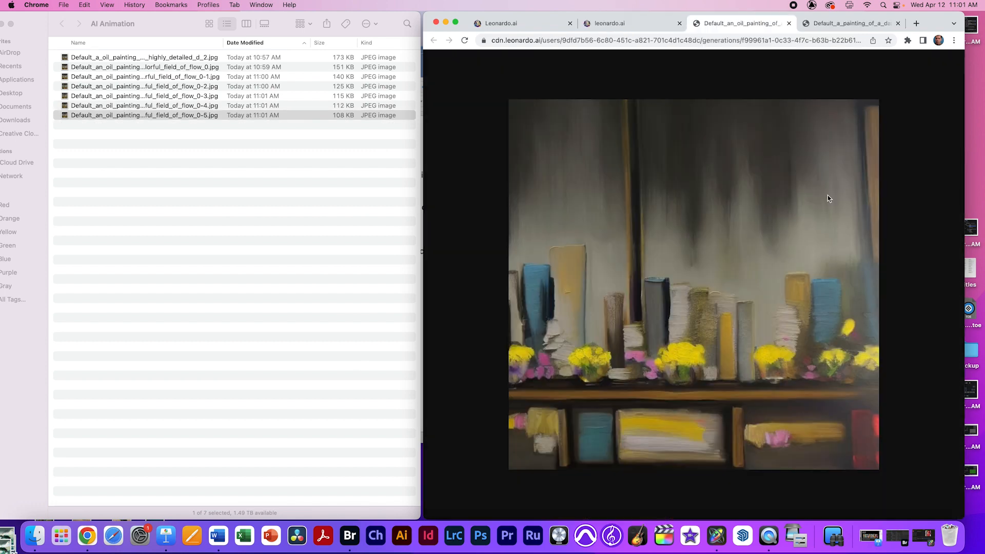
- Return to the Leonardo.ai generations page, generate a variation from the newest yellow-flower image and save it into the AI Animation folder
click(610, 23)
click(655, 345)
click(908, 132)
click(682, 289)
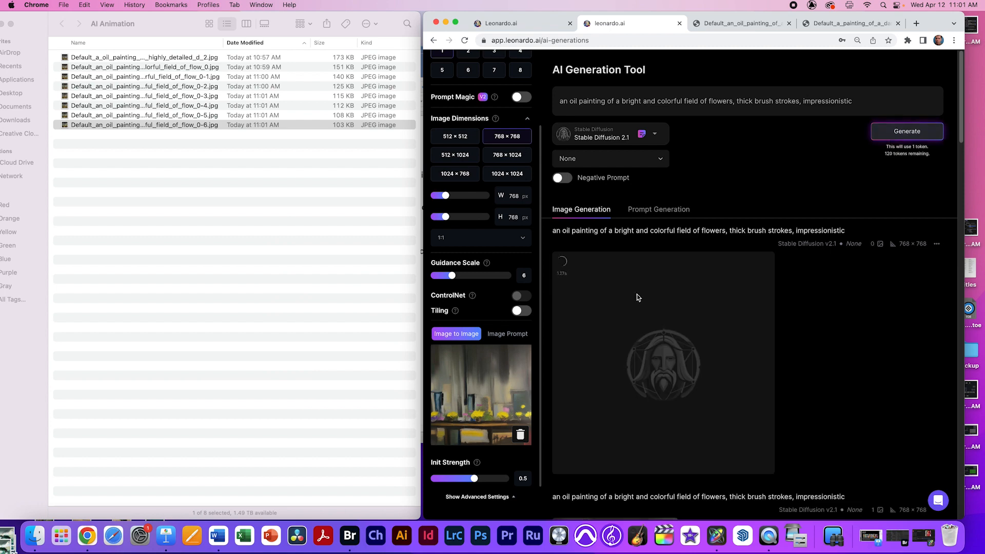
- Save the next flower variation into AI Animation, then generate and save two more, each based on its predecessor
click(636, 296)
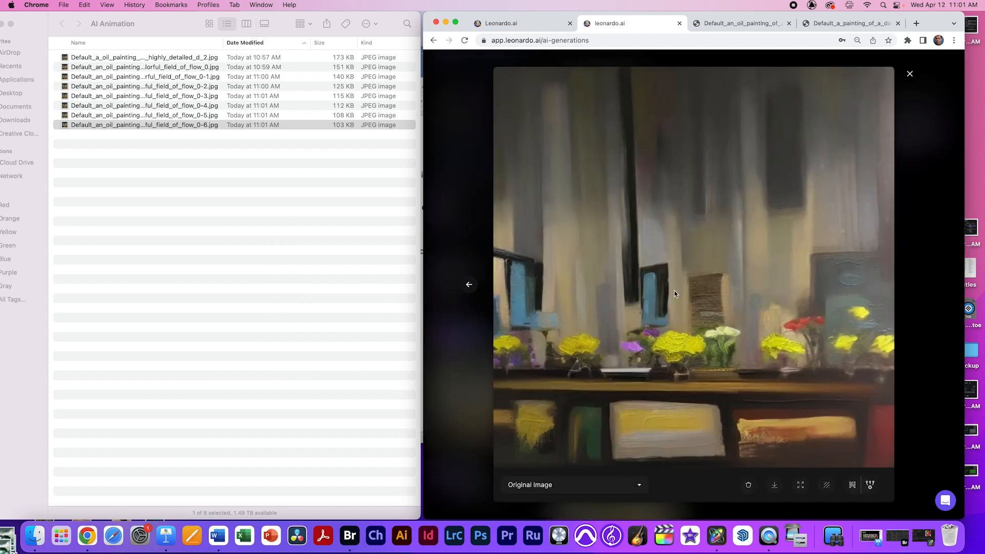
click(610, 23)
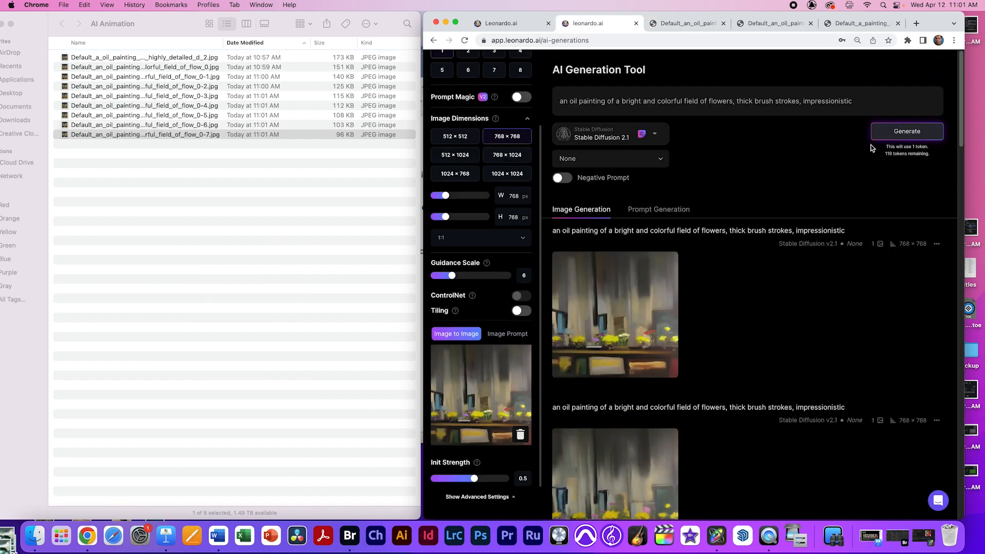
click(893, 132)
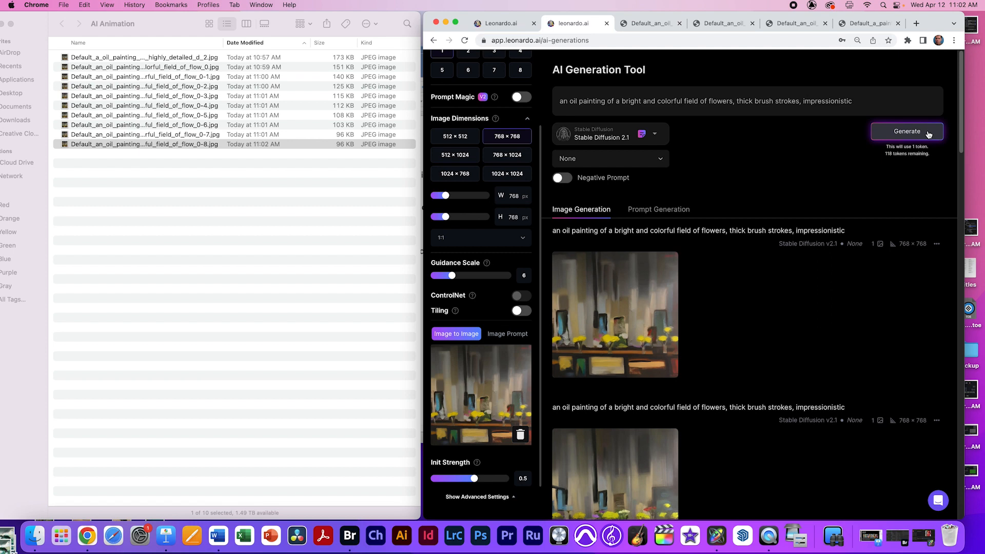
click(929, 133)
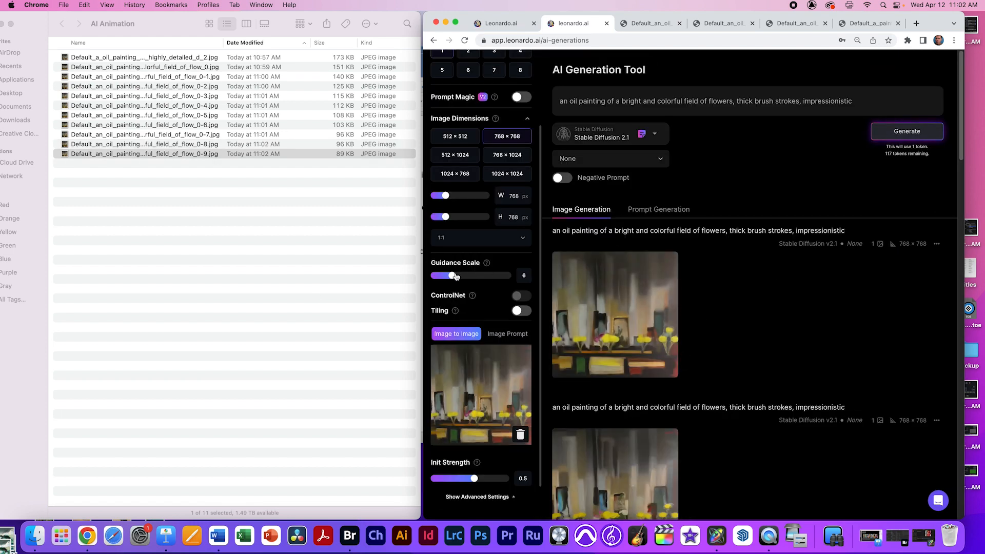
- Raise the Guidance Scale to 7 and generate a variation with the last saved flower image as image-to-image input
drag(452, 275, 457, 276)
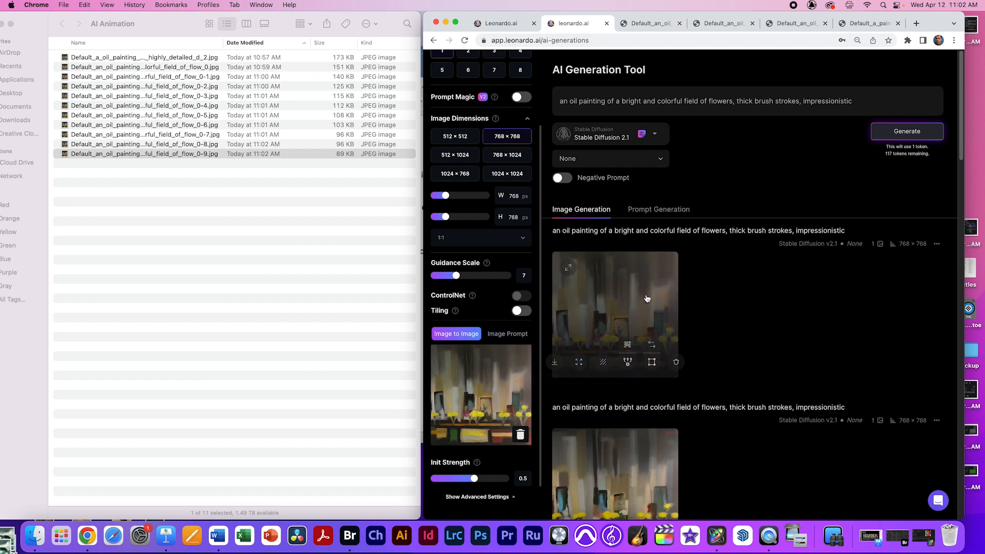
click(906, 133)
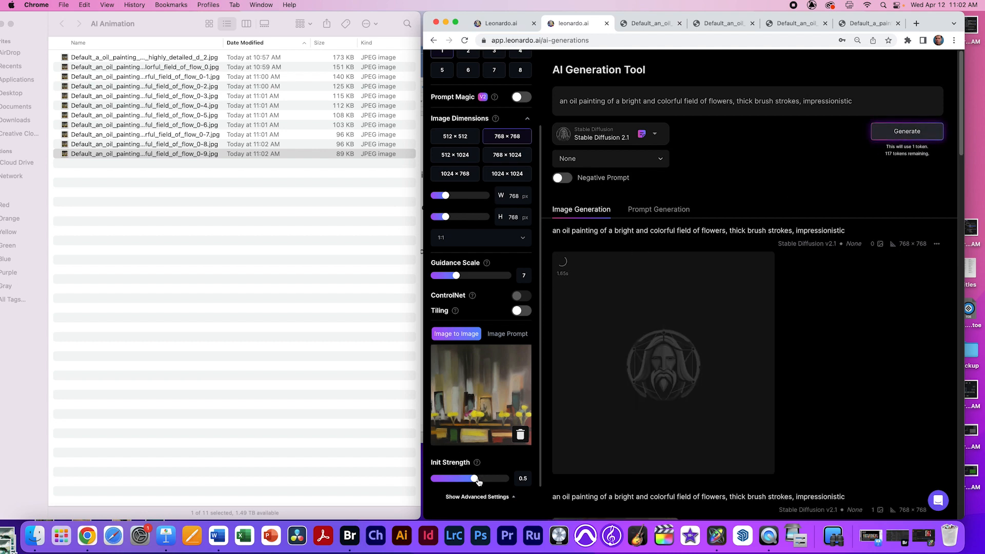
mouse_move(628, 345)
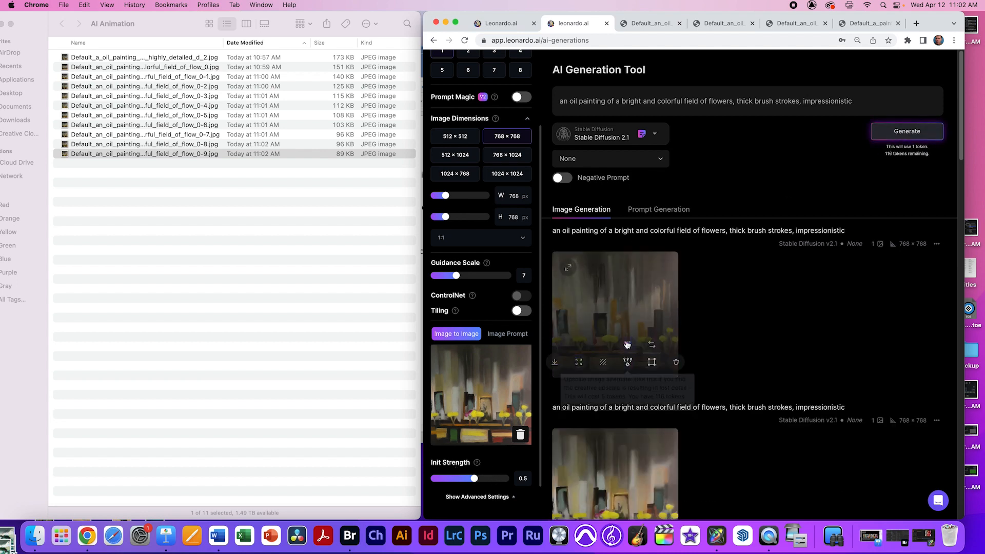
- Save the newest yellow-flower variation into the AI Animation folder
click(609, 313)
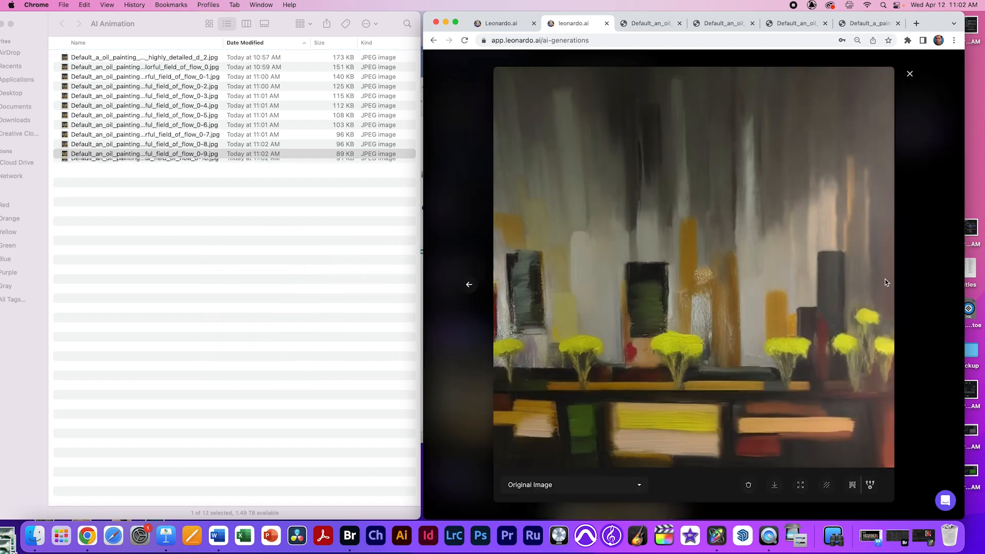
click(905, 269)
- Lower the Init Strength to 0.4 and generate a variation with the last saved image as image-to-image input
mouse_move(569, 365)
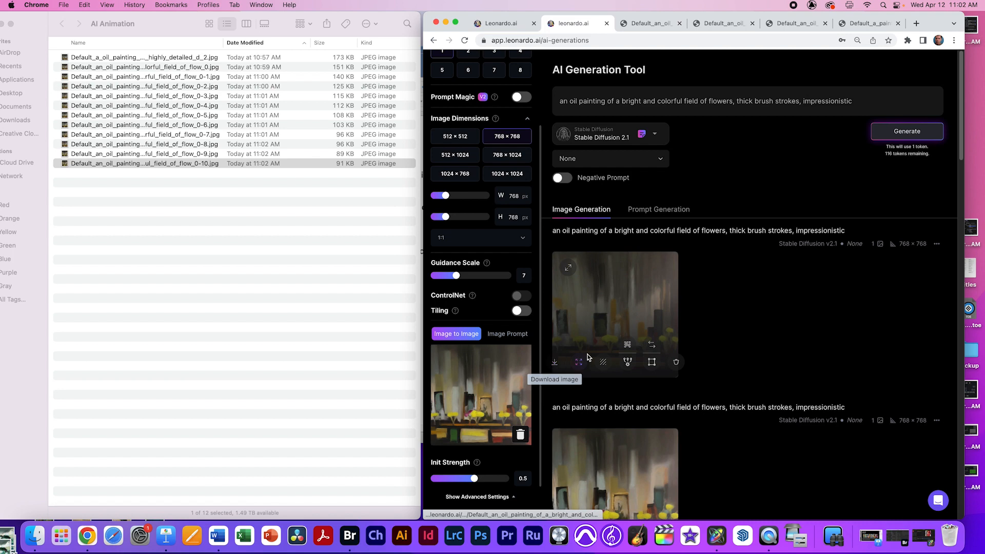
drag(474, 480, 466, 480)
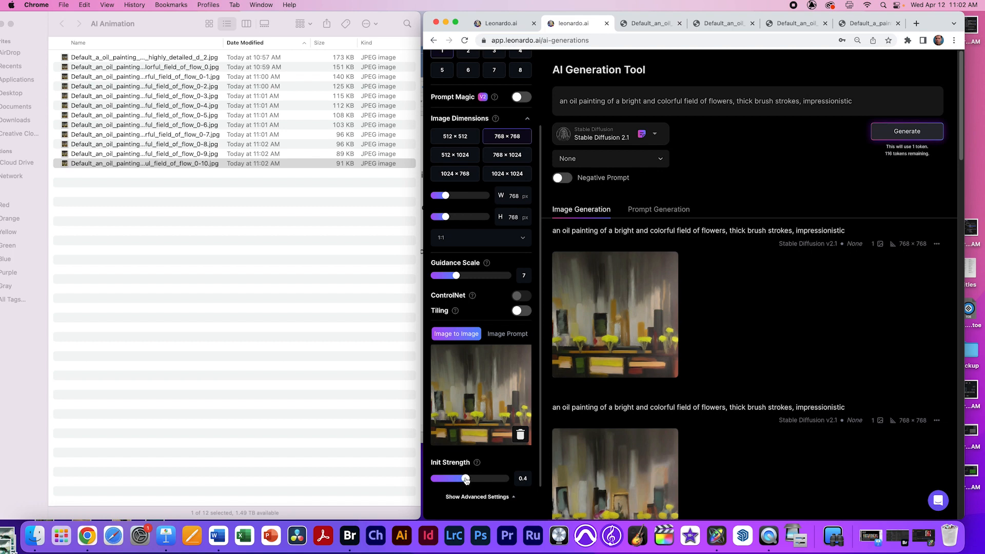
click(907, 131)
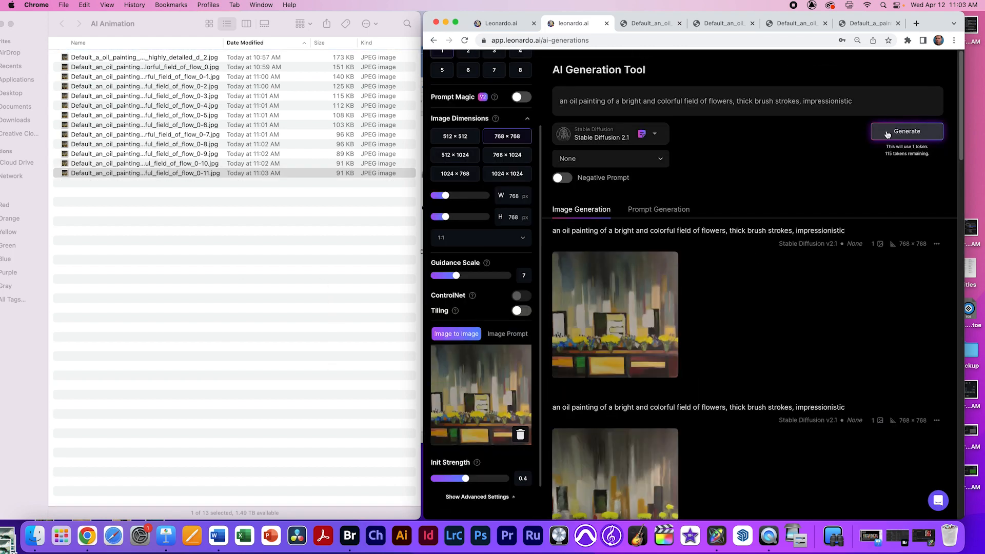
- Generate three further variations at Init Strength 0.4, each using the preceding image as input, and save each into AI Animation
click(907, 132)
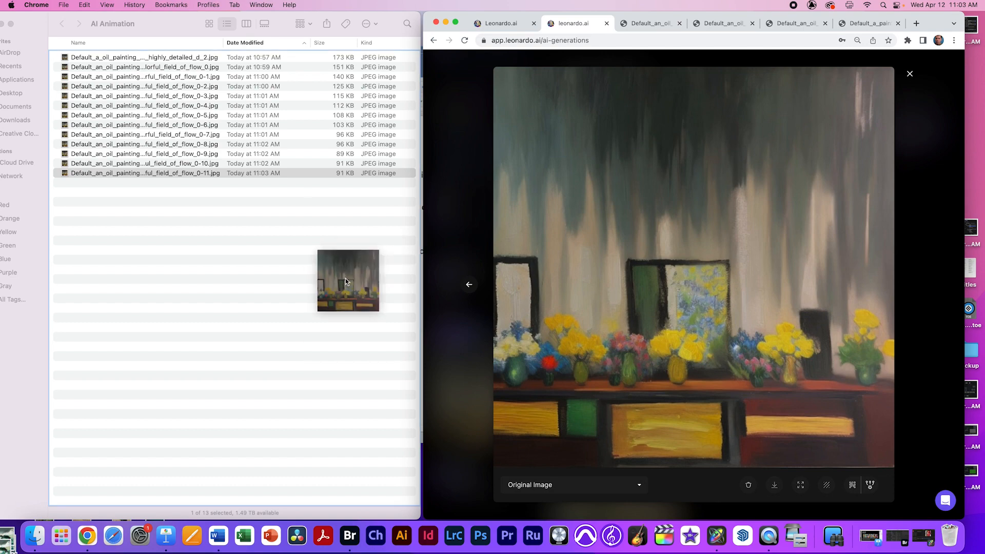
click(907, 131)
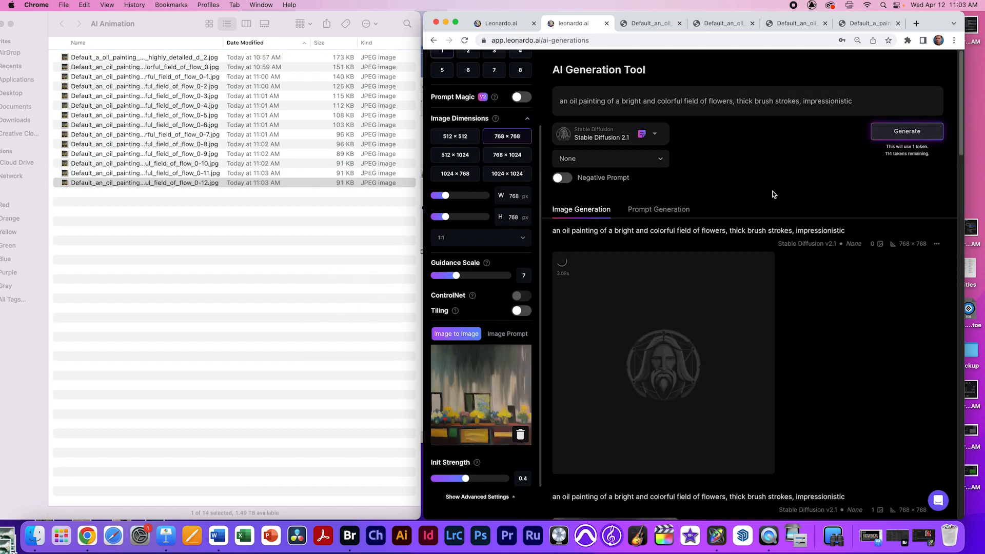
click(682, 315)
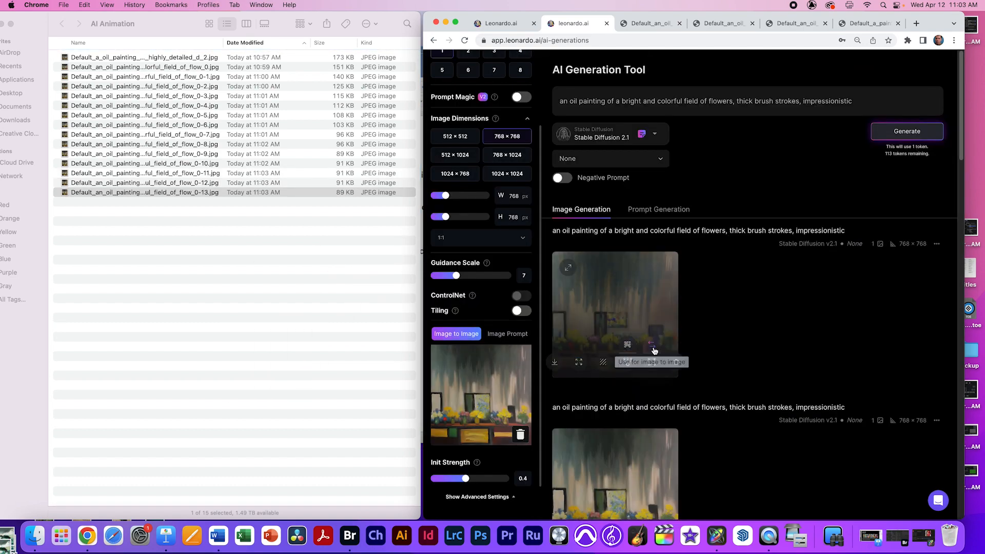
click(623, 360)
click(908, 131)
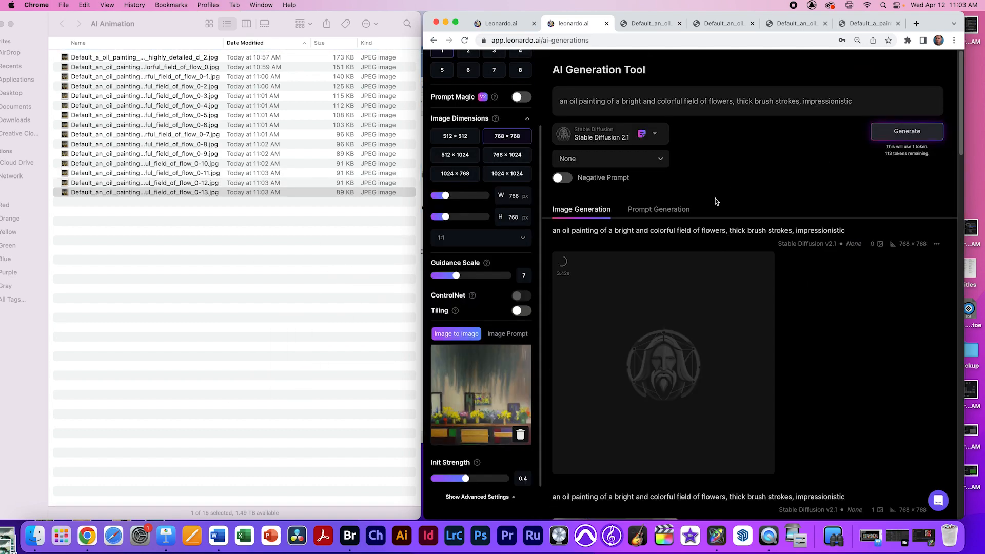
click(636, 310)
drag(636, 310, 295, 367)
- Raise the Guidance Scale to 8 and generate a variation with the newest flower image as image-to-image input
click(464, 365)
click(558, 363)
click(561, 23)
click(625, 360)
drag(460, 278, 464, 277)
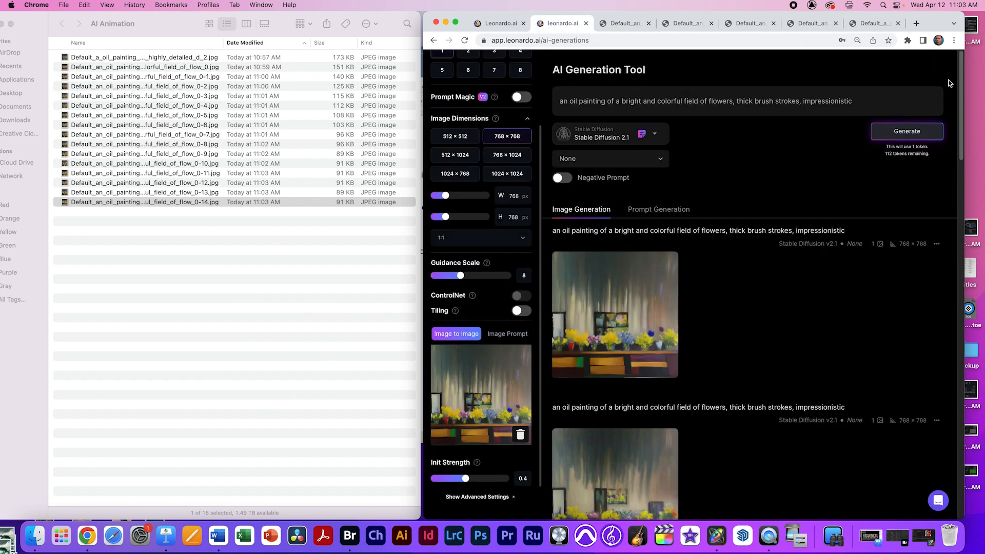
click(909, 133)
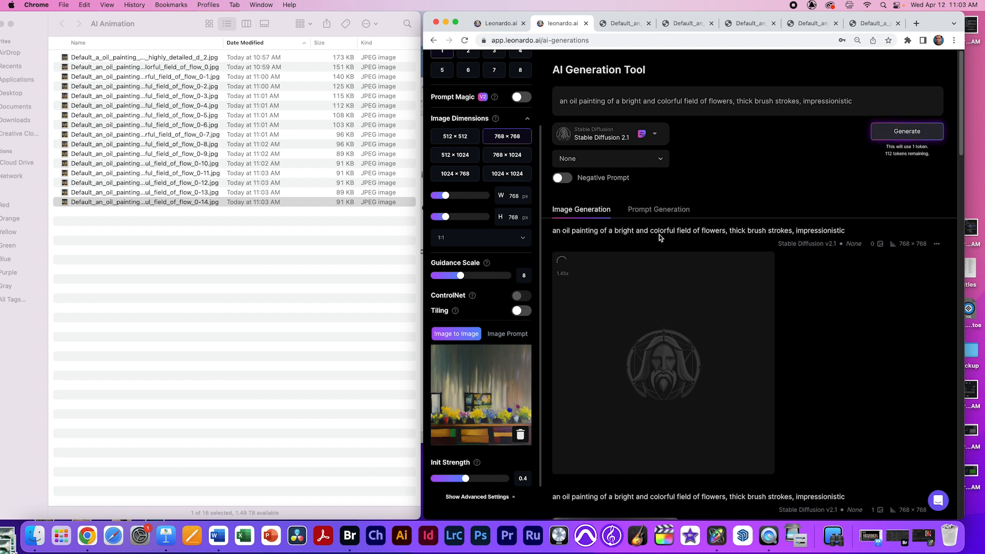
- Save the new variation into AI Animation, then generate and save three more at Guidance Scale 8, each based on its predecessor
click(667, 308)
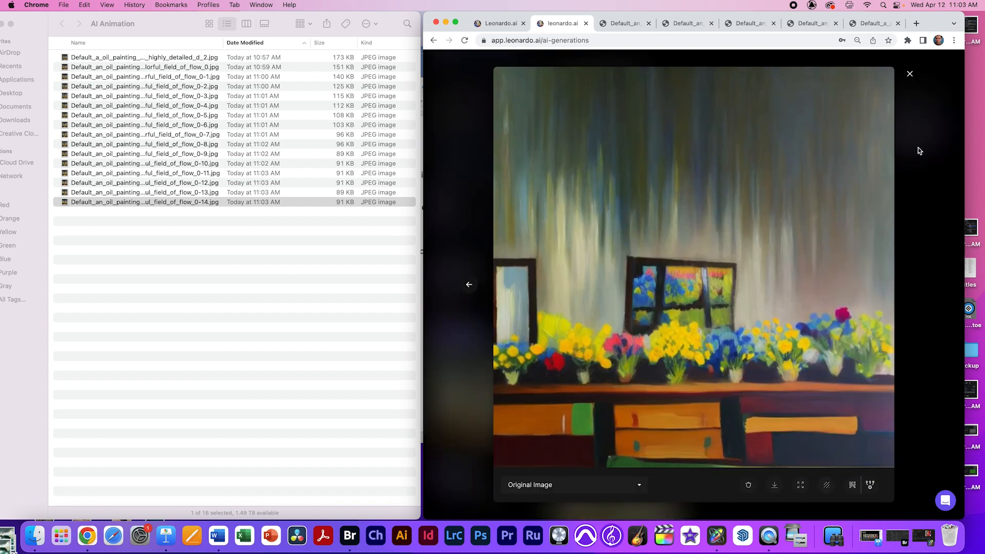
key(Escape)
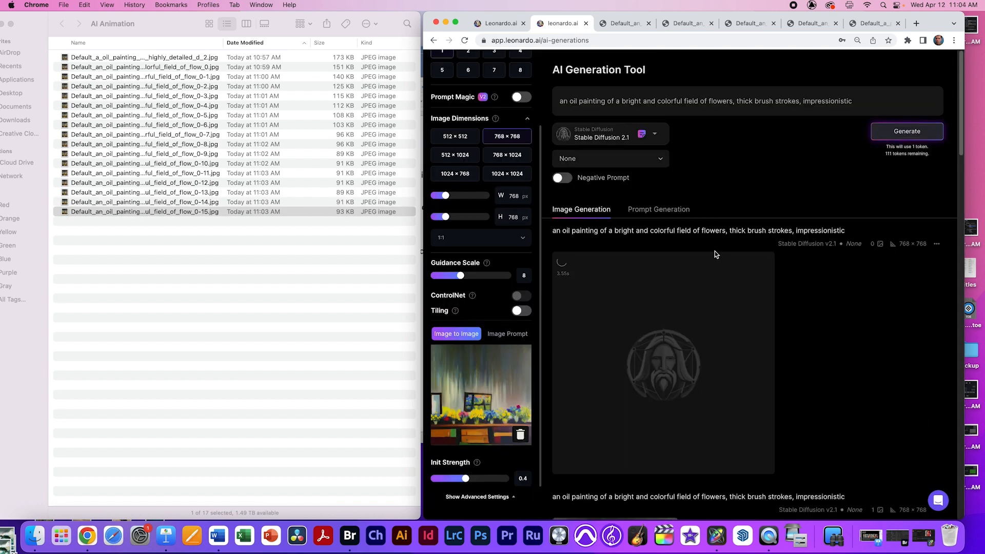
click(655, 282)
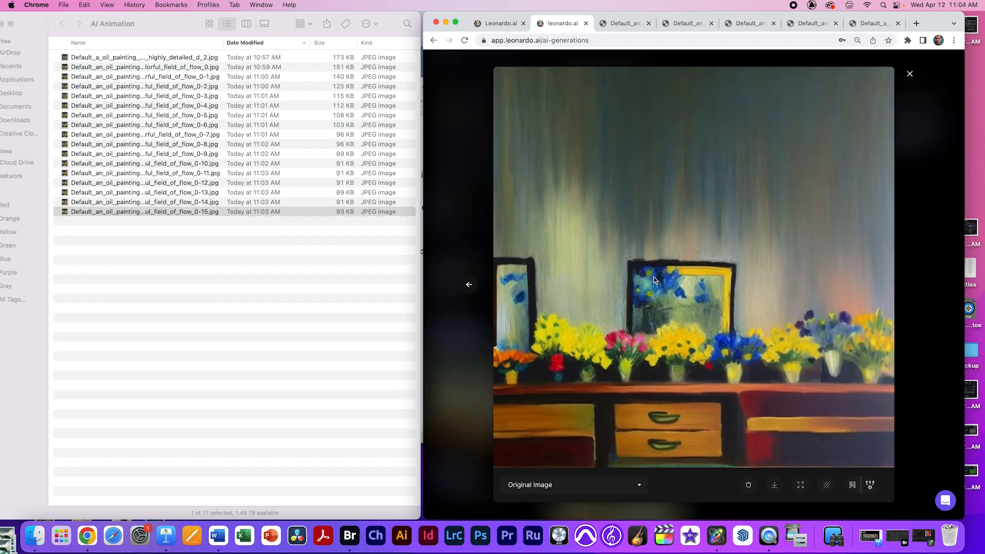
click(907, 132)
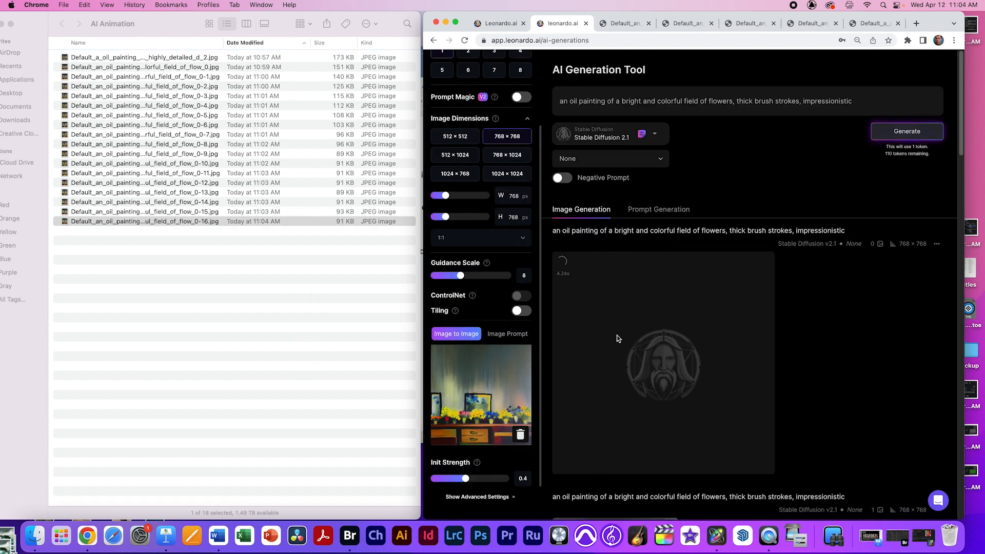
click(624, 308)
click(910, 73)
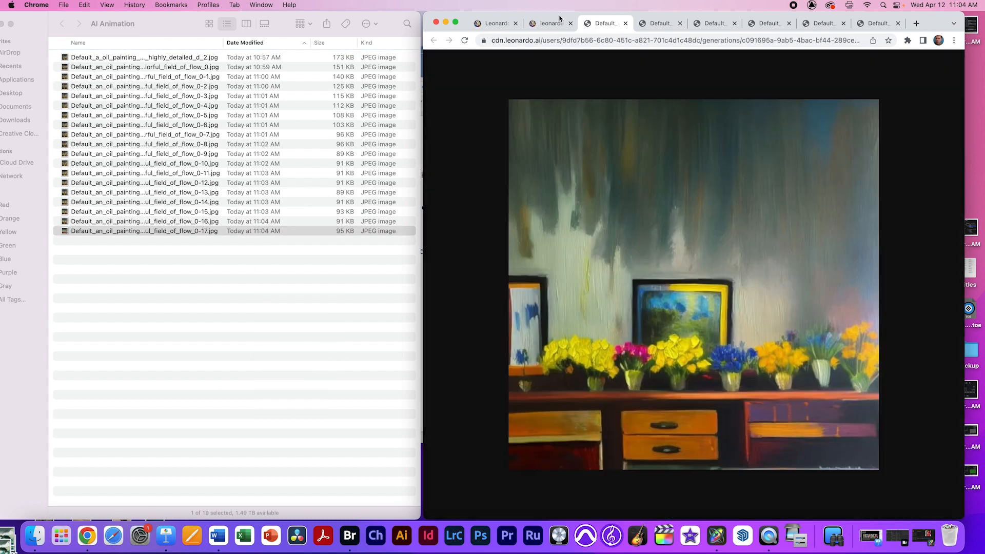
click(550, 23)
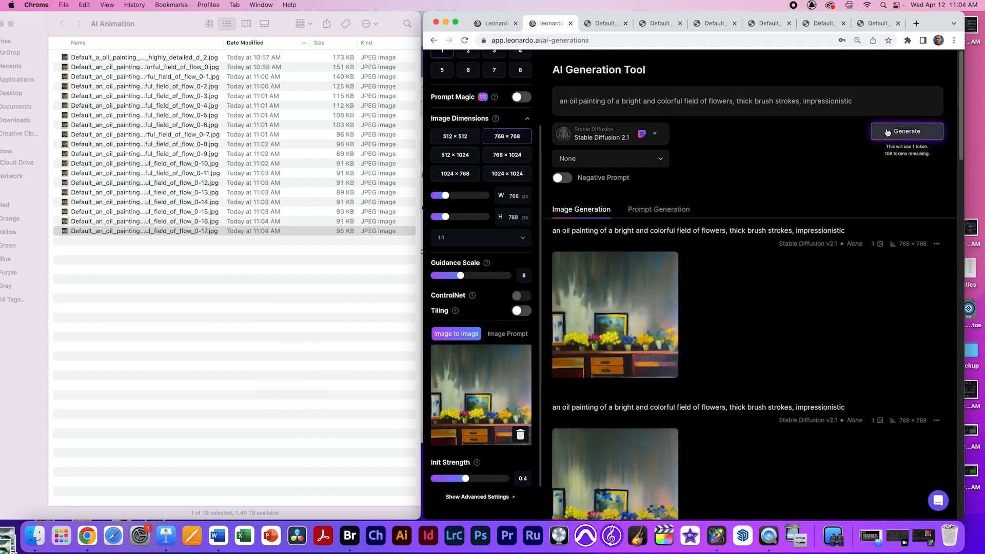
click(590, 288)
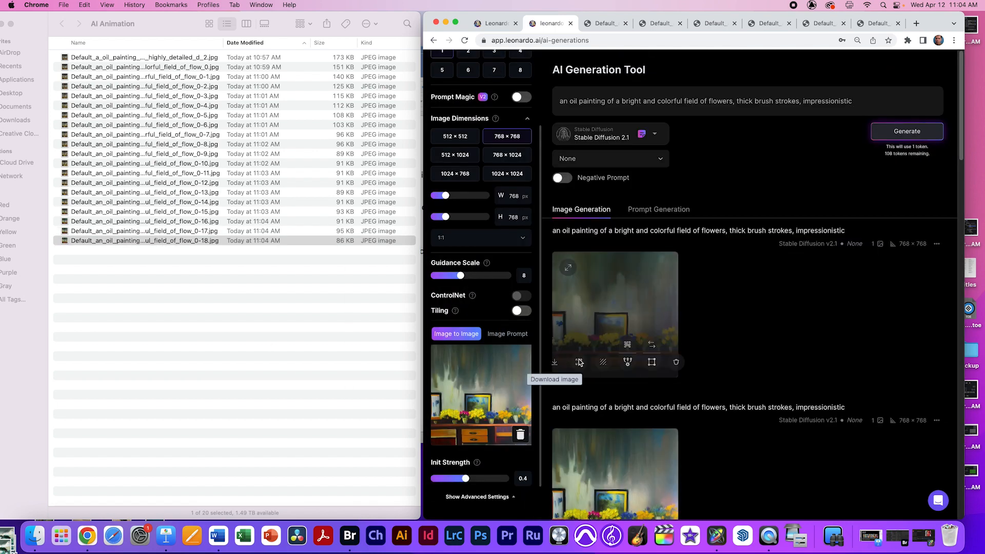
- Replace "impressionistic" with "highly detailed" in the prompt, raise the Guidance Scale to 9 and generate a variation from the newest image
click(656, 346)
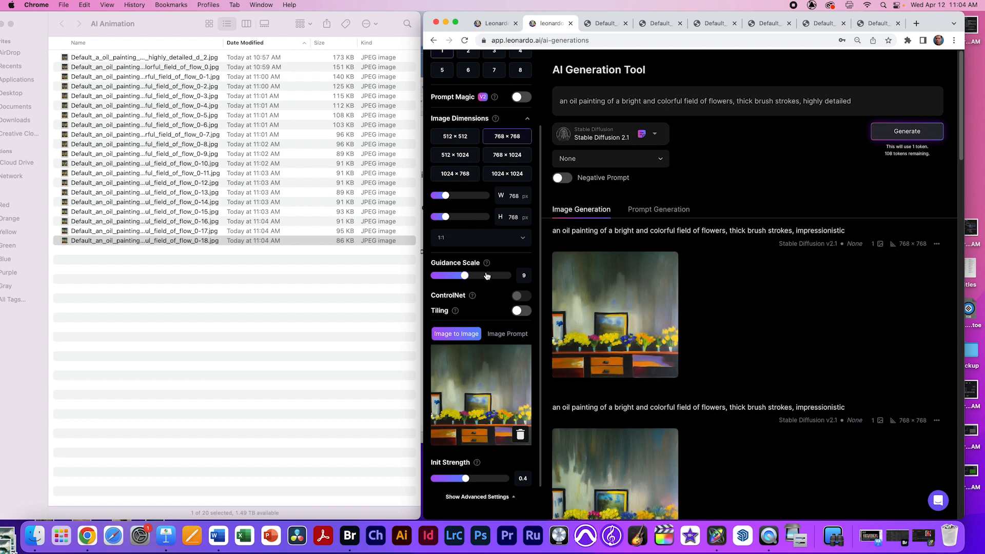
click(902, 131)
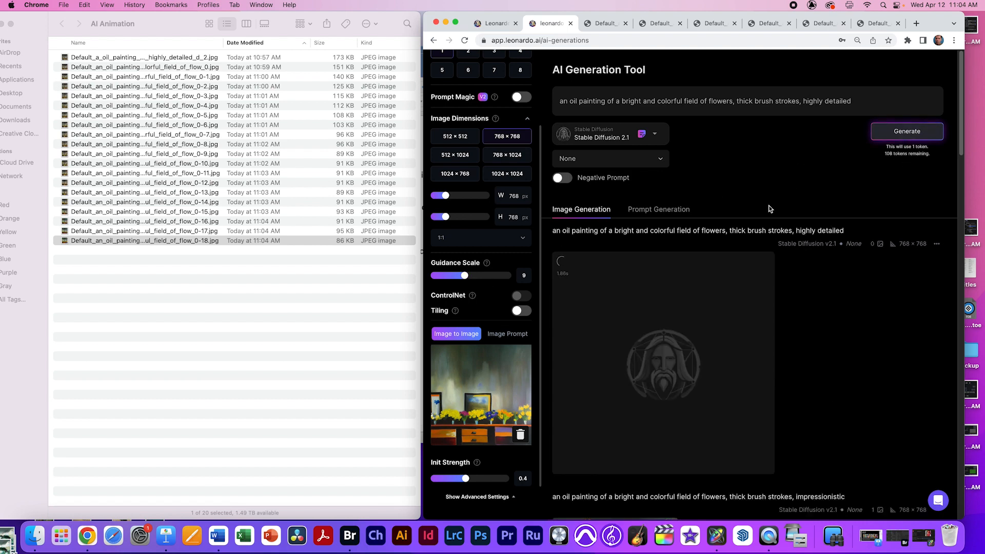
- Save the first highly detailed variation into AI Animation, then generate and save two more, each based on its predecessor
click(629, 291)
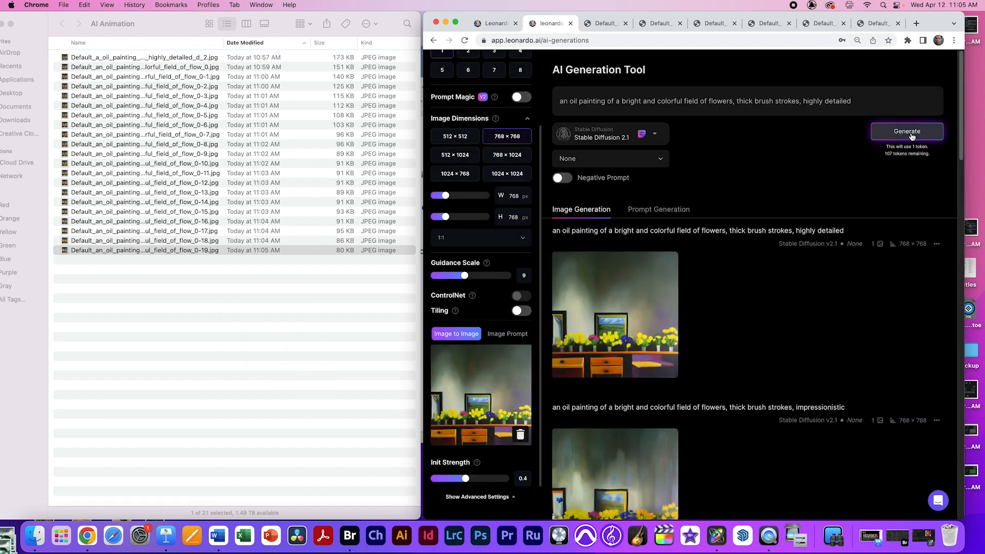
click(673, 257)
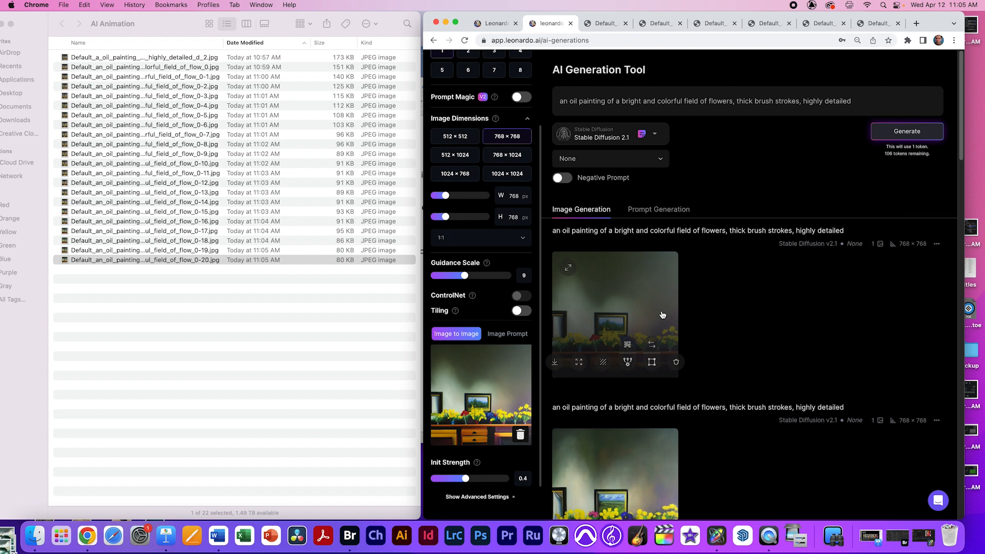
click(892, 134)
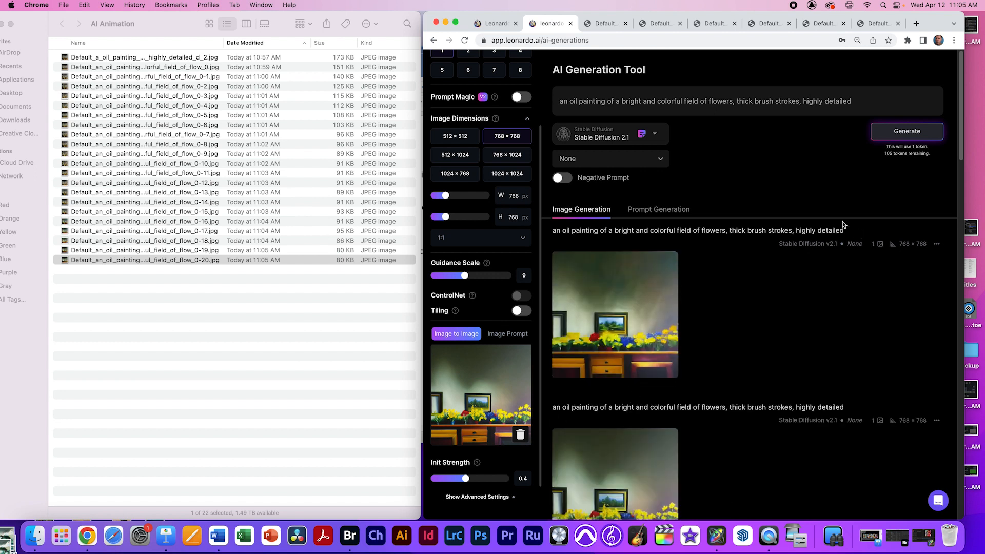
click(639, 302)
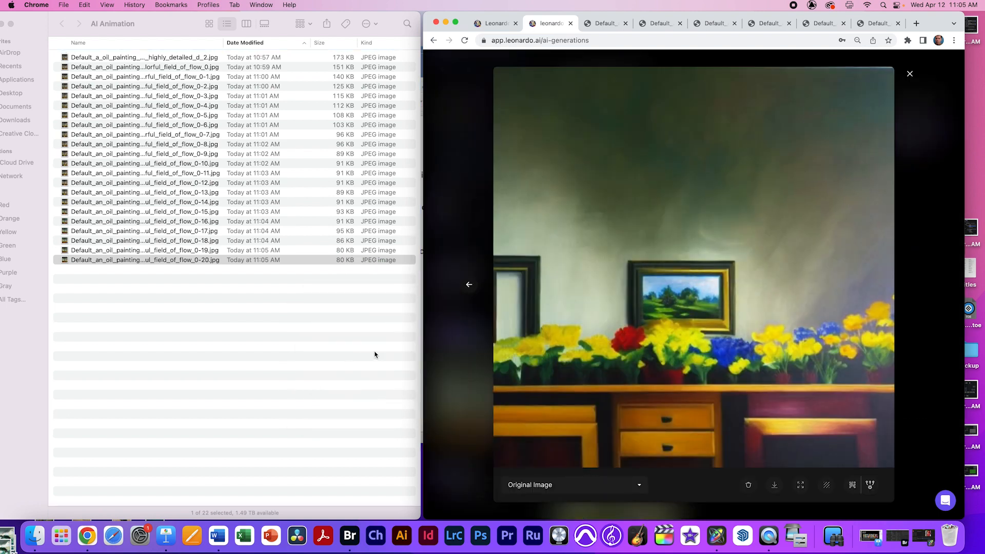
click(910, 74)
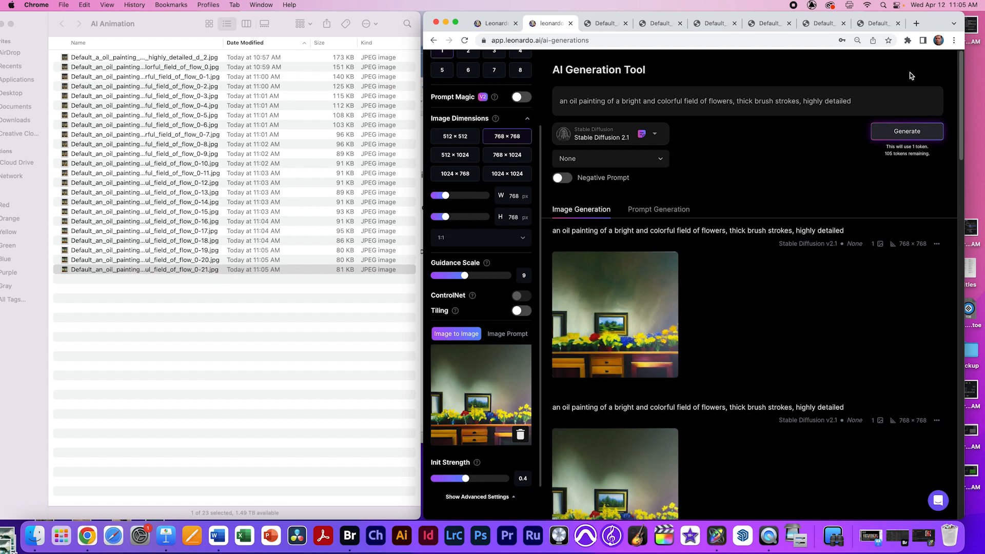
- Enable the negative prompt, enter "frames, painting frames," and generate a variation with the newest image as image-to-image input
click(648, 347)
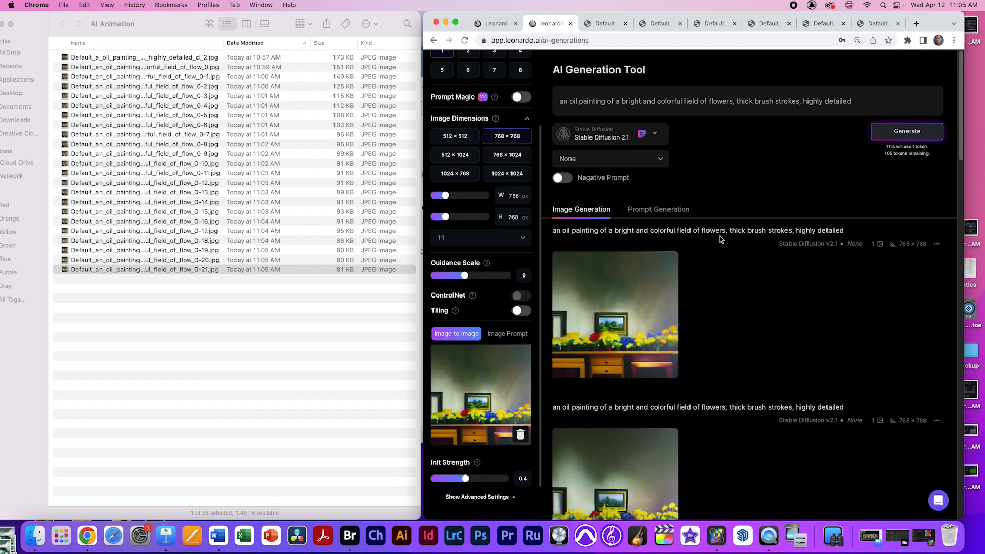
click(611, 181)
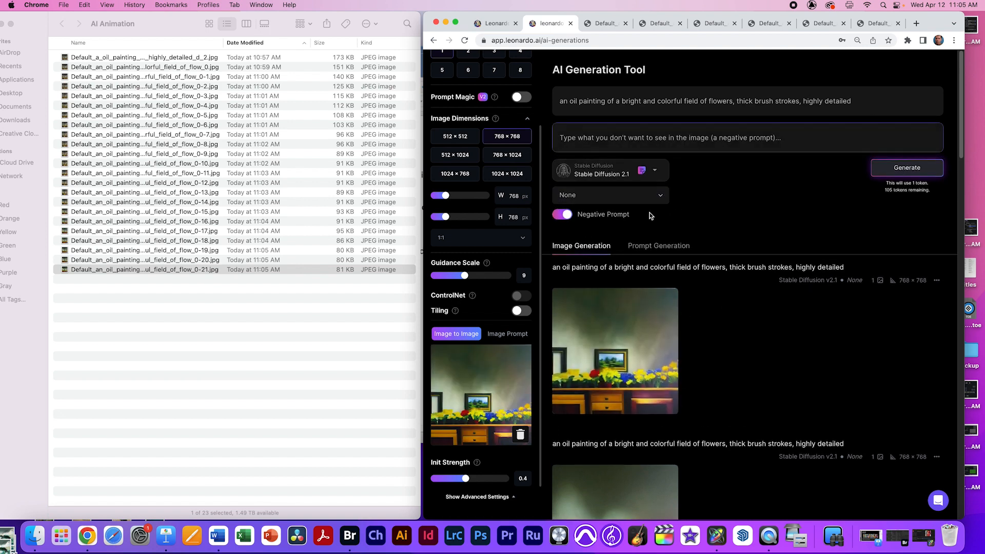
text(frames, painting frames,)
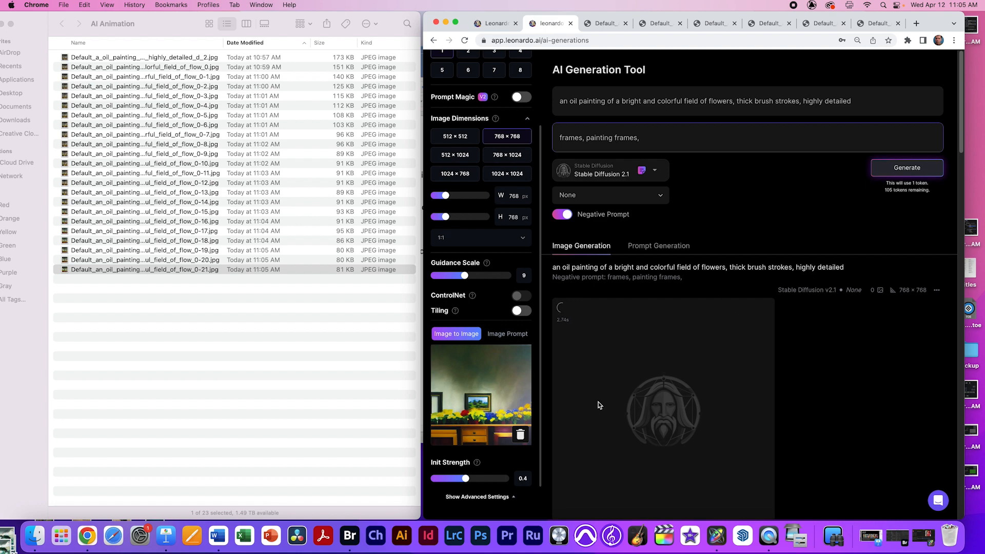
- Save the variation made with the negative prompt into AI Animation, then generate and save another one based on it
mouse_move(673, 335)
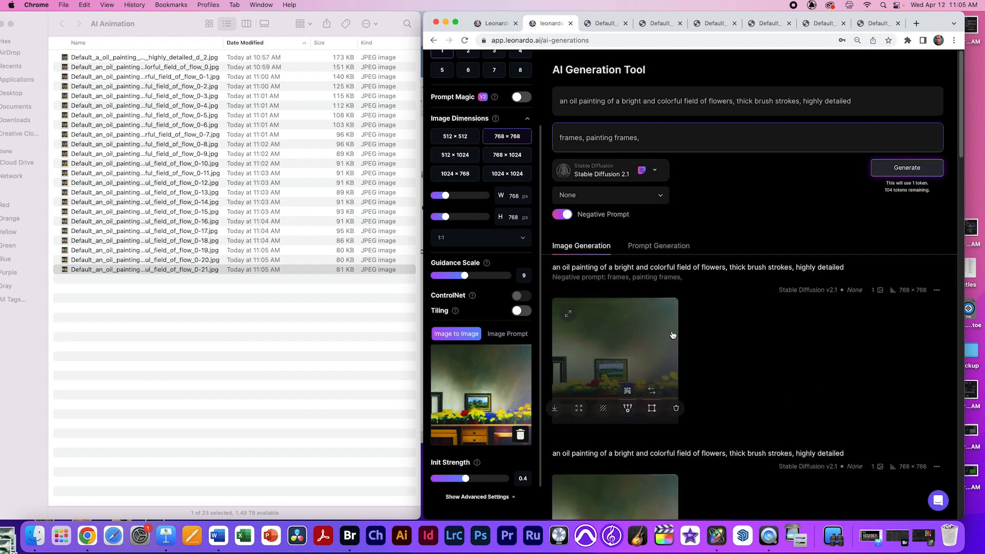
click(670, 315)
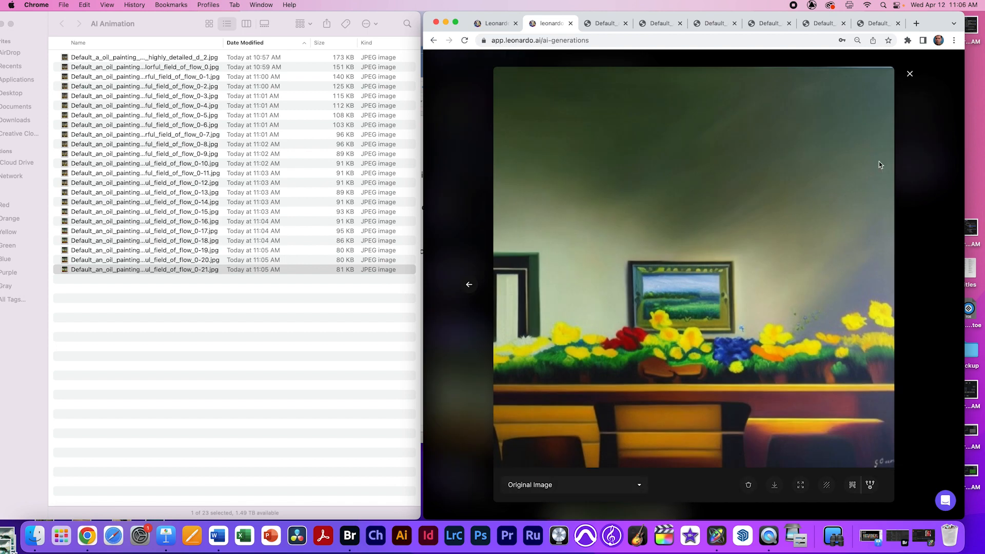
drag(755, 276, 329, 345)
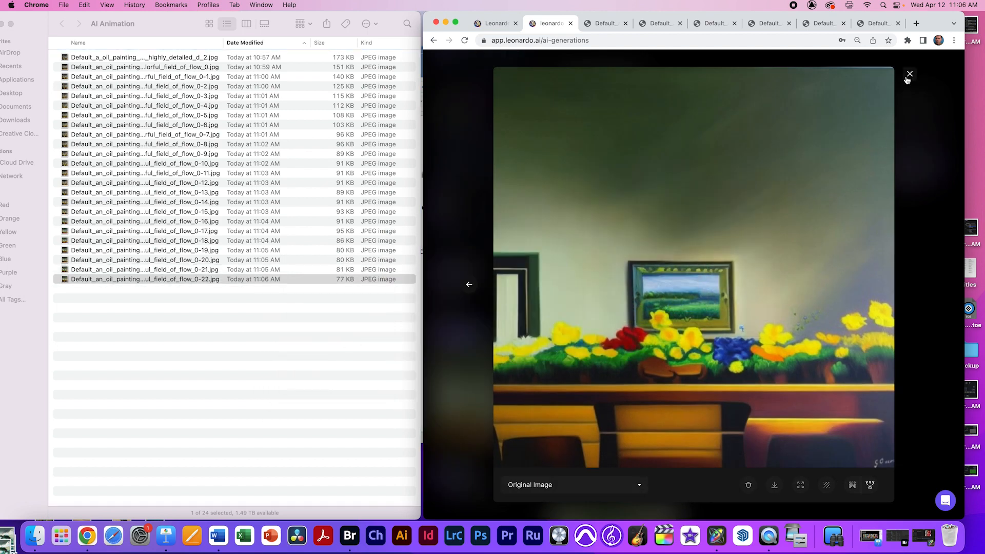
click(909, 75)
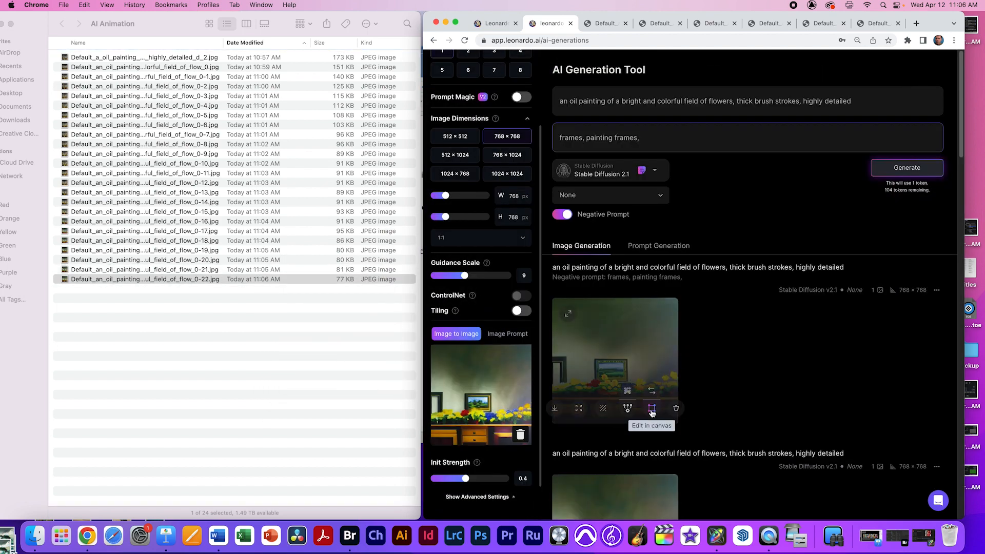
click(877, 168)
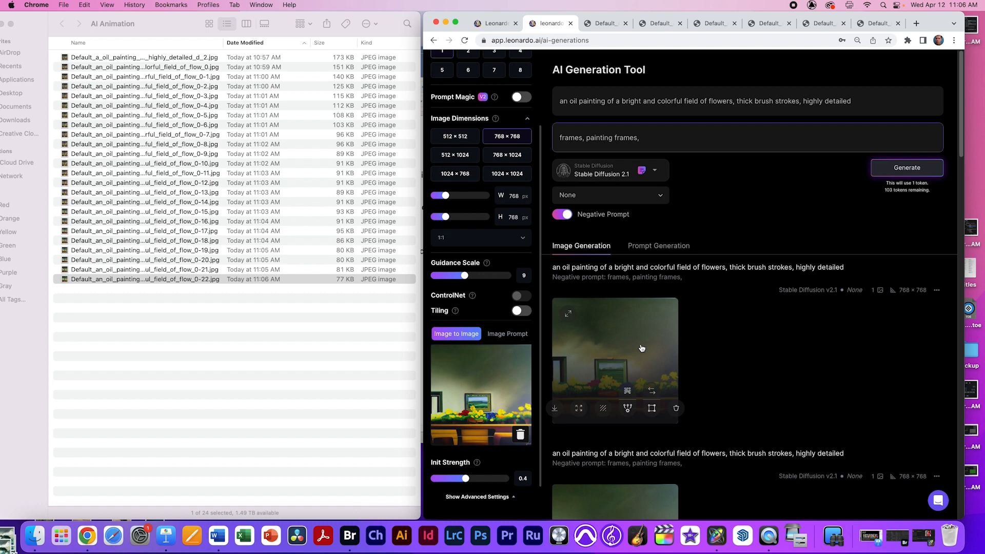
click(643, 348)
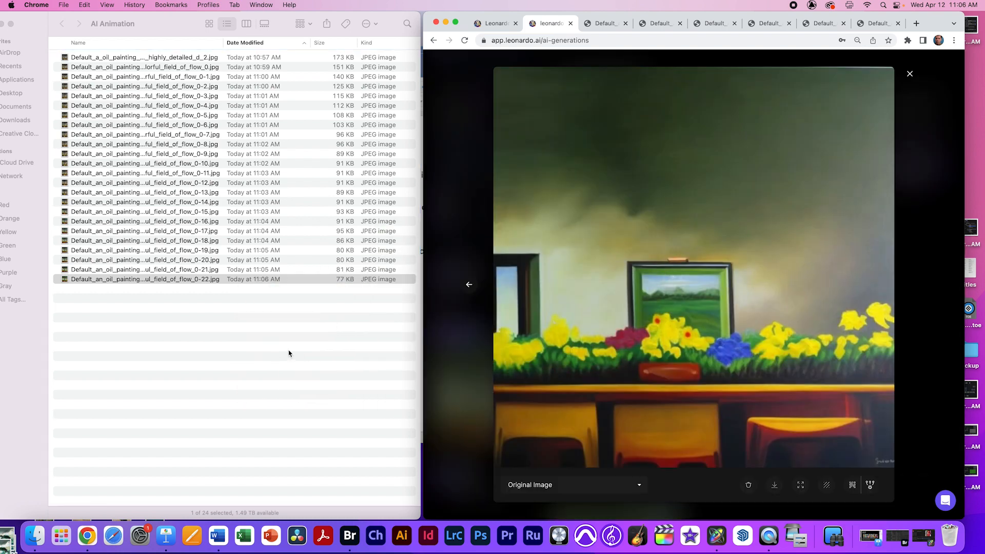
click(910, 74)
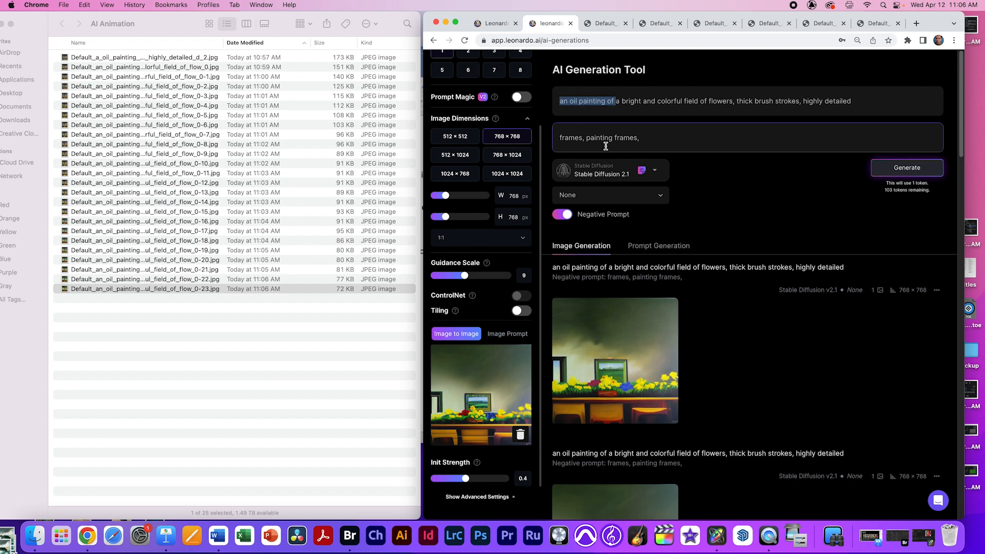
- Remove "an oil painting" from the start of the prompt, append "painting" and generate a variation from the newest image
click(651, 389)
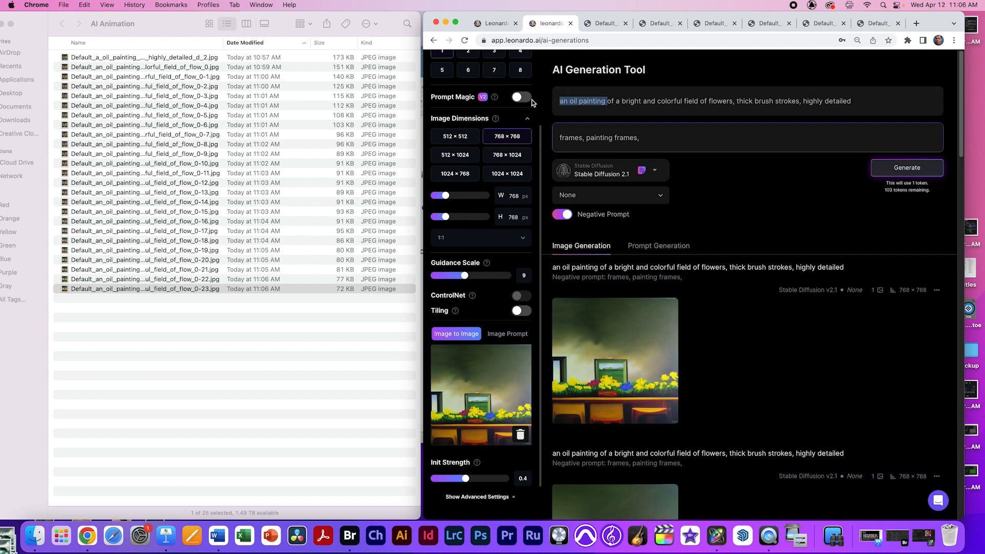
key(BackSpace)
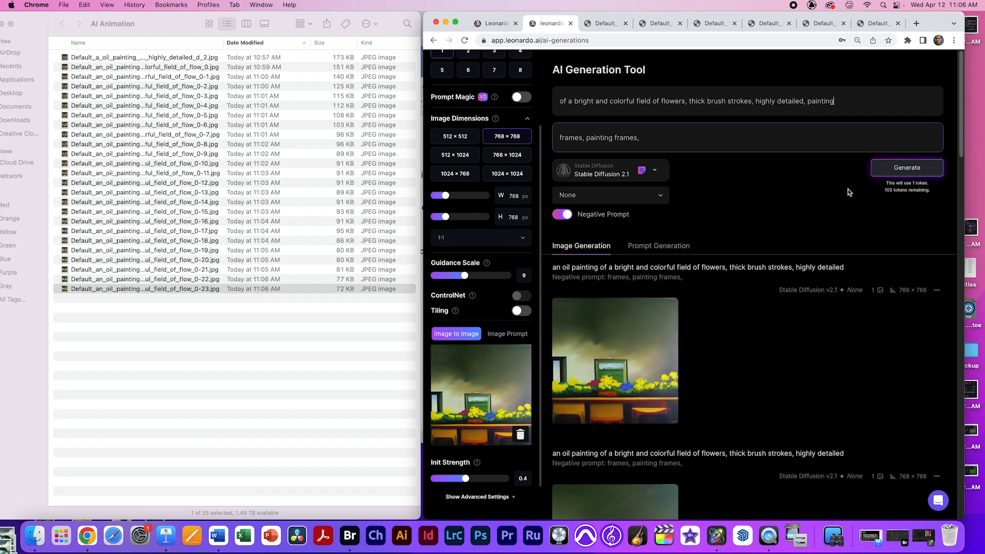
click(883, 172)
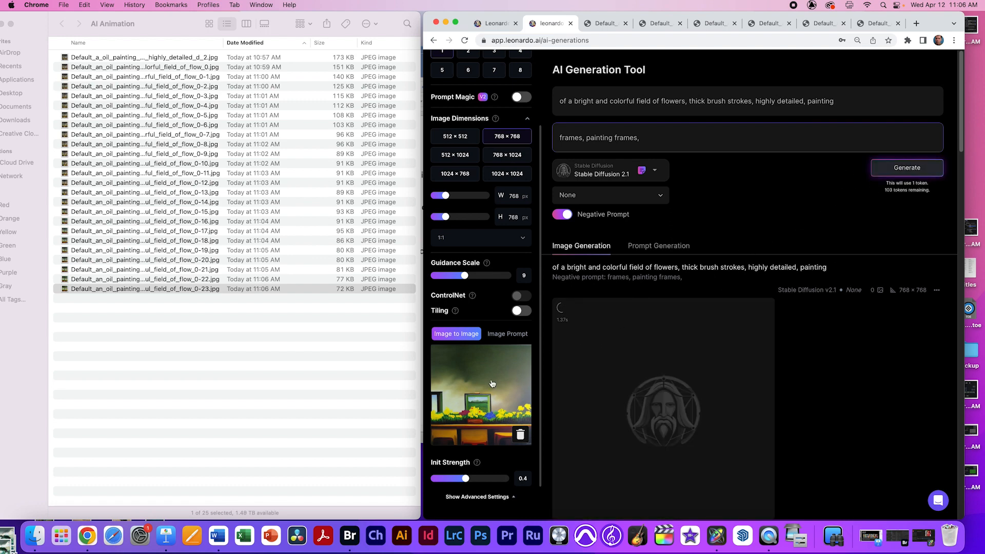
- Save the first variation from the edited prompt into AI Animation, then generate another with it as image-to-image input
mouse_move(640, 372)
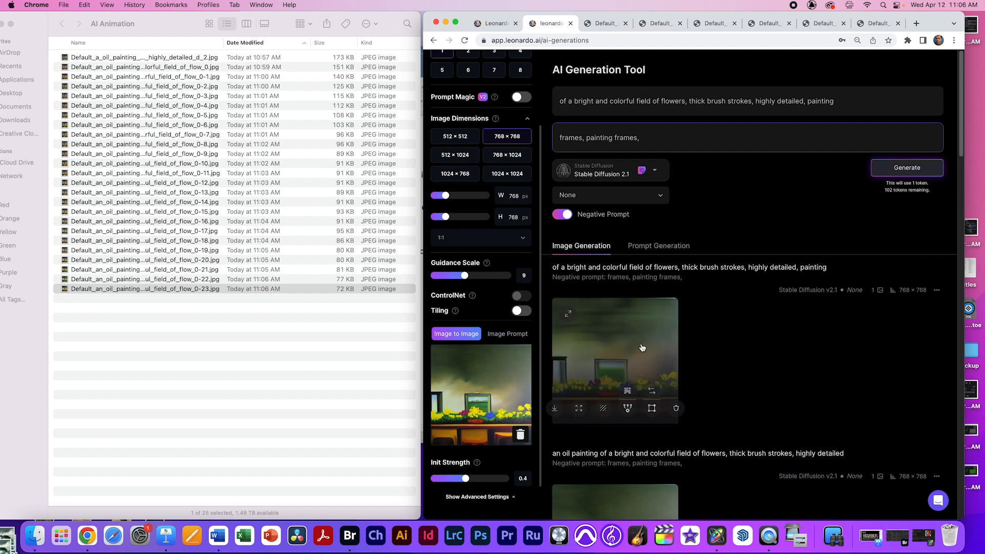
click(641, 350)
drag(690, 163, 215, 374)
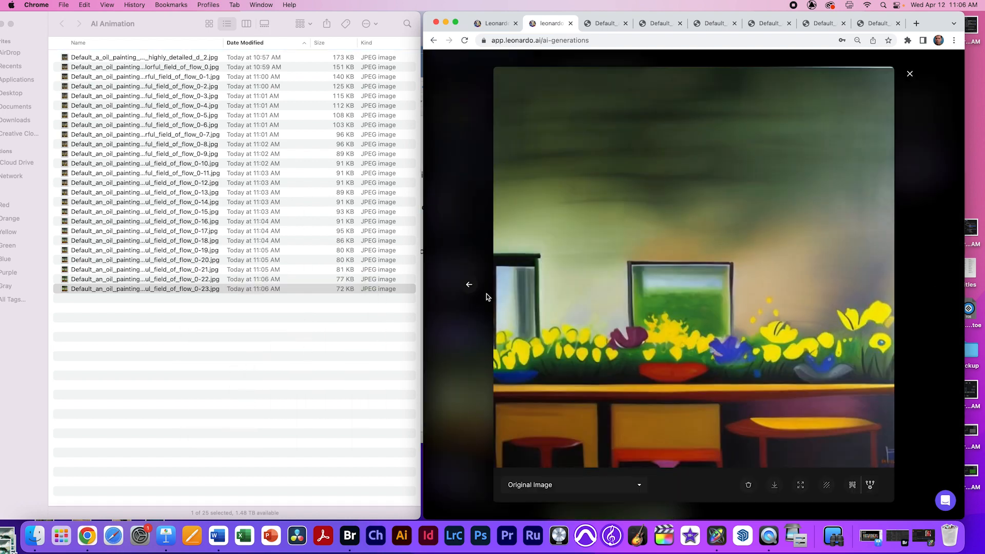
key(Escape)
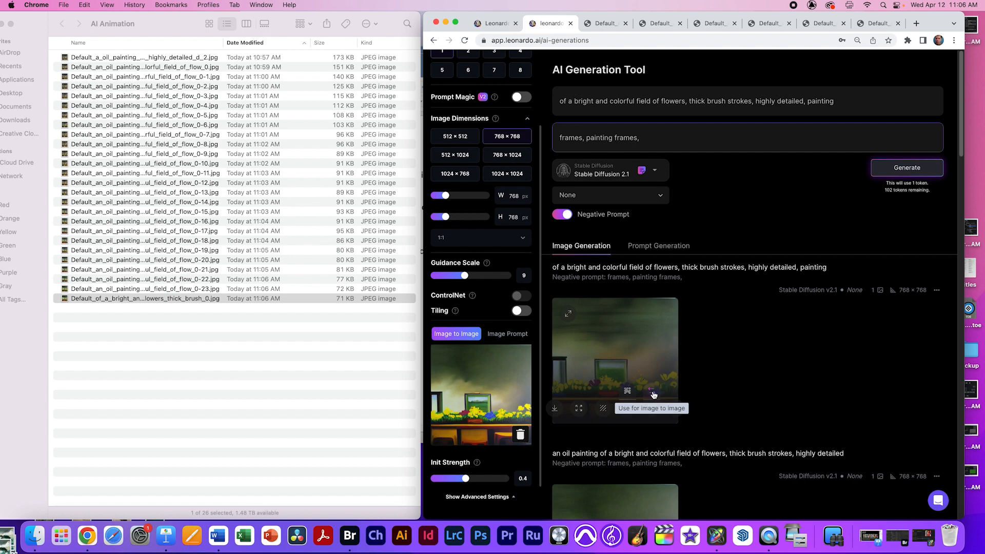
click(907, 169)
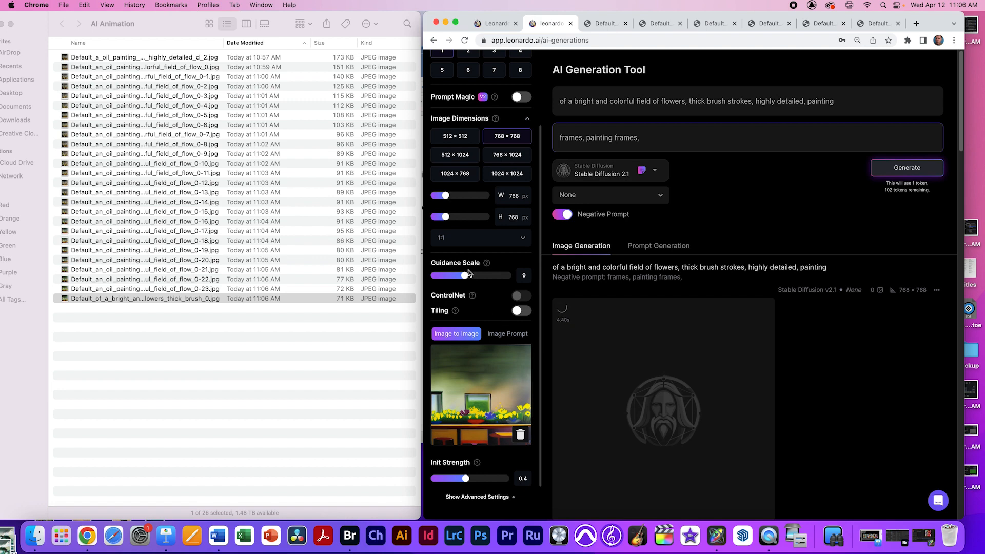
- Save the second variation from this prompt into AI Animation, then generate and save two more, each based on its predecessor
click(623, 345)
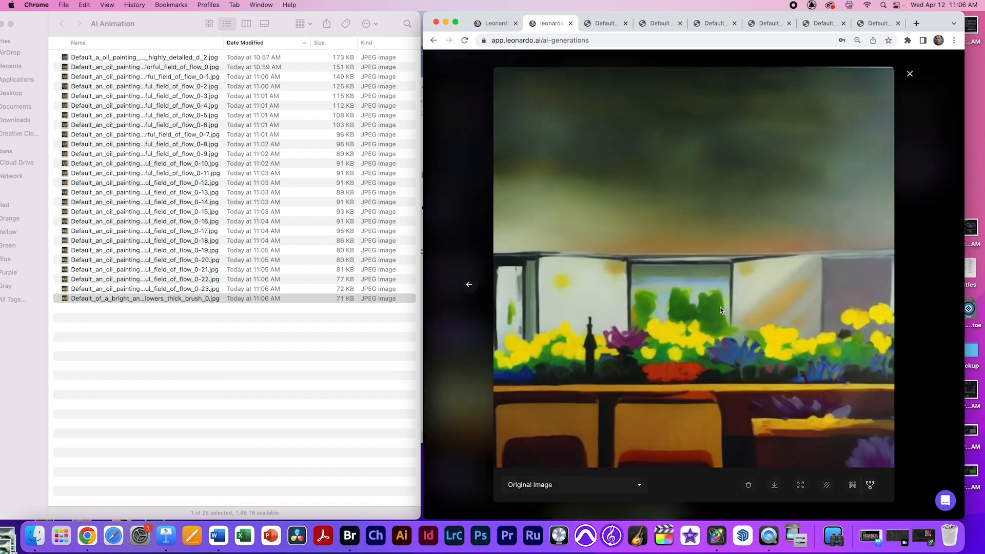
drag(778, 186, 265, 363)
click(908, 74)
click(883, 170)
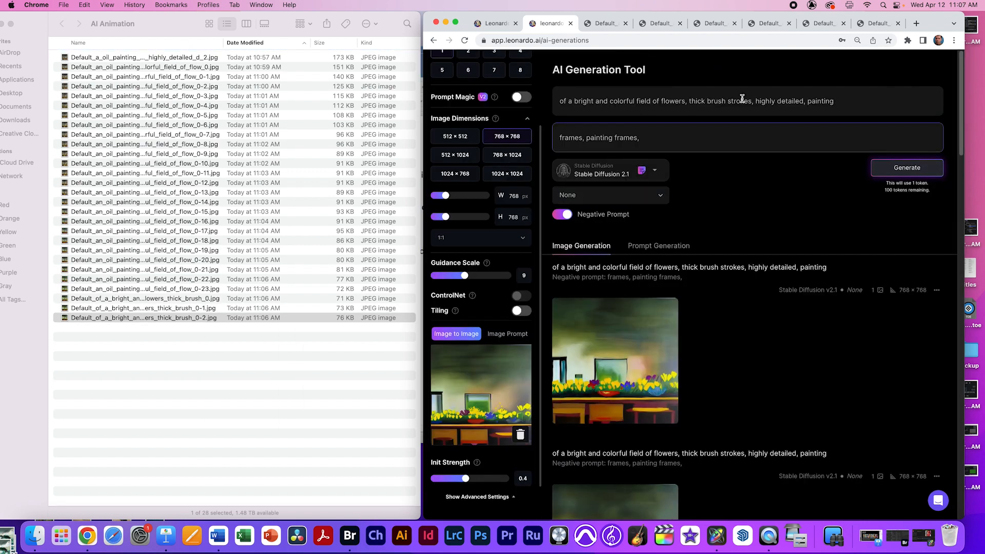
click(616, 438)
click(880, 172)
click(610, 349)
drag(566, 315, 265, 354)
click(910, 74)
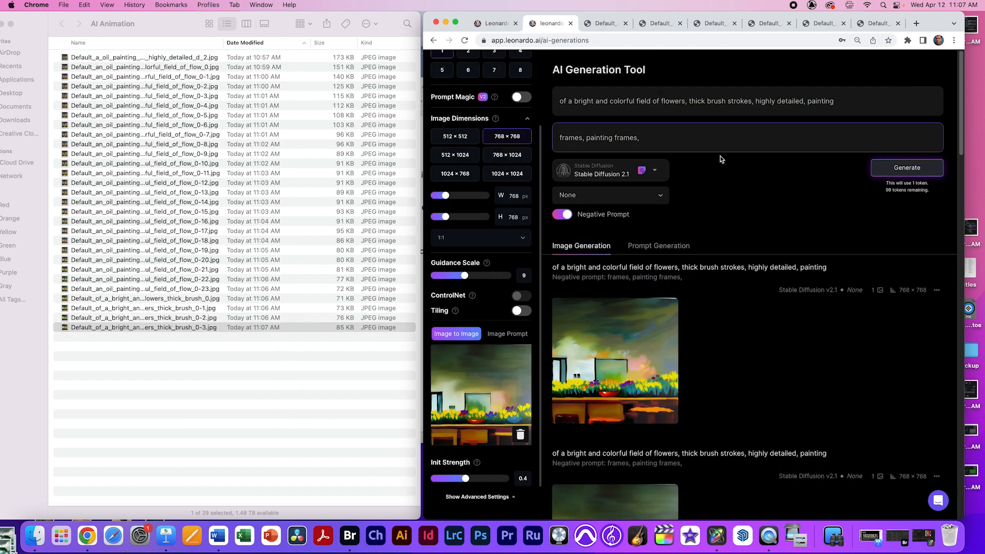
- Generate the fifth flower-field variation from the newest image and save it into AI Animation
click(619, 413)
click(882, 168)
click(616, 359)
drag(566, 329, 330, 383)
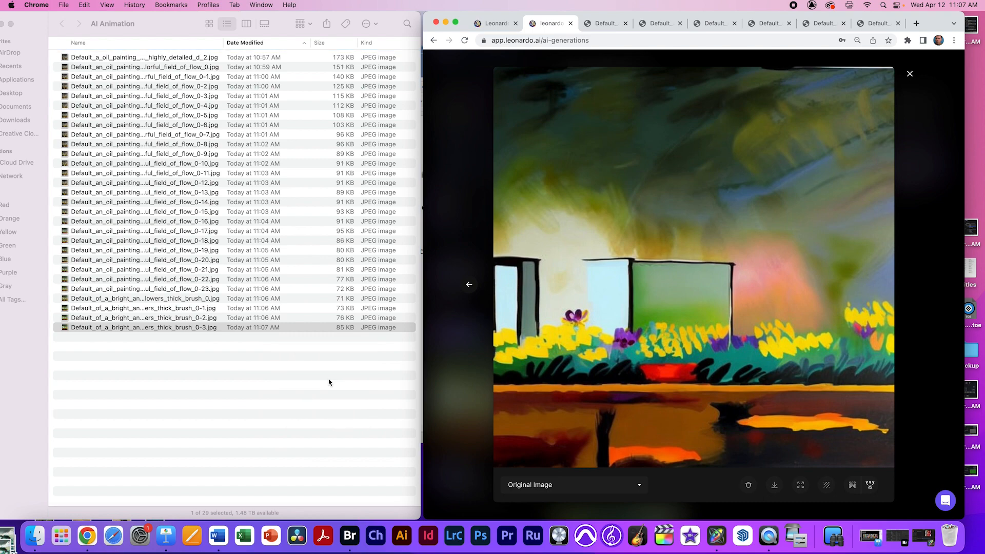
click(910, 74)
- Use the fifth variation as image-to-image input, generate the sixth and save it into AI Animation
click(627, 408)
click(910, 168)
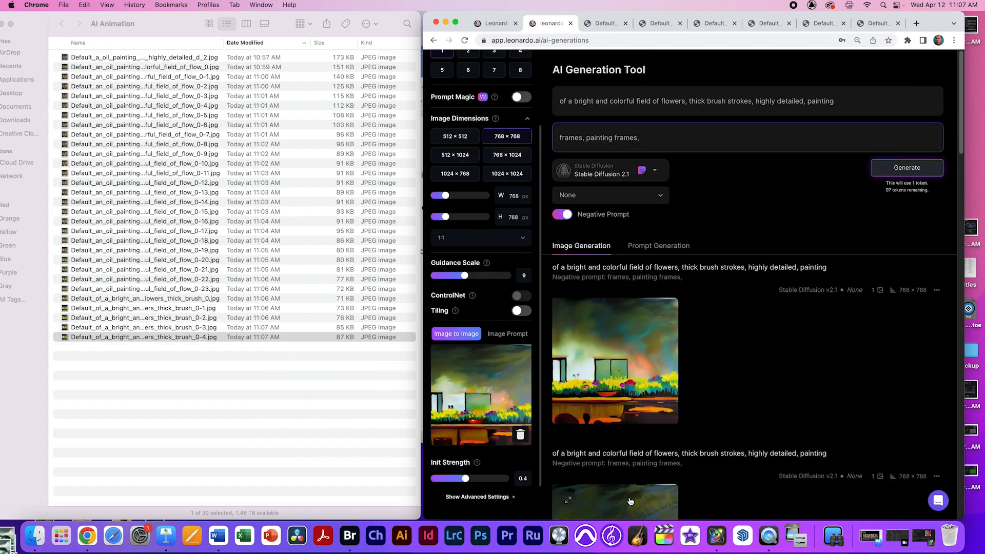
click(606, 360)
click(909, 72)
click(893, 167)
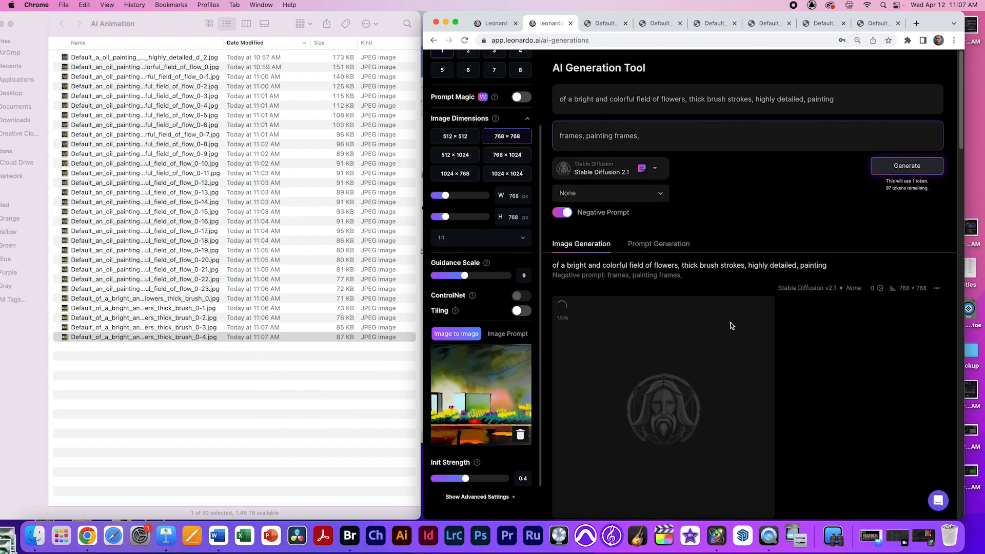
click(636, 349)
drag(569, 329, 329, 370)
click(910, 73)
- Generate the seventh and eighth variations, each based on its predecessor, and save both into AI Animation
click(627, 408)
click(887, 168)
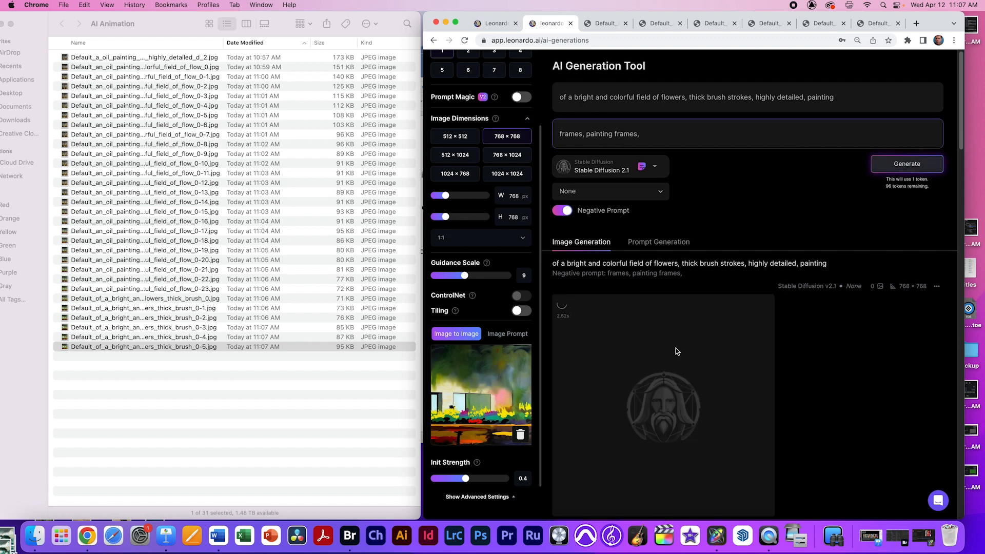
click(674, 349)
drag(569, 328, 331, 398)
click(910, 73)
click(627, 405)
click(893, 165)
click(647, 347)
drag(616, 334, 336, 416)
click(910, 73)
- Set the newest image as image-to-image input, lower the Init Strength to 0.36 and generate a variation
click(650, 402)
scroll(487, 446, down, 1)
drag(465, 467, 462, 468)
click(908, 163)
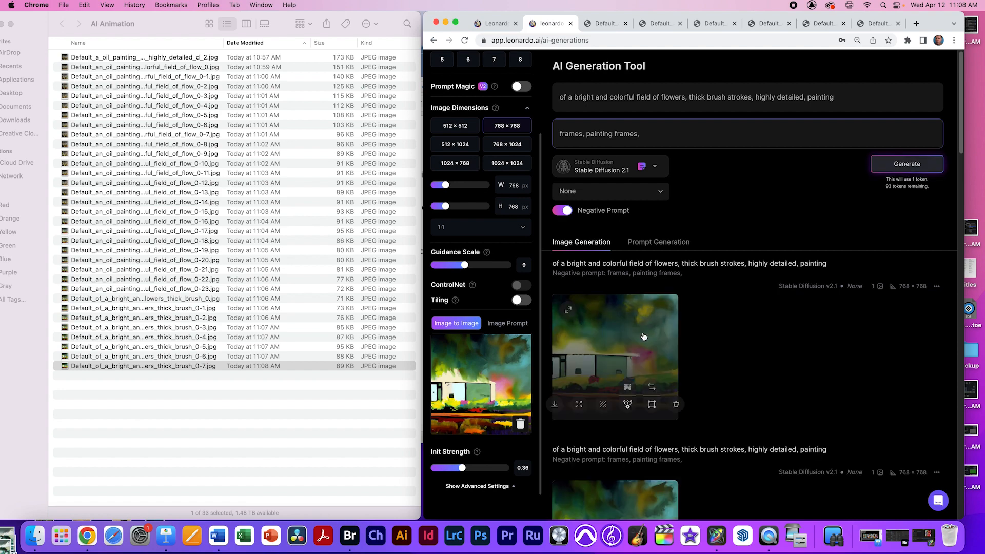
- Save the first variation made at Init Strength 0.36 into AI Animation, then generate another based on it
click(641, 359)
drag(616, 334, 336, 416)
click(911, 73)
click(650, 402)
click(908, 164)
- Save the second 0.36-strength variation into AI Animation, then generate the third from it and save that too
click(619, 303)
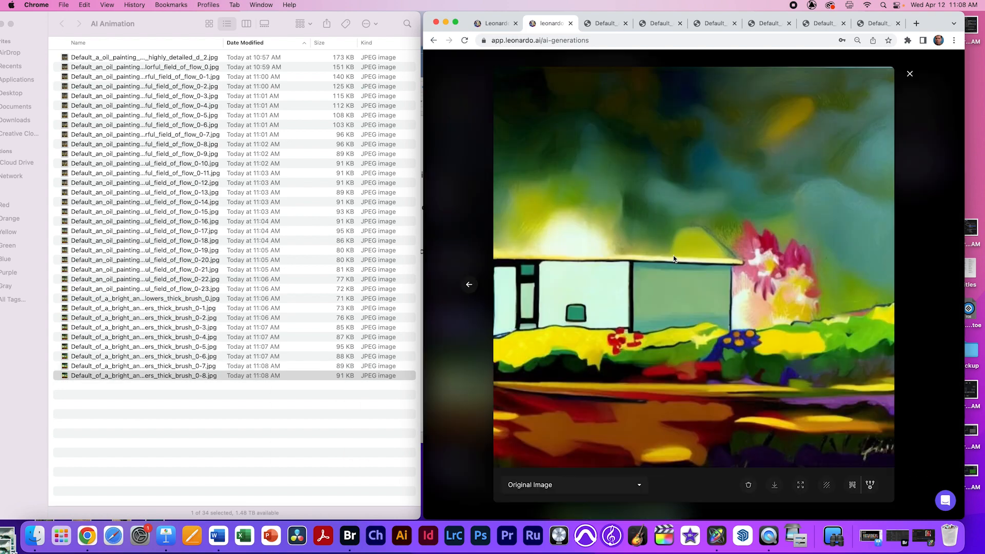
drag(755, 191, 359, 410)
click(910, 73)
click(650, 400)
click(898, 165)
click(631, 349)
drag(693, 257, 359, 416)
click(910, 73)
- Generate two further flower-field variations, each from the newest image, and save both into AI Animation
click(654, 387)
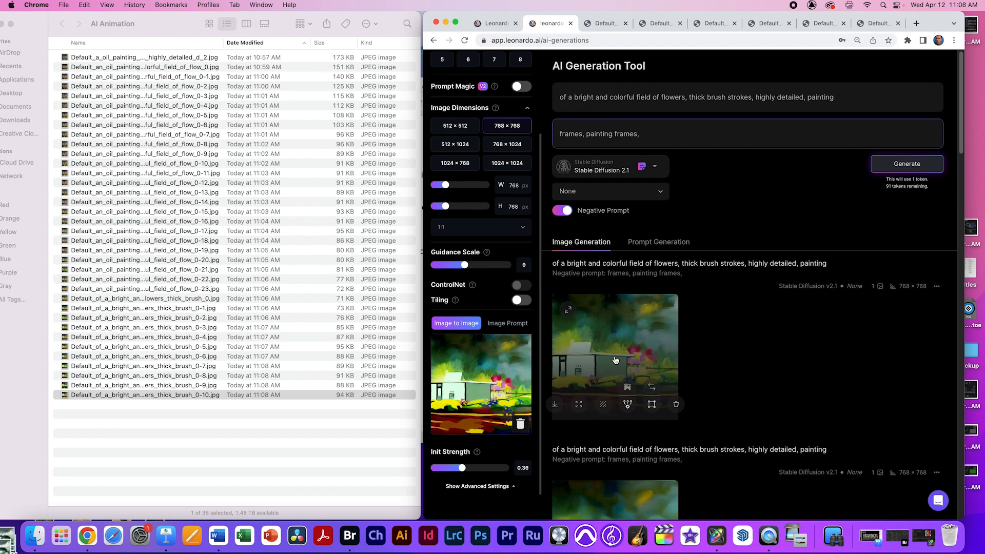
click(901, 165)
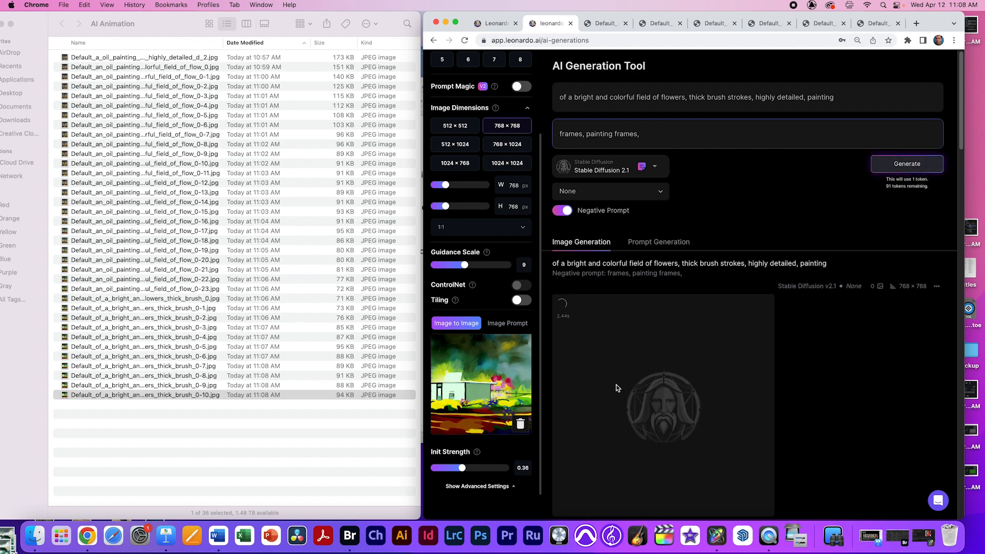
click(625, 391)
key(Escape)
click(904, 165)
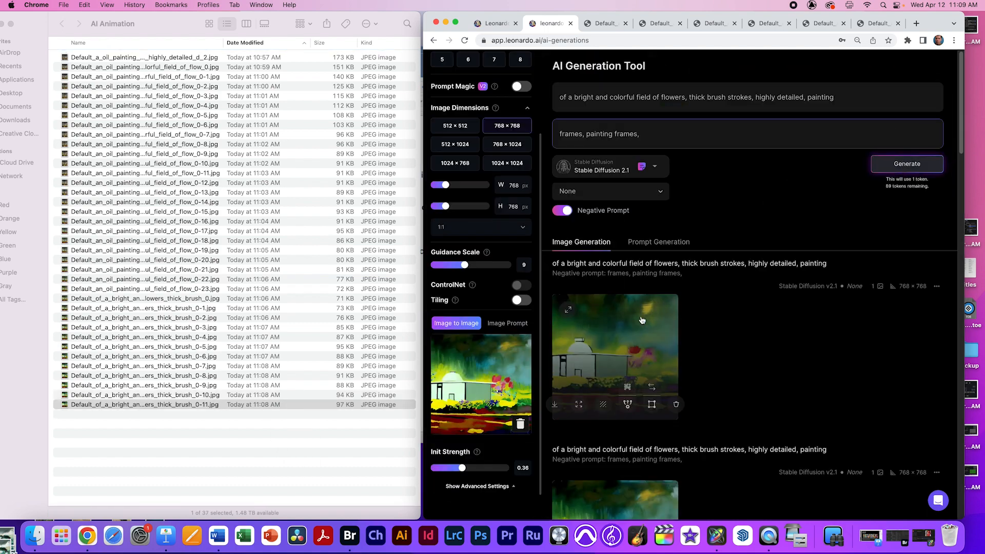
click(611, 307)
key(Escape)
- Switch to the Word document and copy the prompt about an old man standing in a dark wooded area during sunset
key(super+Tab)
key(super+Tab)
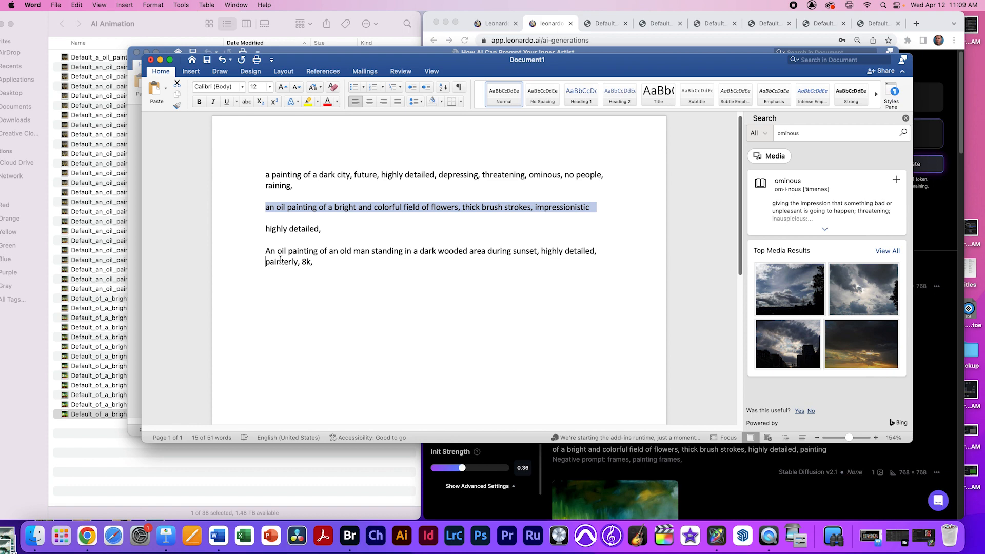
drag(267, 252, 316, 262)
key(super+c)
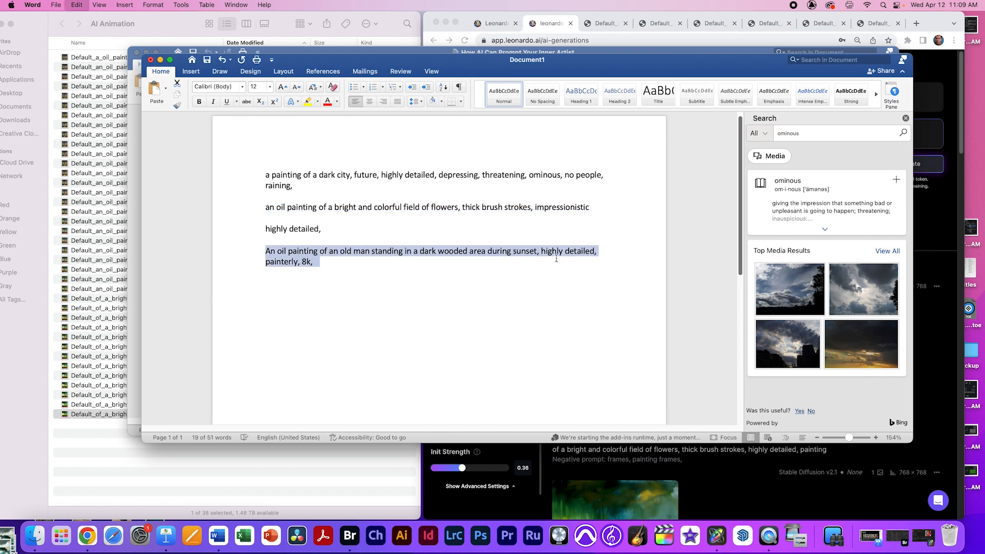
- Return to Leonardo.ai in Chrome, replace the prompt with the copied old-man text, set the Guidance Scale to 6 and generate a variation
key(super+Tab)
key(super+Tab)
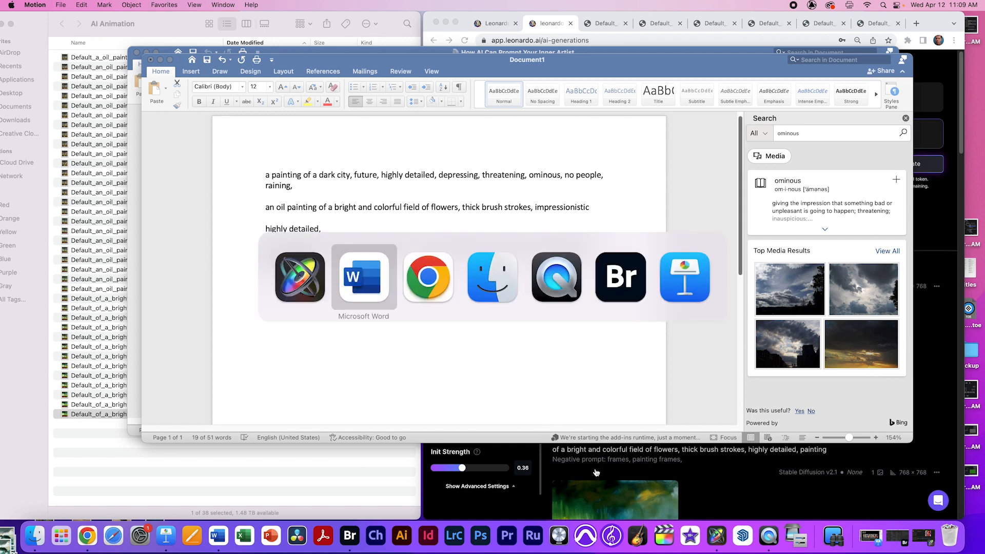
click(741, 470)
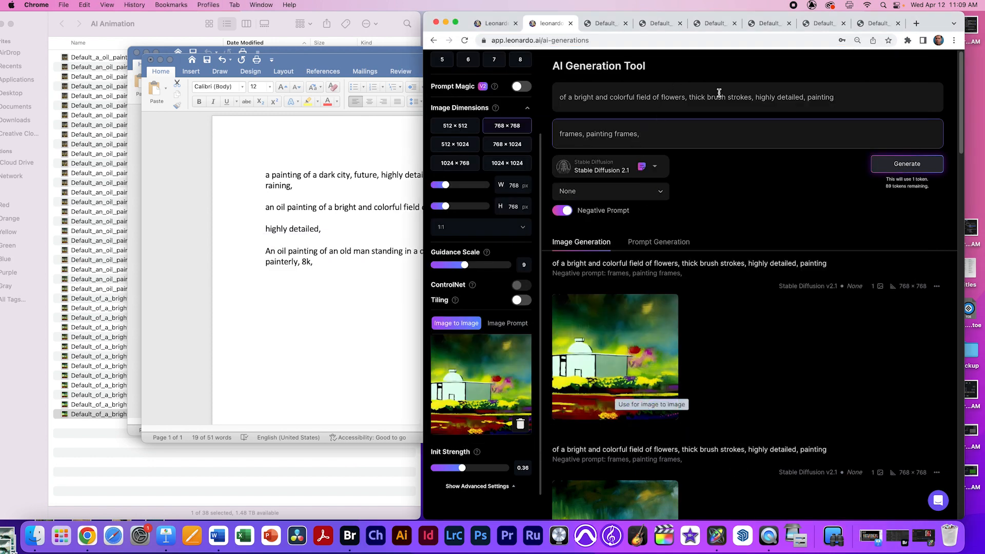
key(super+a)
key(super+v)
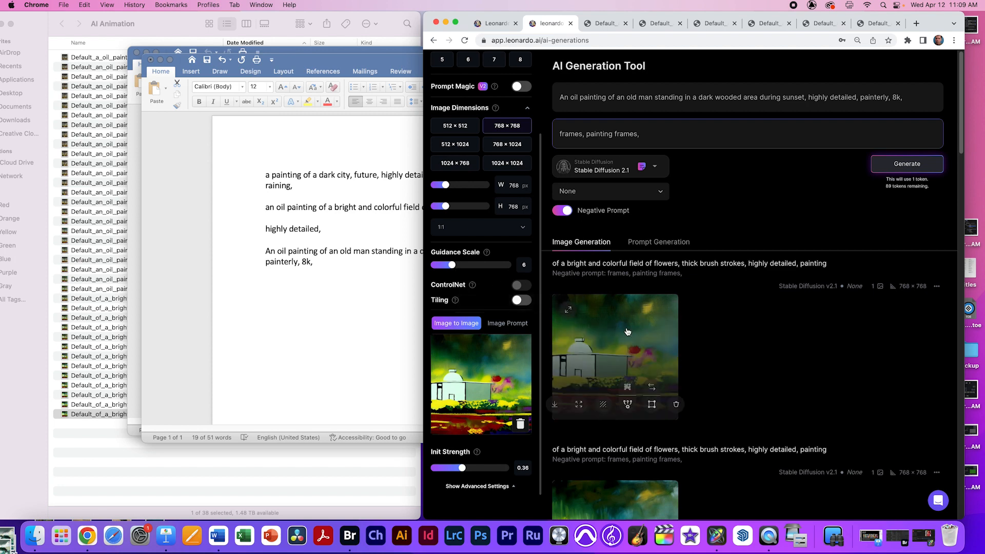
click(896, 175)
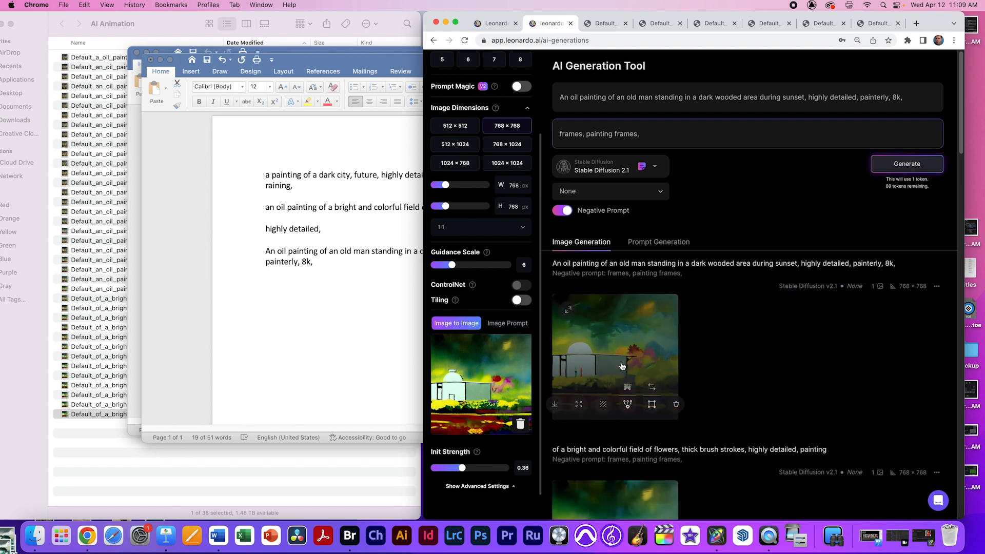
- Save the first old-man variation into AI Animation, then generate another with it as image-to-image input
click(621, 362)
drag(608, 341, 285, 488)
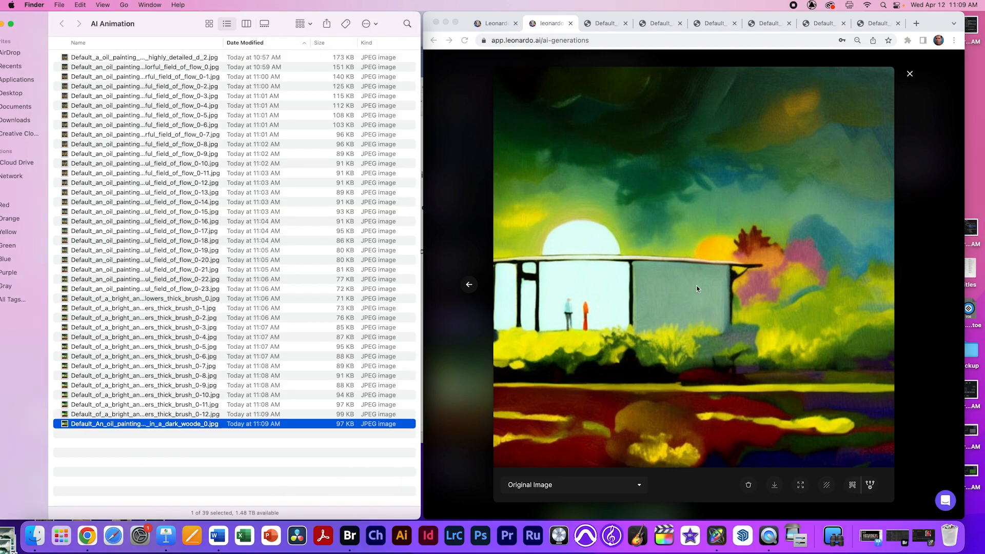
click(697, 289)
click(903, 278)
click(904, 167)
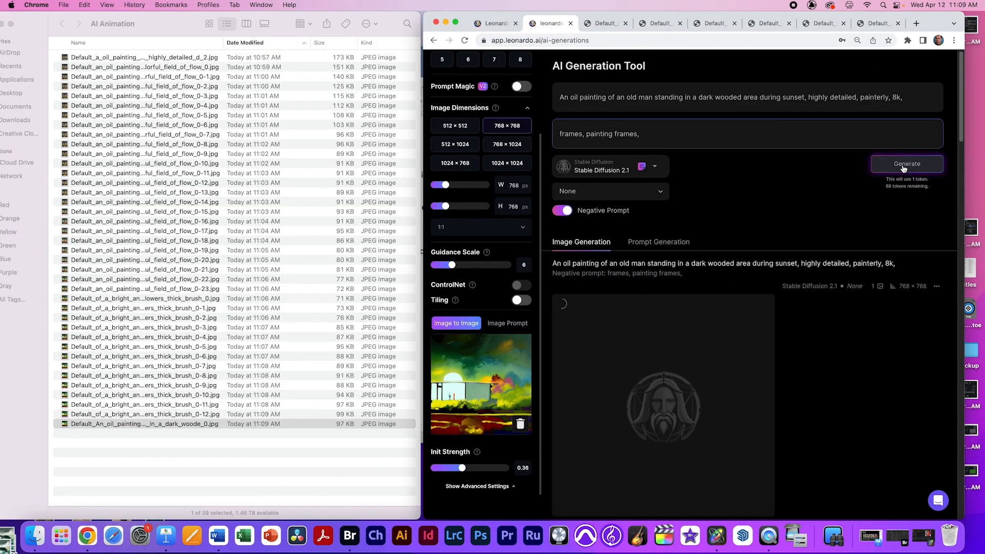
- Save the second old-man variation into AI Animation, raise the Guidance Scale slightly and generate the next one
click(633, 339)
drag(633, 317, 257, 462)
click(462, 290)
drag(452, 265, 456, 265)
click(882, 168)
- Save the third old-man variation into AI Animation, set the Guidance Scale to 9 and generate a new one based on it
click(612, 318)
drag(612, 319, 387, 422)
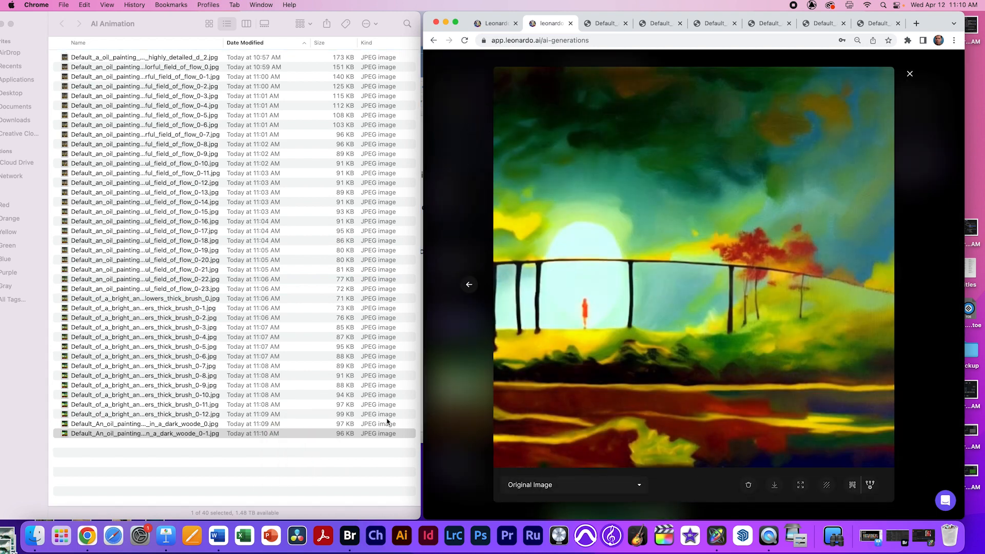
click(462, 290)
drag(456, 265, 465, 265)
click(652, 386)
click(907, 164)
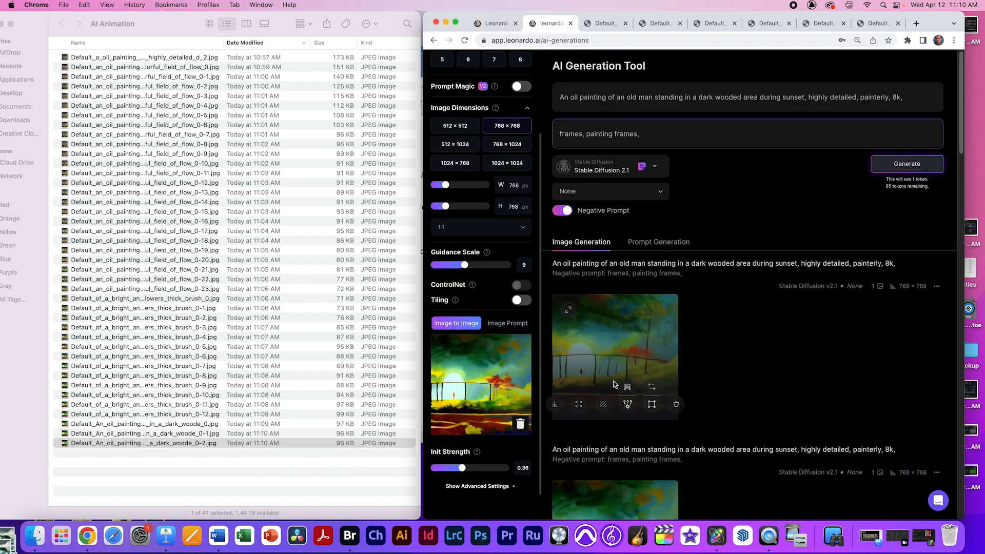
- Save the fourth old-man variation into AI Animation, then generate the fifth from it and save that too
click(614, 380)
drag(614, 359, 359, 421)
click(474, 354)
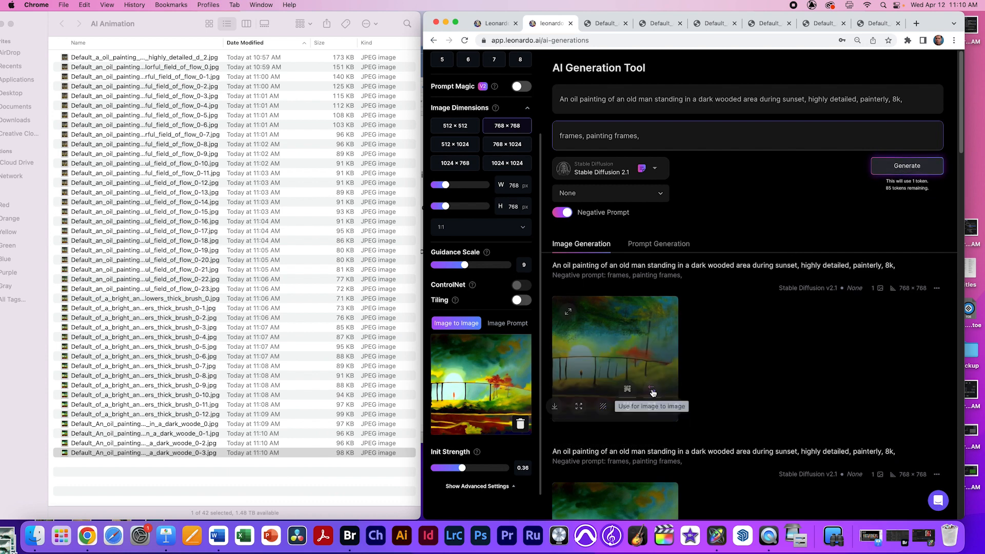
click(651, 396)
click(907, 166)
click(553, 393)
drag(613, 370, 370, 426)
- Generate the sixth and seventh old-man variations, each based on its predecessor, and save both into AI Animation
click(458, 425)
click(651, 390)
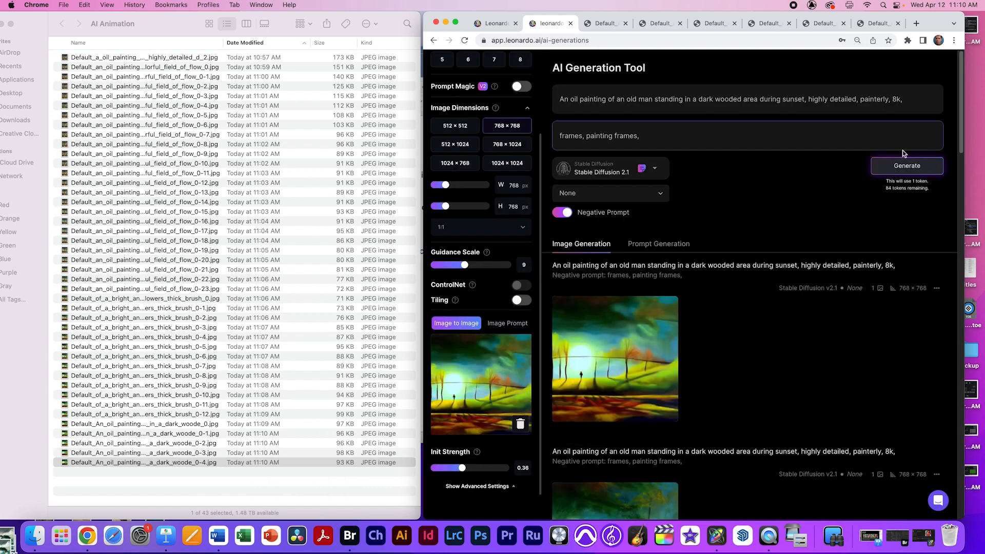
click(883, 168)
click(620, 349)
drag(542, 386, 369, 436)
click(458, 421)
click(651, 397)
click(908, 165)
click(646, 355)
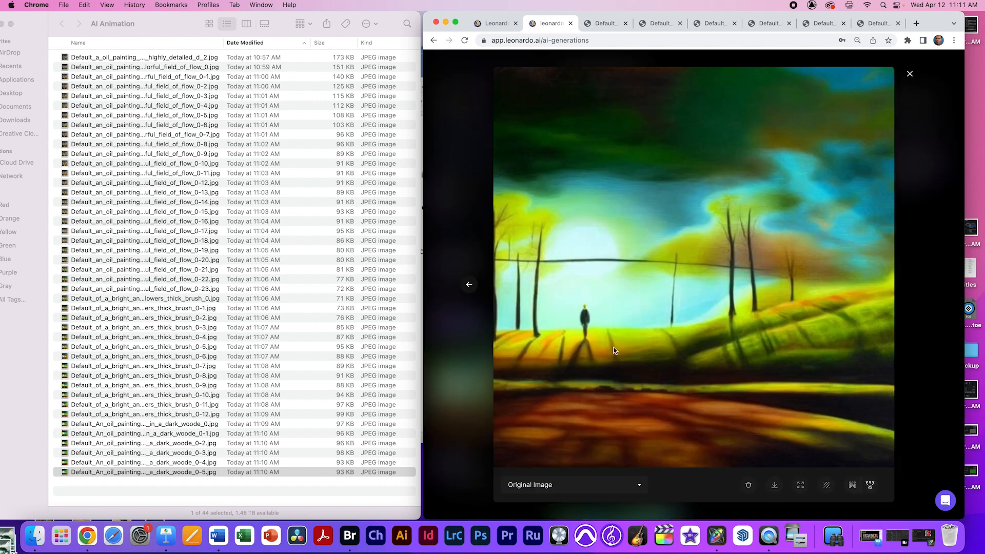
drag(607, 359, 370, 452)
- Generate the eighth and ninth old-man variations, each based on its predecessor, and save both into AI Animation
click(459, 424)
click(651, 407)
click(919, 169)
click(615, 343)
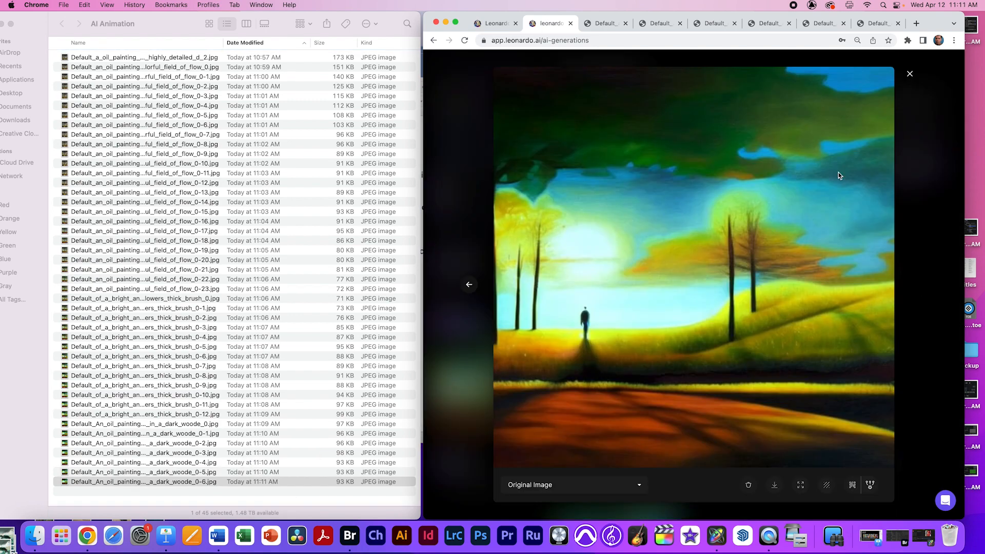
drag(811, 201, 369, 359)
click(458, 339)
click(654, 394)
click(907, 166)
click(610, 364)
drag(610, 365, 264, 483)
- Generate the tenth old-man variation from the newest image and save it into AI Animation
click(459, 359)
click(654, 398)
click(893, 166)
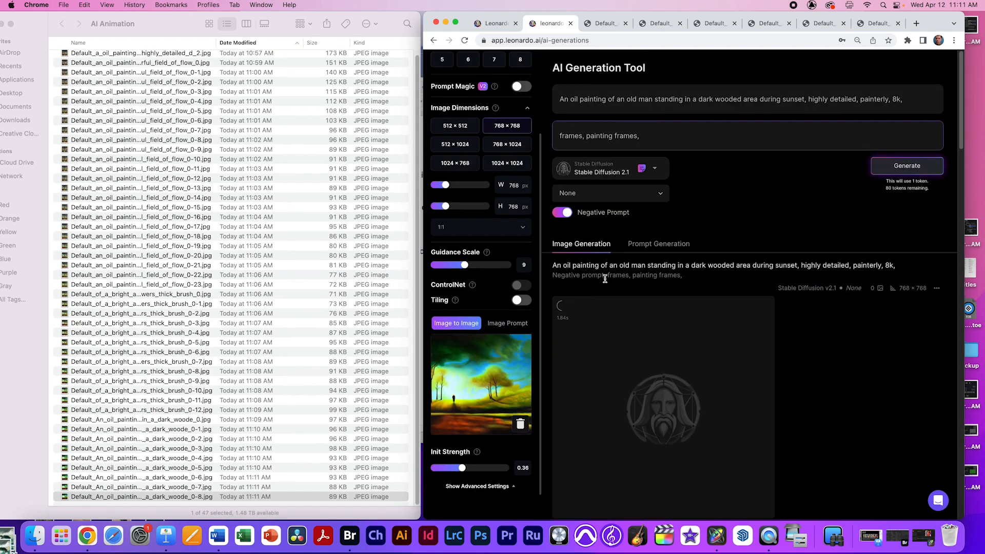
click(646, 331)
drag(646, 331, 302, 490)
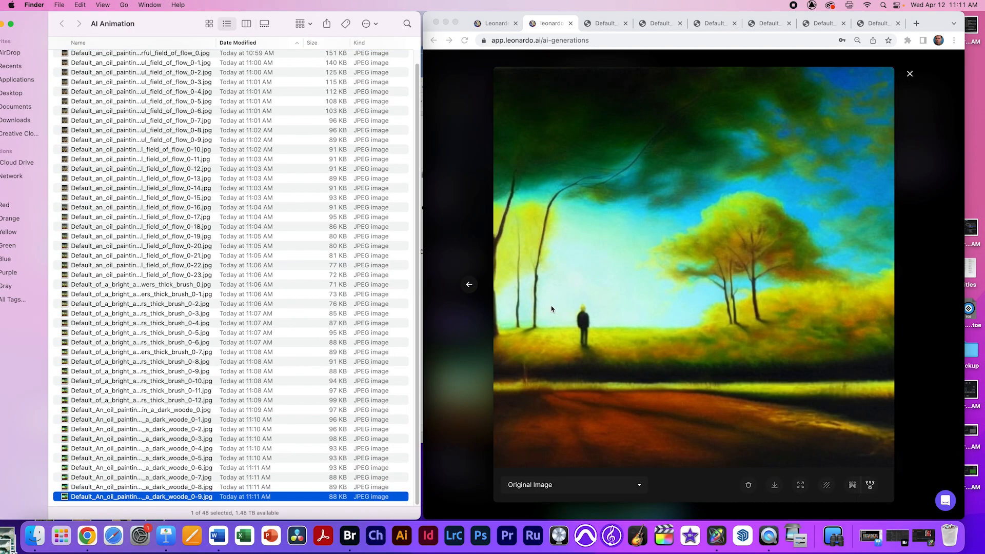
- Generate the eleventh and twelfth old-man variations, each based on its predecessor, and save both into AI Animation
click(910, 73)
click(654, 395)
click(908, 166)
click(648, 347)
drag(648, 347, 303, 485)
click(910, 73)
click(652, 408)
click(875, 172)
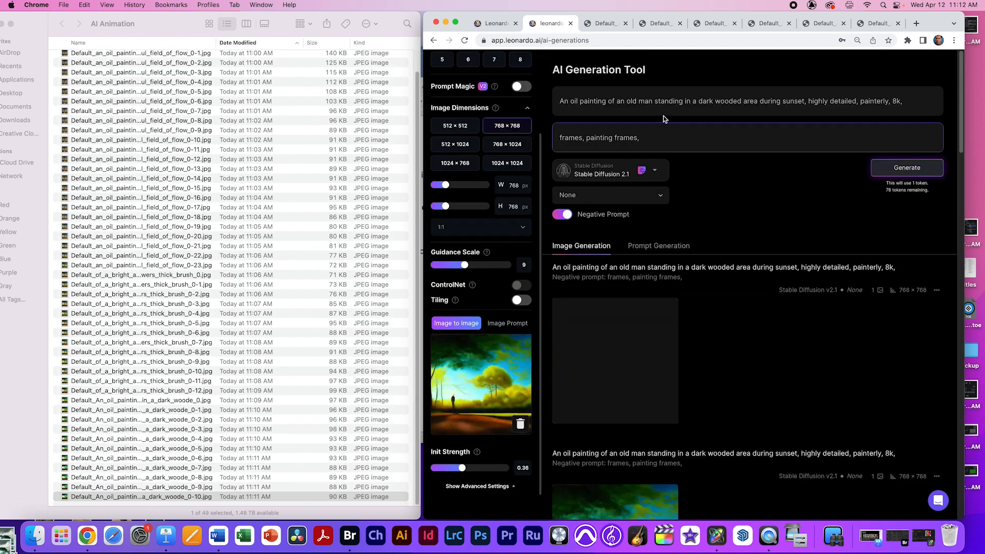
click(645, 351)
drag(295, 439, 302, 485)
- Generate the thirteenth and fourteenth old-man variations, each based on its predecessor, and save both into AI Animation
click(910, 74)
click(653, 408)
click(907, 167)
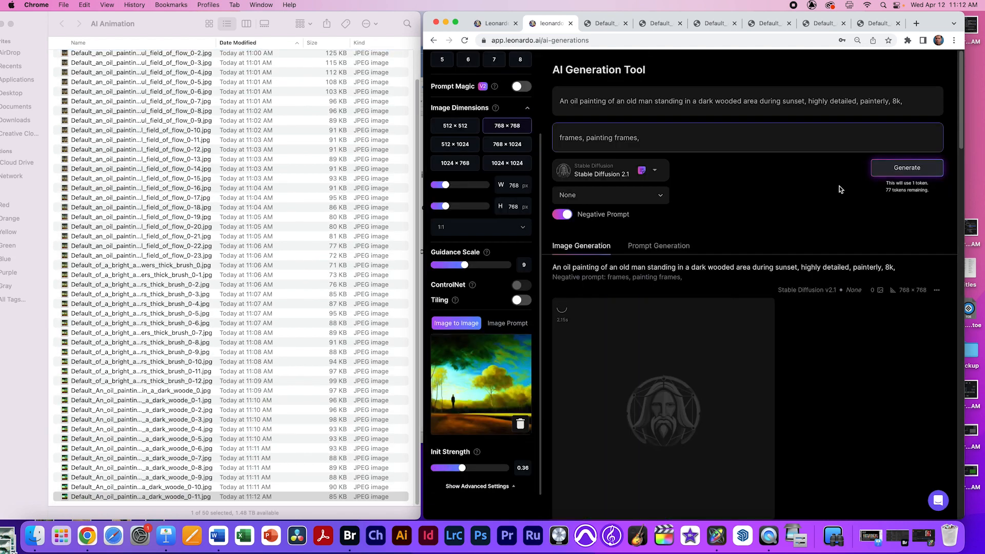
click(646, 351)
drag(645, 352, 303, 411)
click(910, 73)
click(653, 408)
click(886, 174)
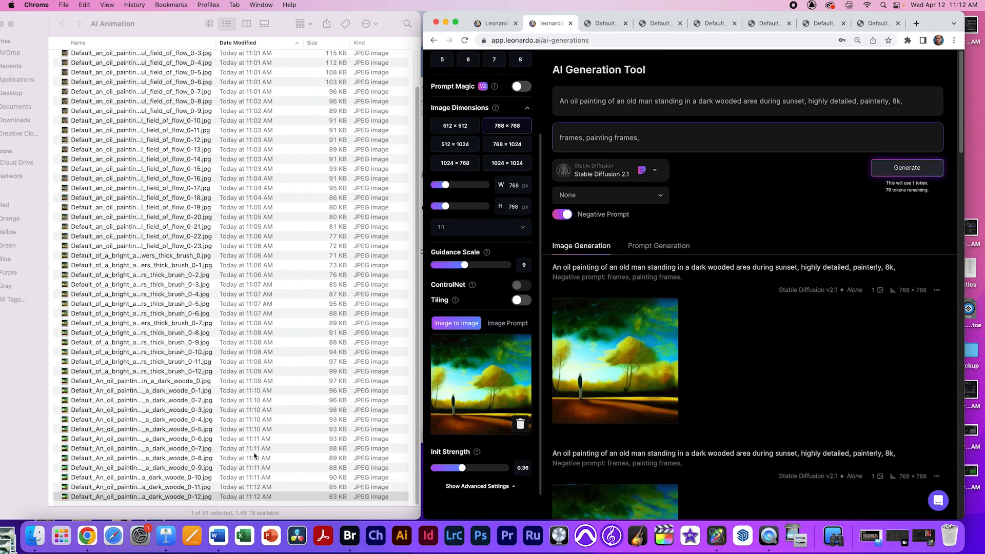
click(906, 168)
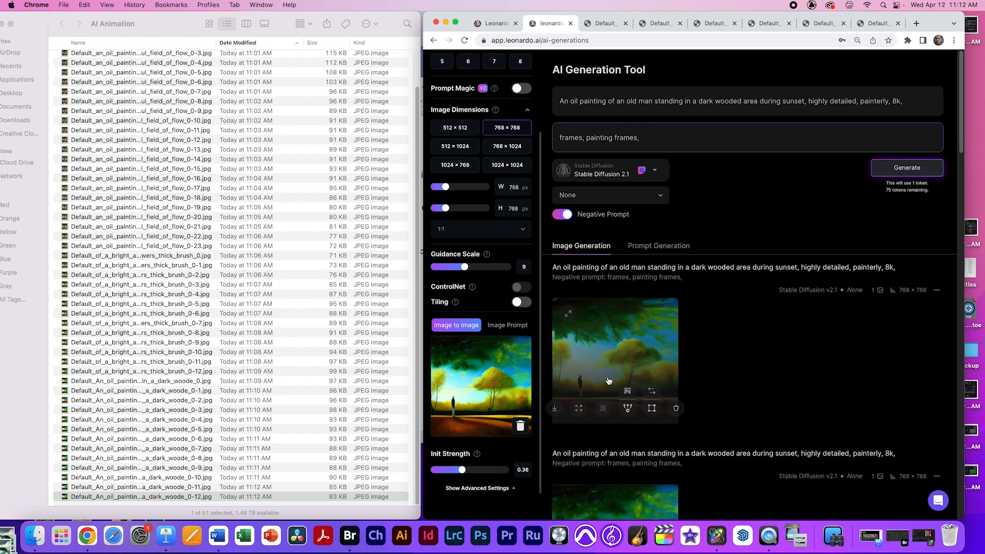
click(609, 382)
drag(684, 279, 306, 383)
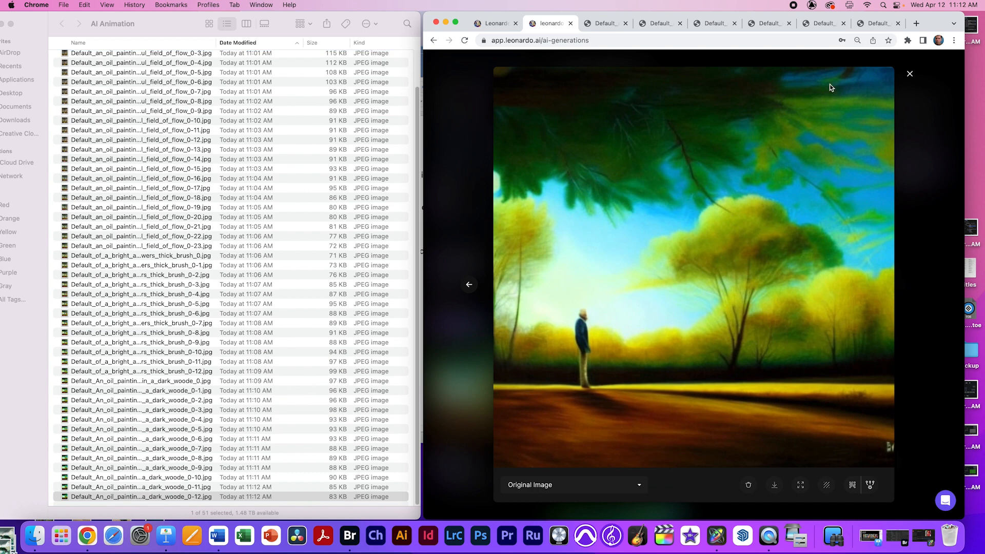
click(911, 73)
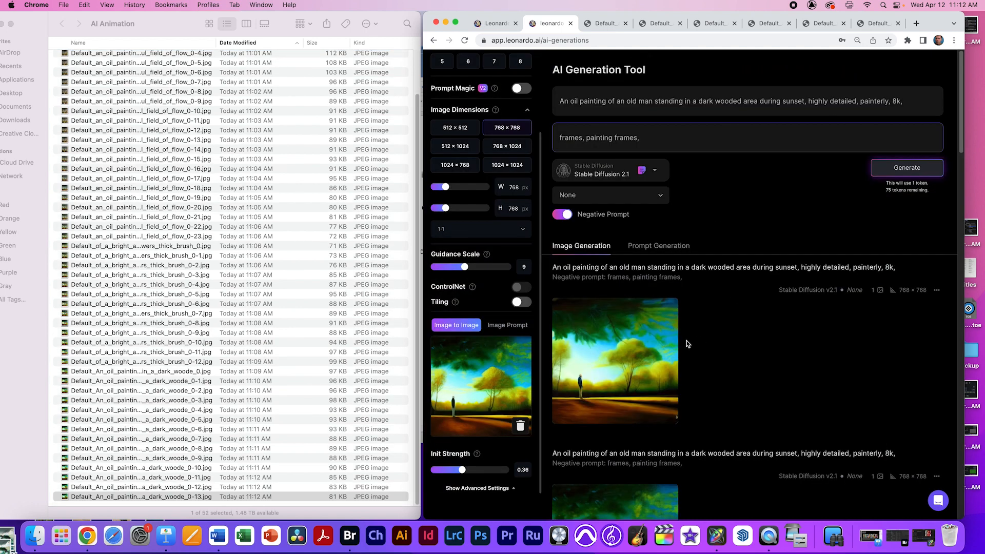
- Open the full history of previous generations and browse it from the old-man images back through the flower and city images
scroll(444, 107, up, 3)
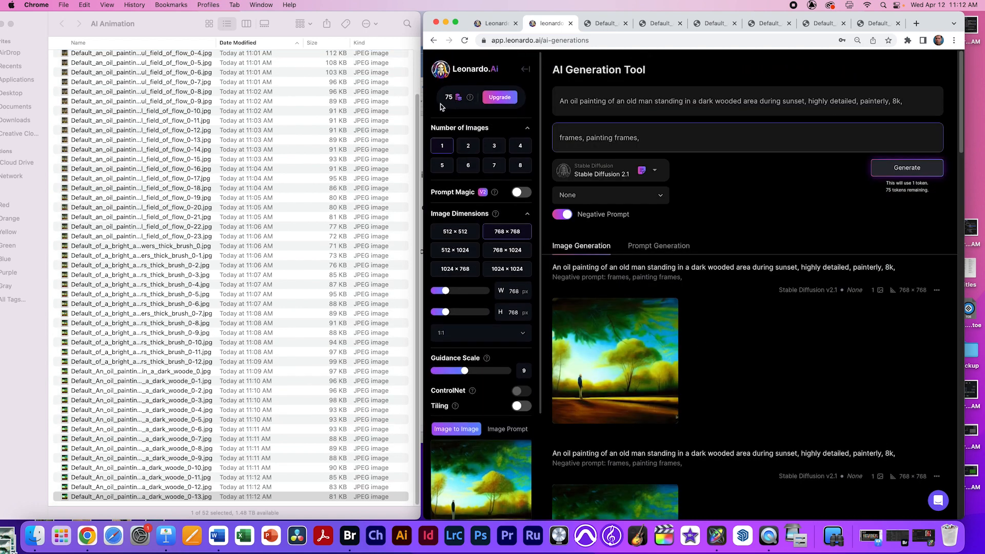
scroll(709, 303, down, 5)
scroll(709, 304, down, 5)
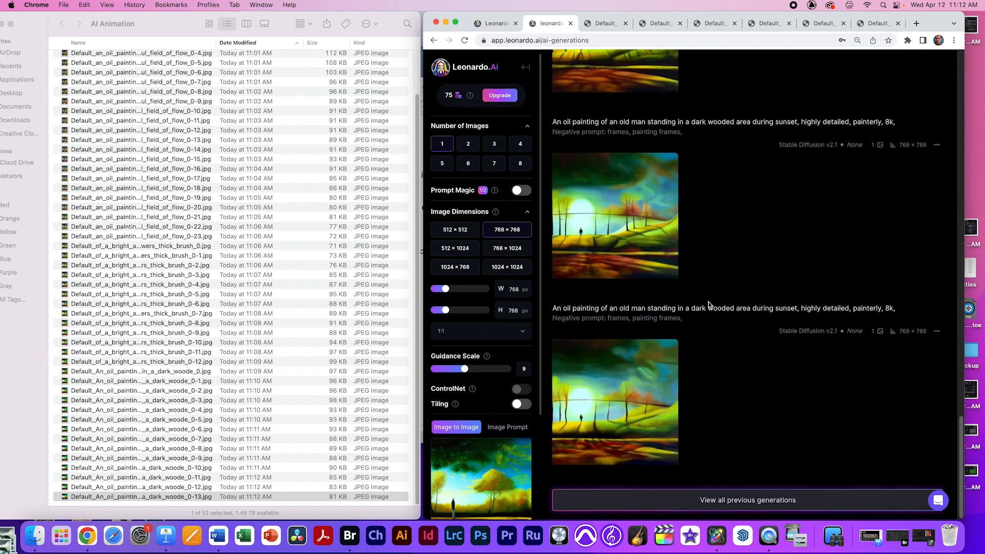
scroll(709, 304, up, 10)
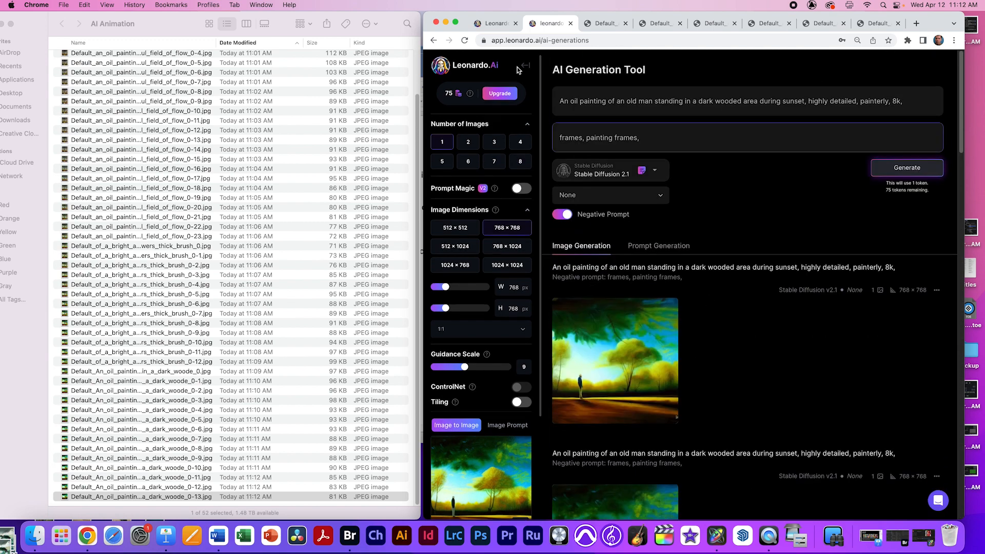
click(525, 67)
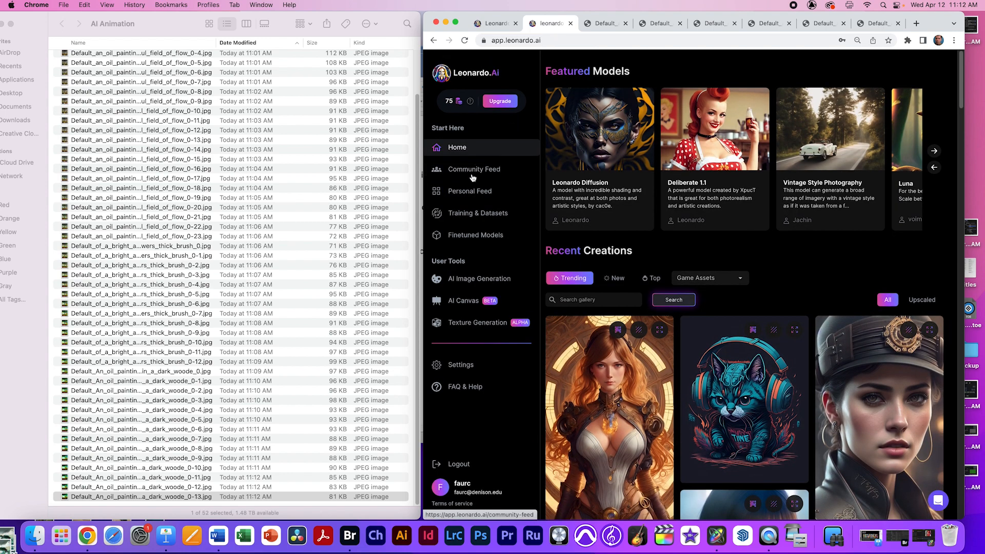
click(493, 282)
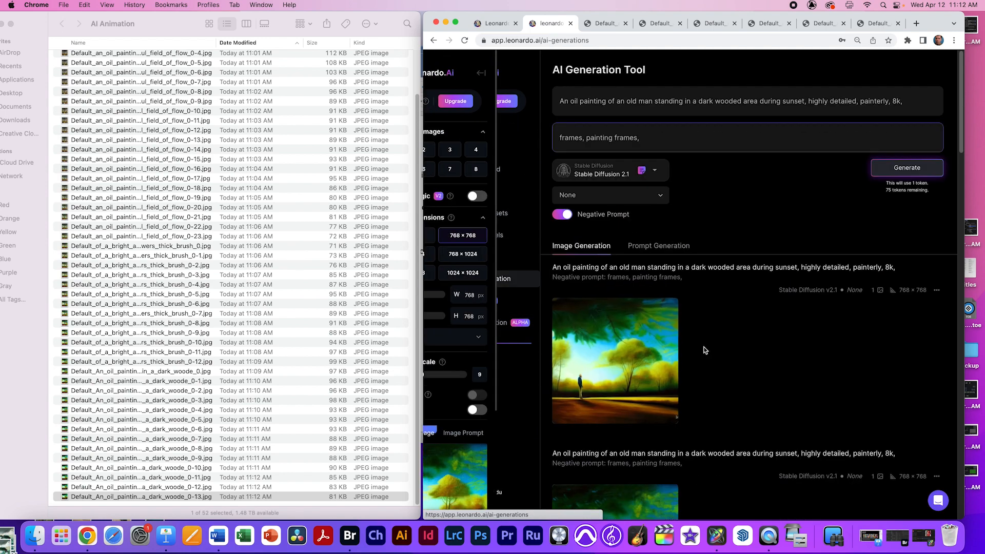
scroll(719, 369, down, 15)
click(754, 508)
scroll(714, 328, down, 10)
scroll(715, 327, down, 10)
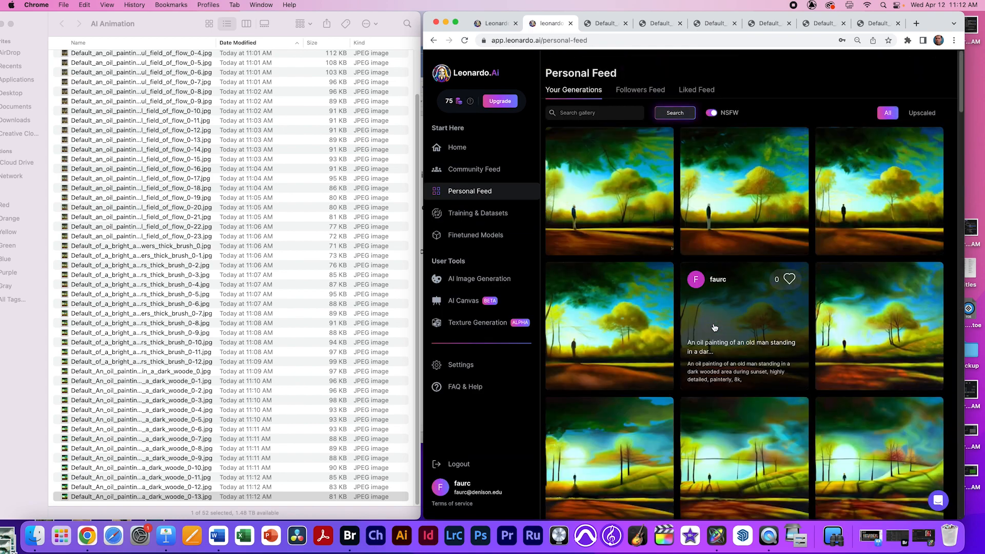
scroll(714, 328, down, 10)
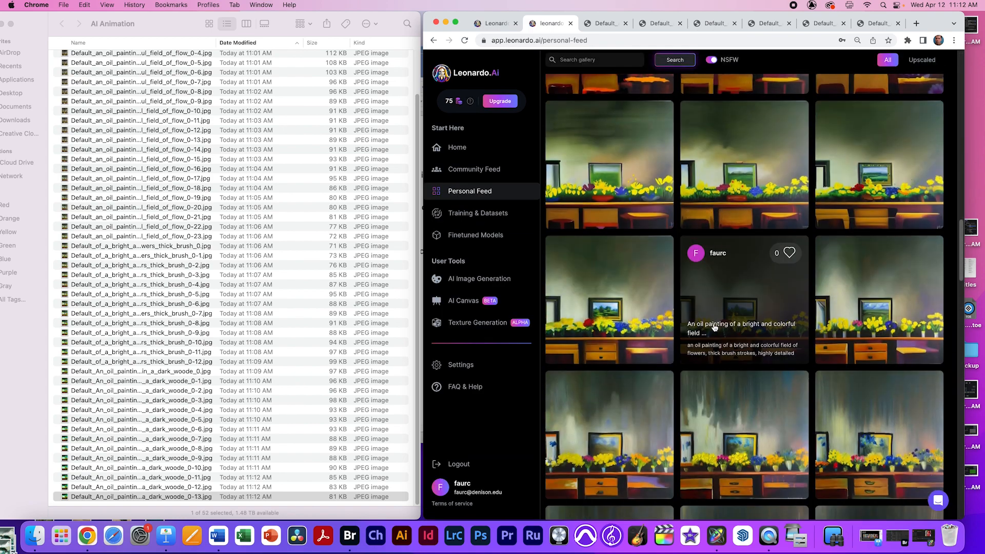
scroll(715, 327, up, 10)
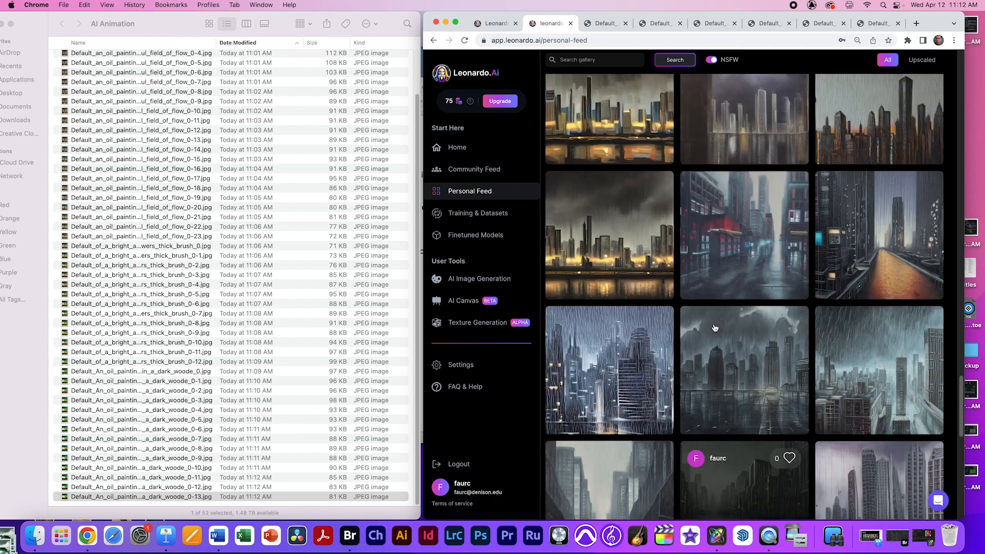
- Preview every saved image in the AI Animation folder in sequence, from the first city painting to the last old-man variation
click(152, 104)
scroll(153, 103, up, 3)
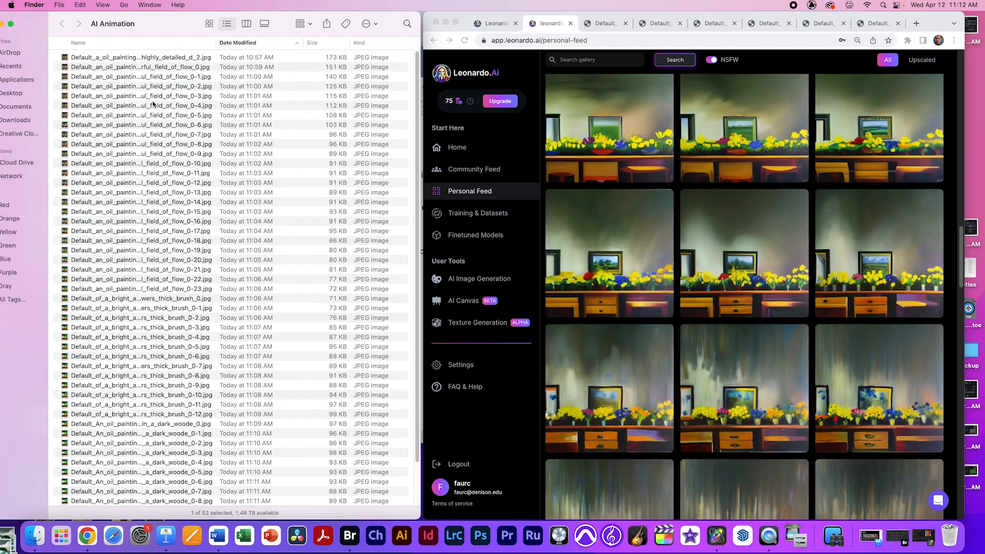
click(145, 57)
key(space)
key(Down)
key(Down)
key(Down)
key(Down)
key(Down)
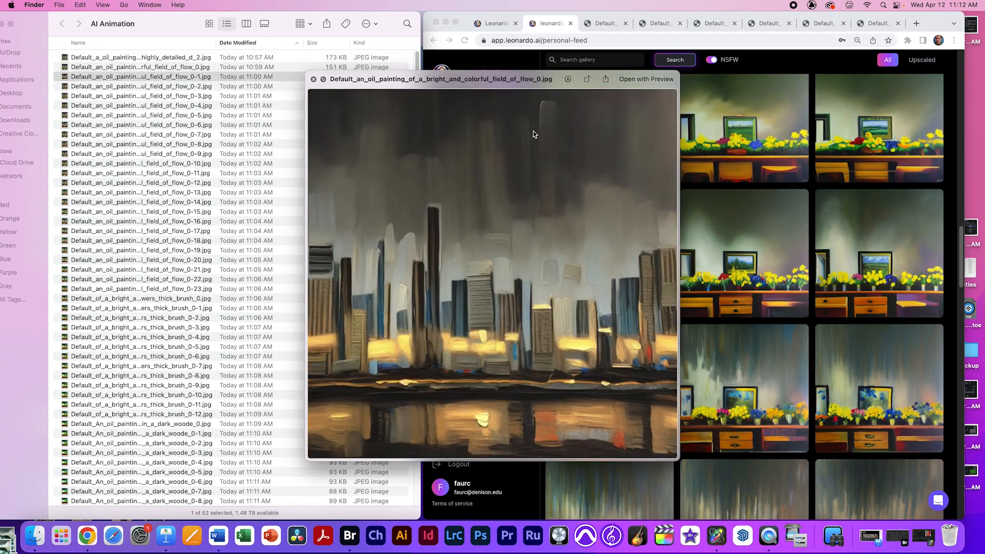
key(Down)
key(Down)
key(Down)
key(Down)
key(Down)
key(Down)
key(Down)
key(Down)
key(Down)
key(Down)
key(Down)
key(Down)
key(Down)
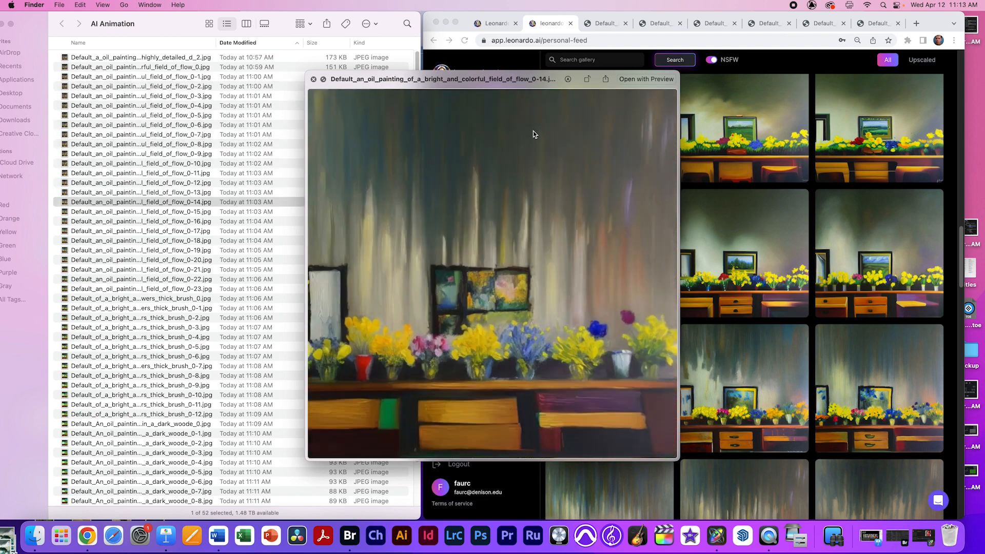
key(Down)
key(Down)
key(Down)
key(Down)
key(Down)
key(Down)
key(Down)
key(Down)
key(Down)
key(Down)
key(Down)
key(Down)
key(Down)
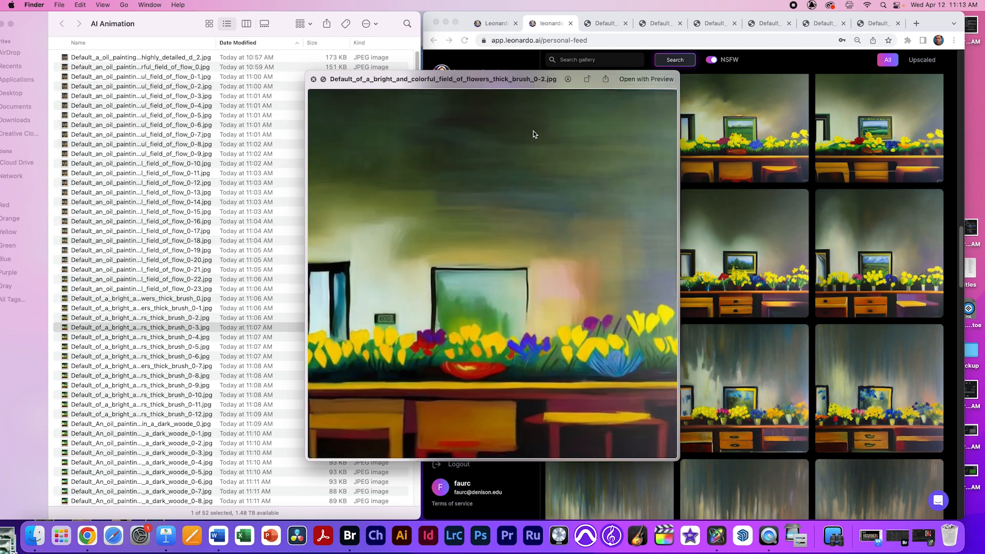
key(Down)
key(Down)
key(Down)
key(Down)
key(Down)
key(Down)
key(Down)
key(Down)
key(Down)
key(Down)
key(Down)
key(Down)
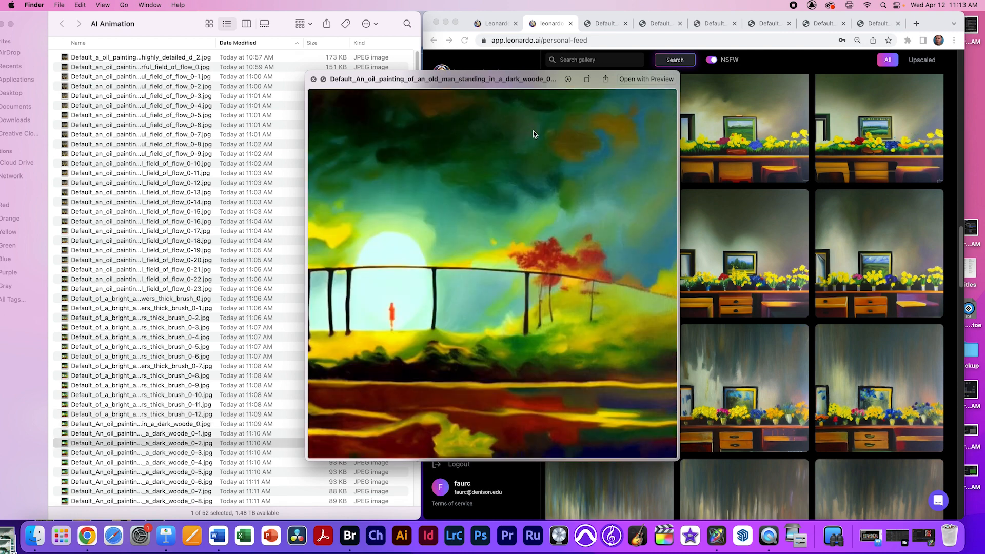
key(Down)
key(Down)
key(Down)
key(Down)
key(Down)
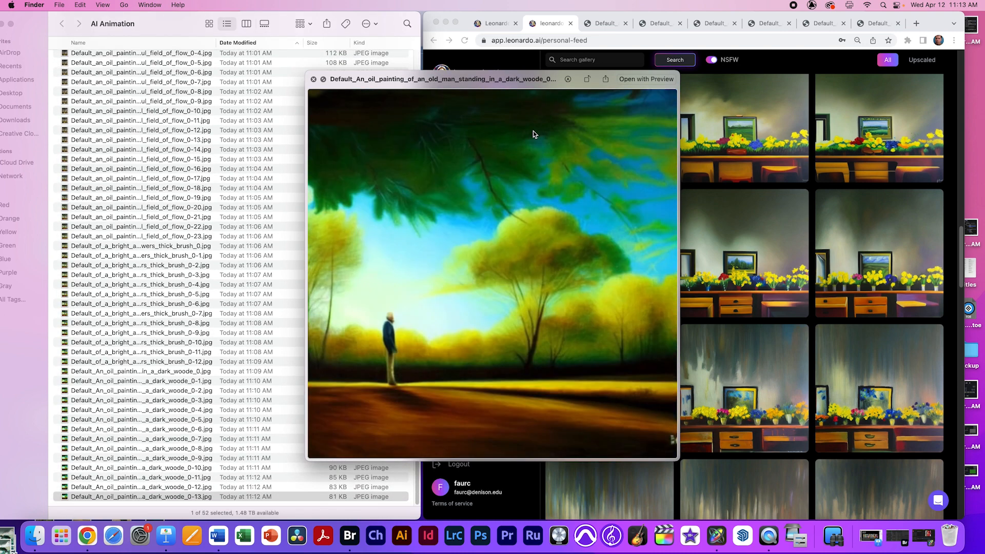
key(space)
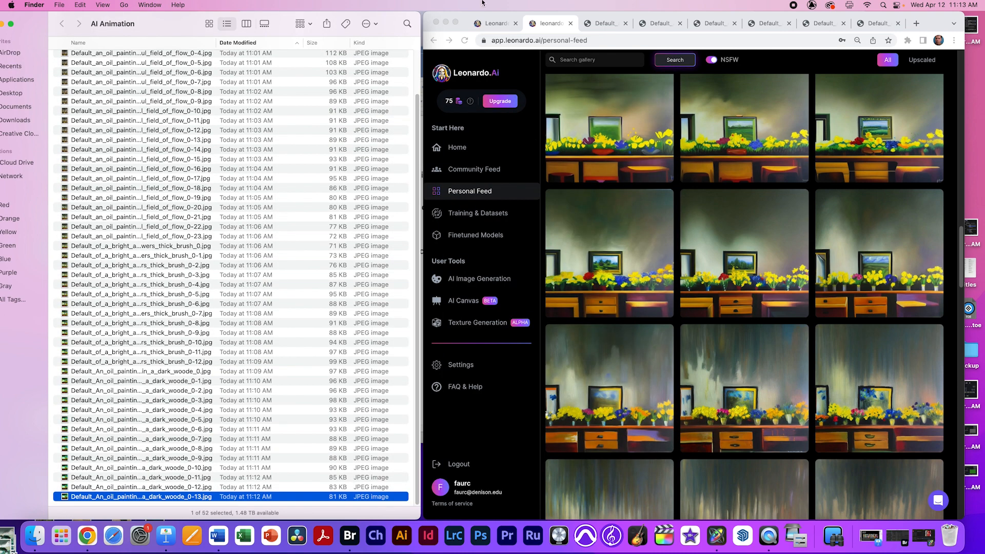
- Examine the file names and modification times of the saved images across the whole AI Animation folder
scroll(282, 134, up, 3)
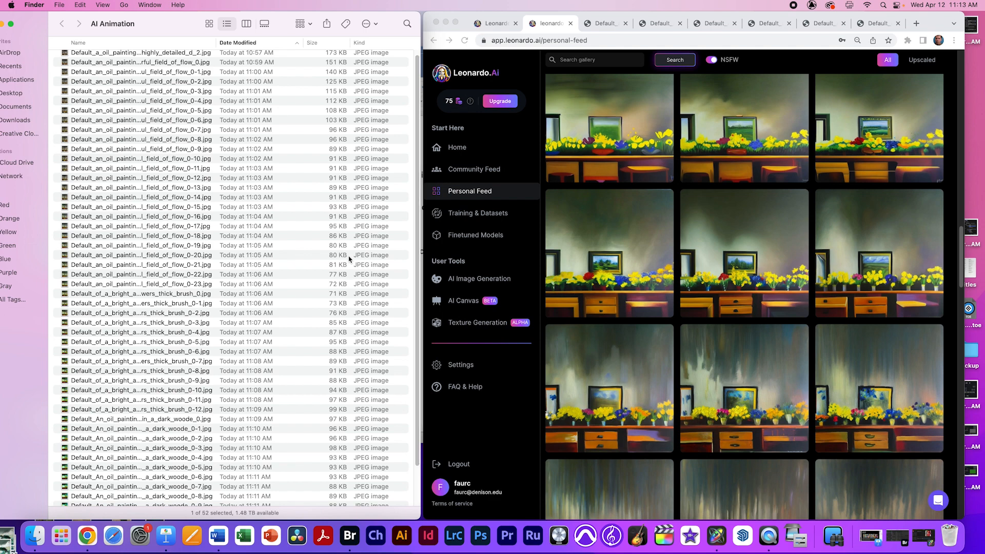
scroll(270, 104, down, 4)
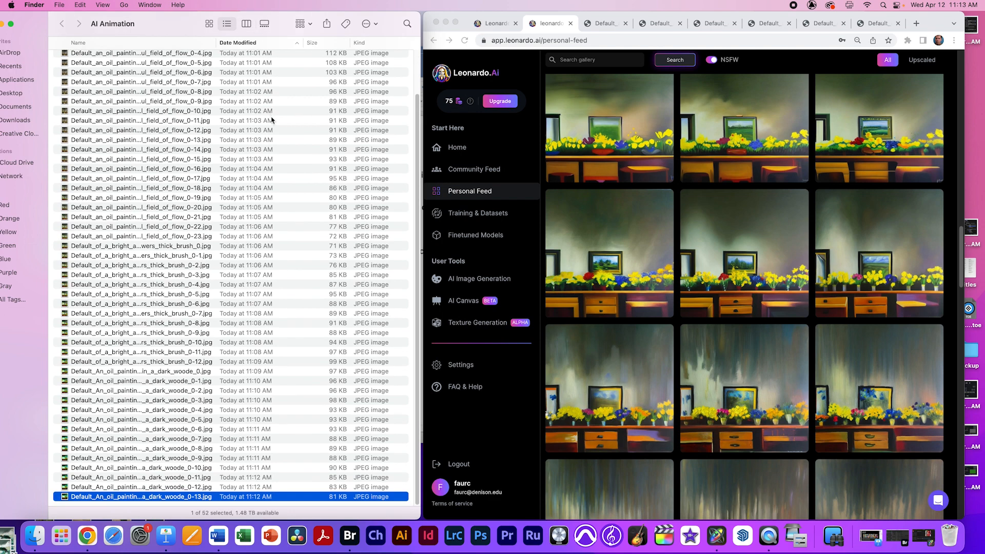
scroll(247, 253, up, 3)
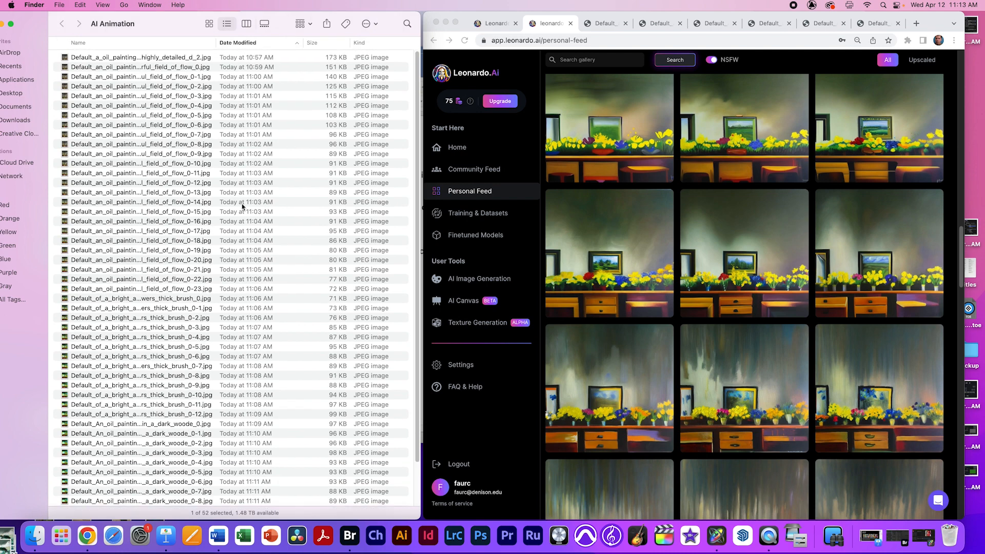
scroll(267, 484, down, 3)
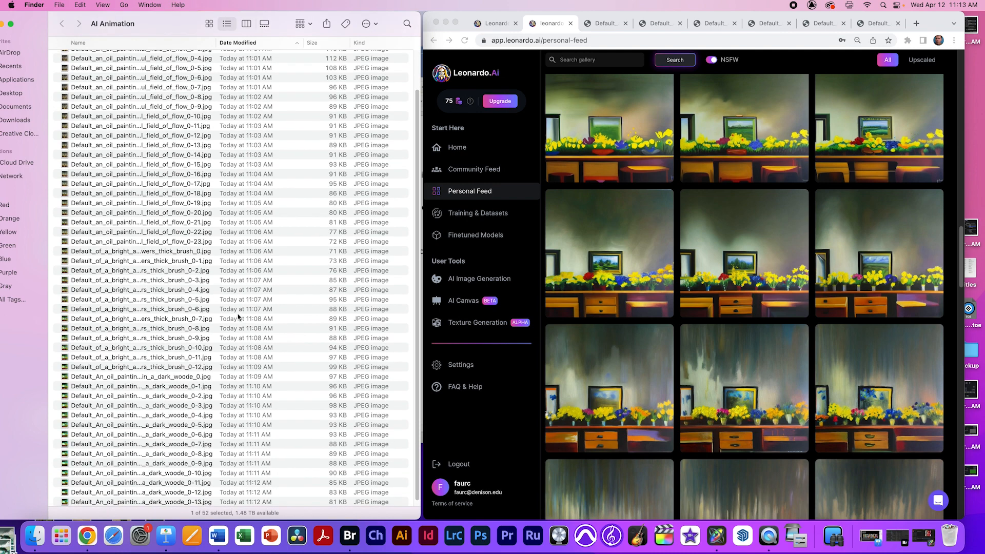
scroll(267, 484, down, 1)
scroll(269, 492, up, 3)
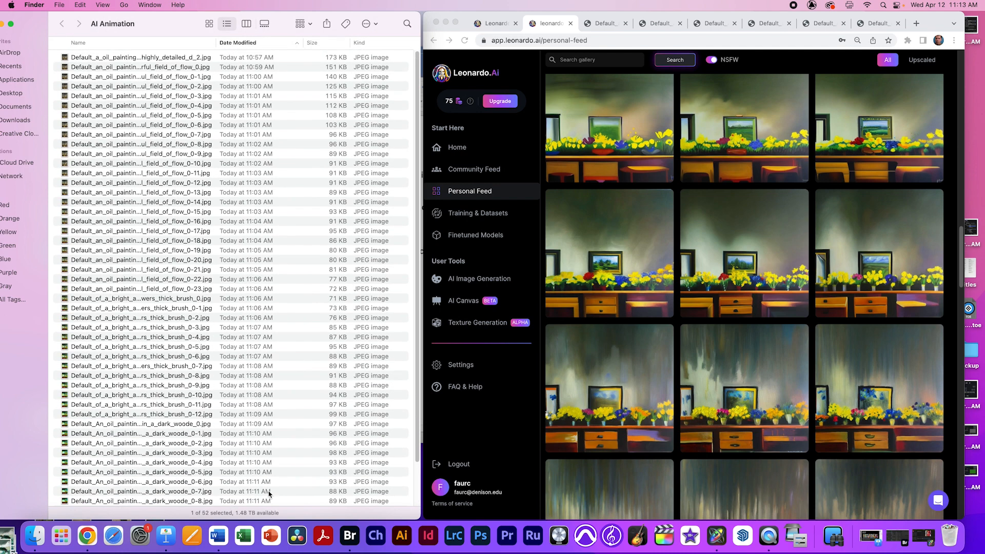
scroll(294, 494, down, 3)
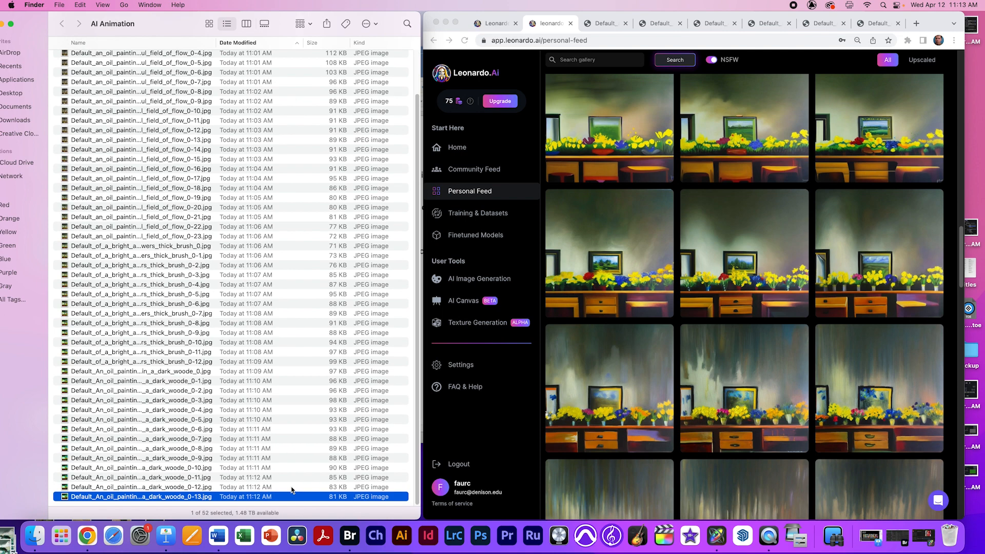
scroll(225, 274, up, 5)
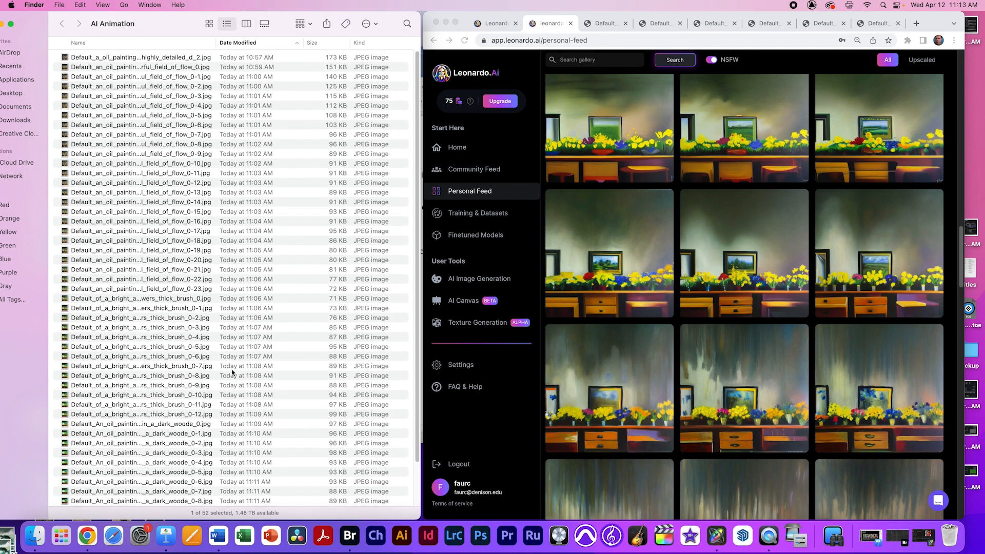
- Switch to Adobe Bridge, sort the Desktop items by creation date with the newest first, and open the AI Animation folder
click(356, 533)
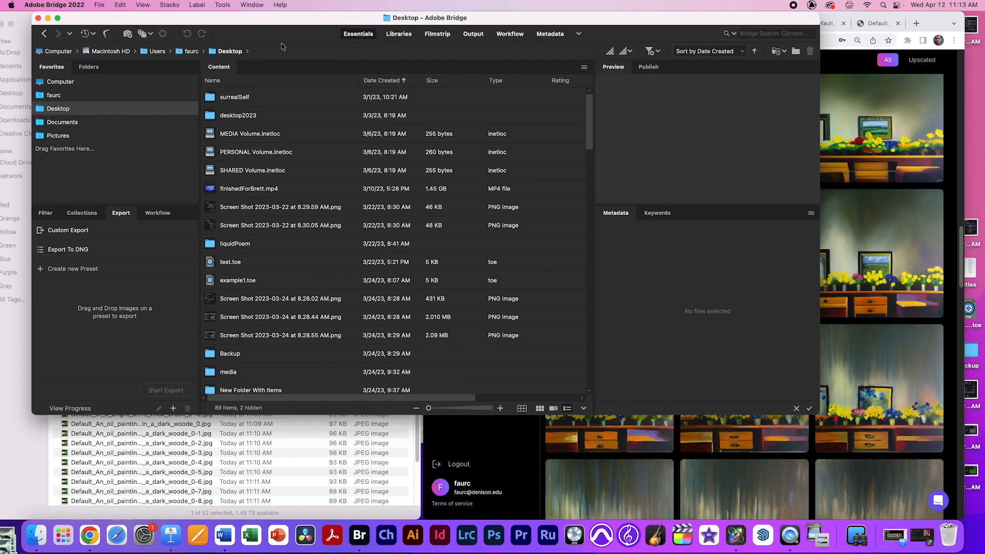
drag(135, 19, 326, 19)
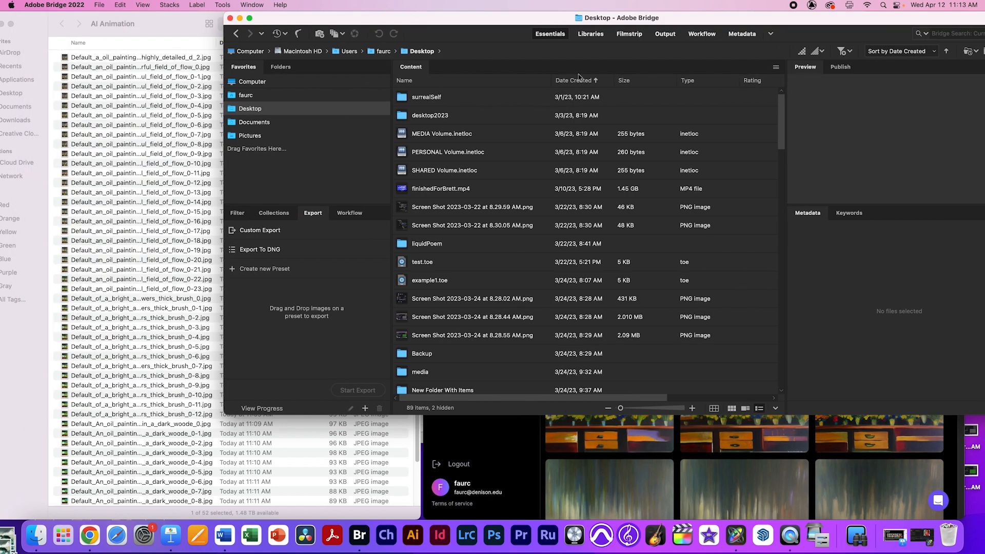
click(578, 81)
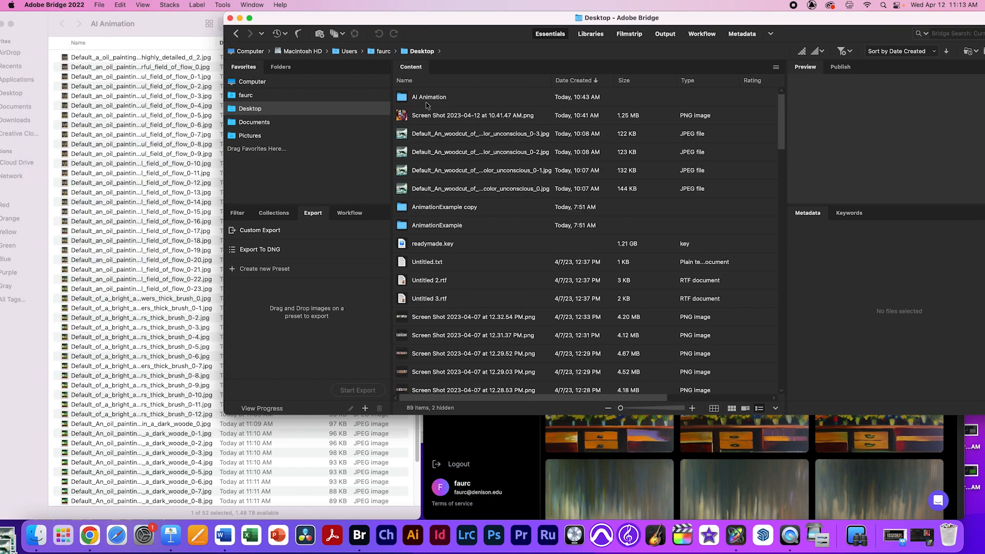
click(398, 101)
double_click(405, 100)
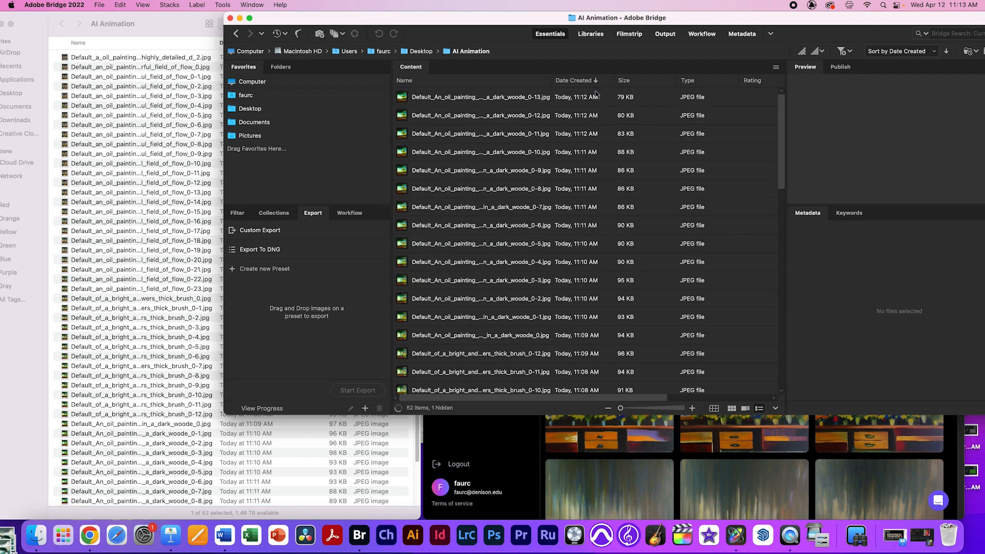
- Display the AI Animation images as thumbnails and return them to the list view
click(137, 4)
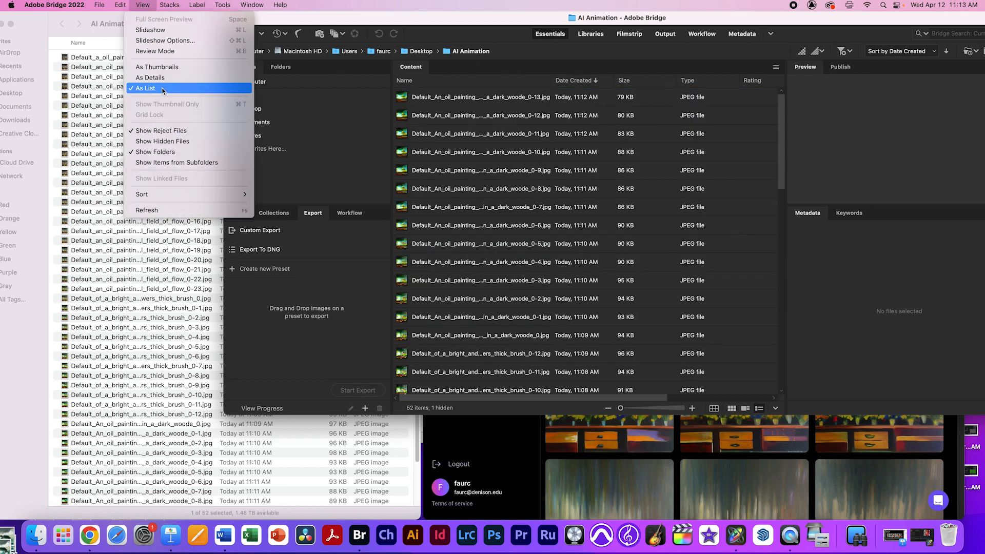
click(167, 71)
click(146, 5)
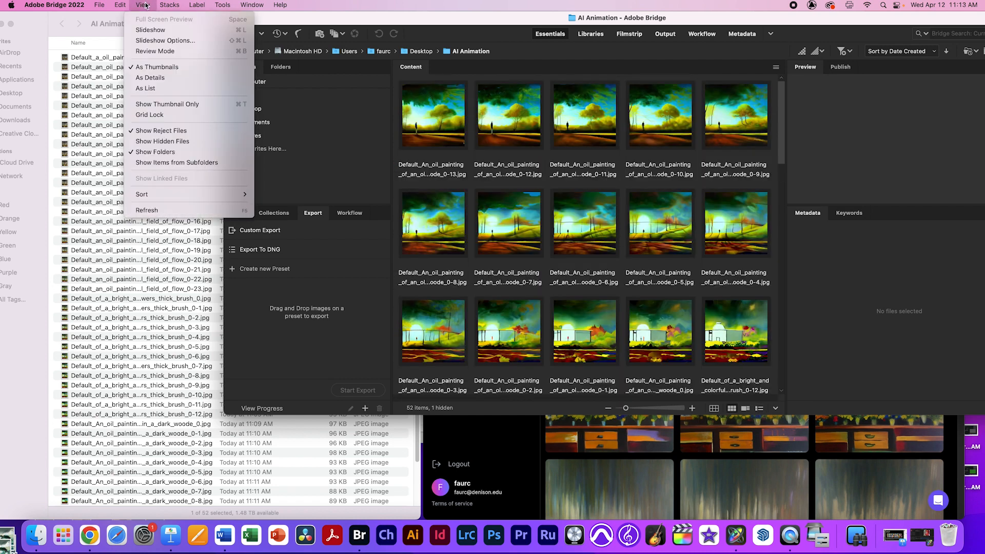
click(157, 89)
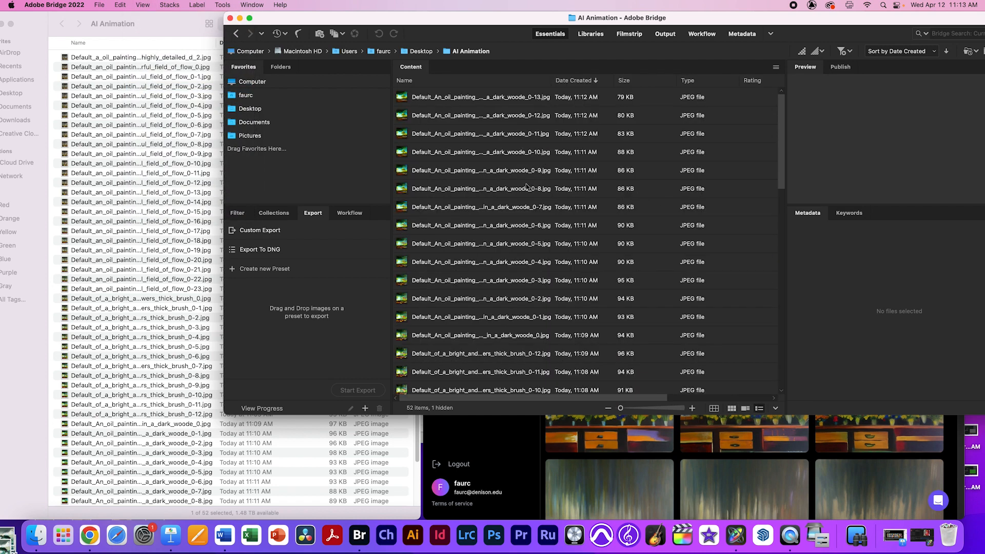
- Sort the AI Animation images by creation date with the oldest first and select the first dark city painting
click(580, 81)
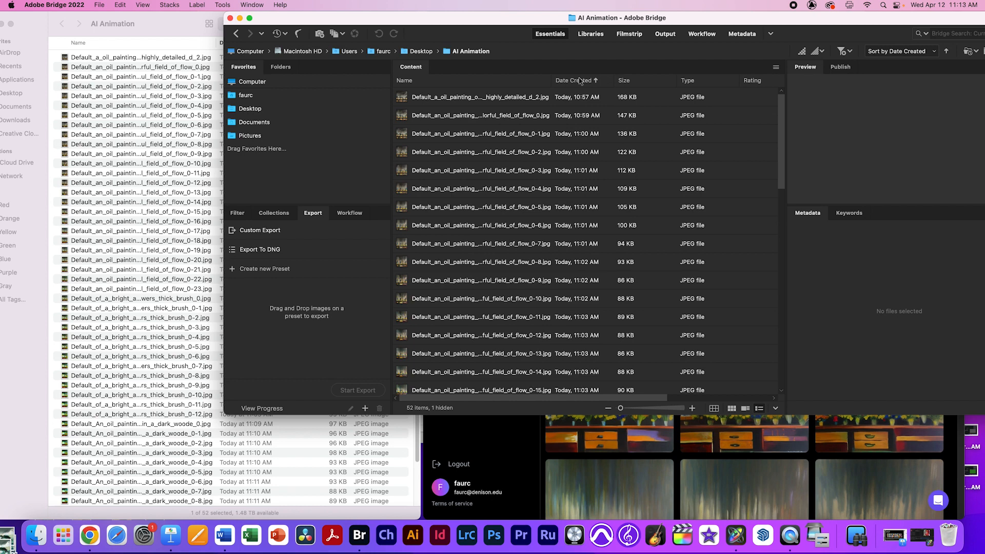
click(580, 80)
click(575, 82)
click(571, 102)
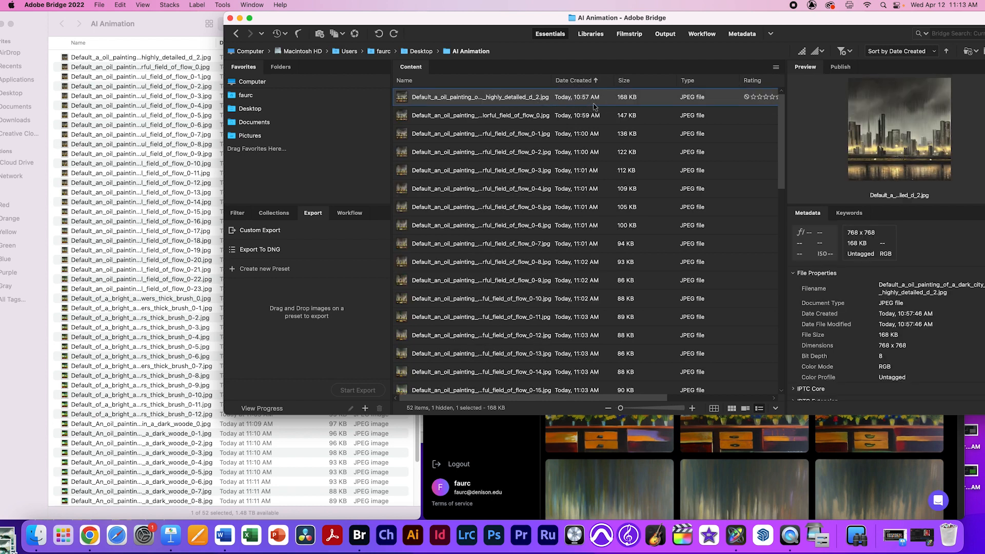
- Preview the first images in creation order, return to the first one, and examine the file order down to the end of the list
key(Down)
key(Down)
key(Down)
key(Down)
key(Down)
key(Down)
key(Down)
key(Down)
key(Down)
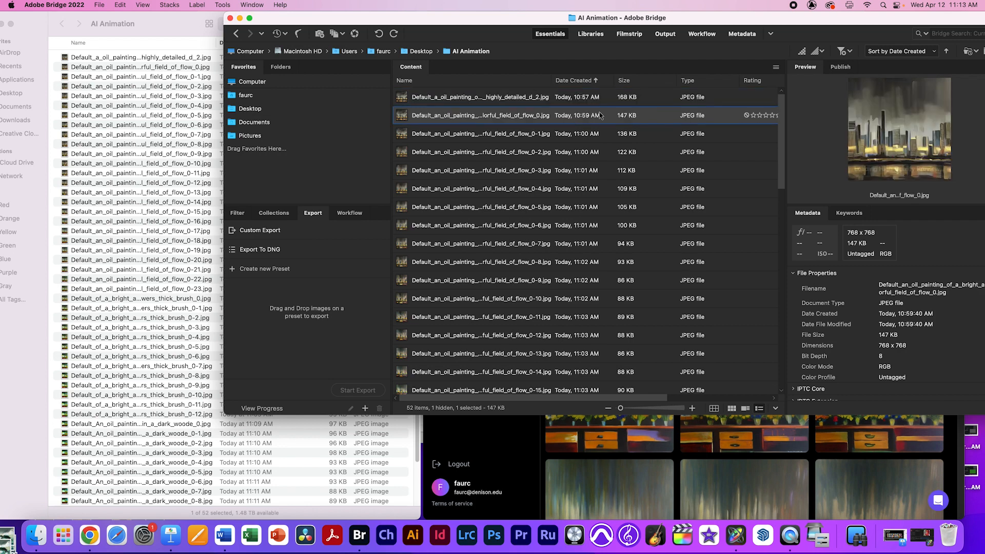
key(Down)
key(Down)
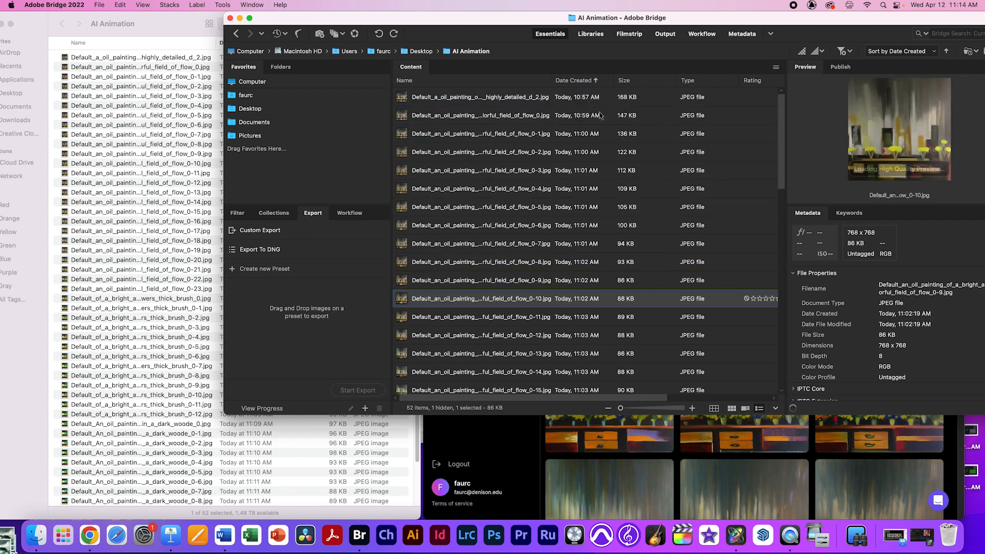
key(Up)
key(Up)
key(Up)
key(Up)
key(Up)
key(Up)
key(Up)
key(Up)
key(Up)
key(Up)
key(Up)
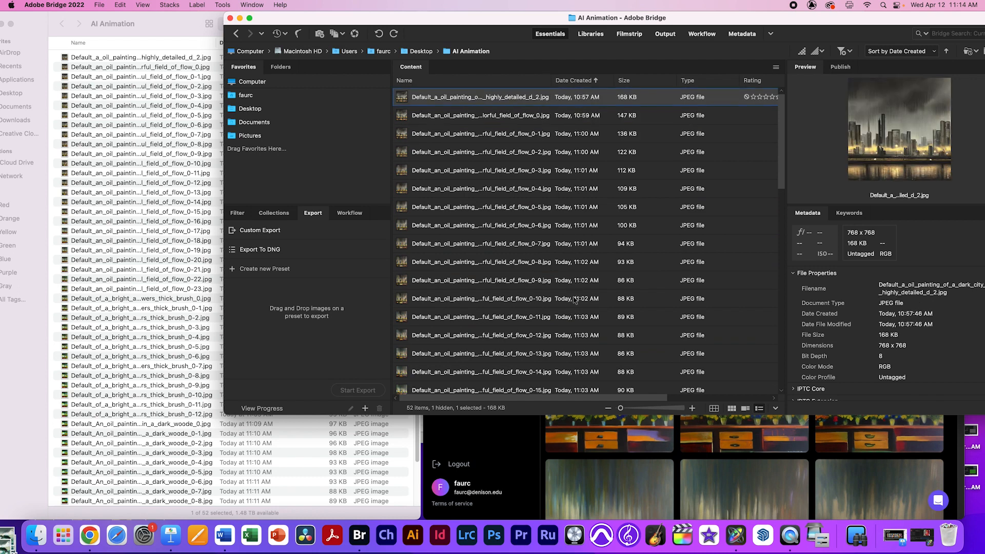
scroll(564, 329, down, 10)
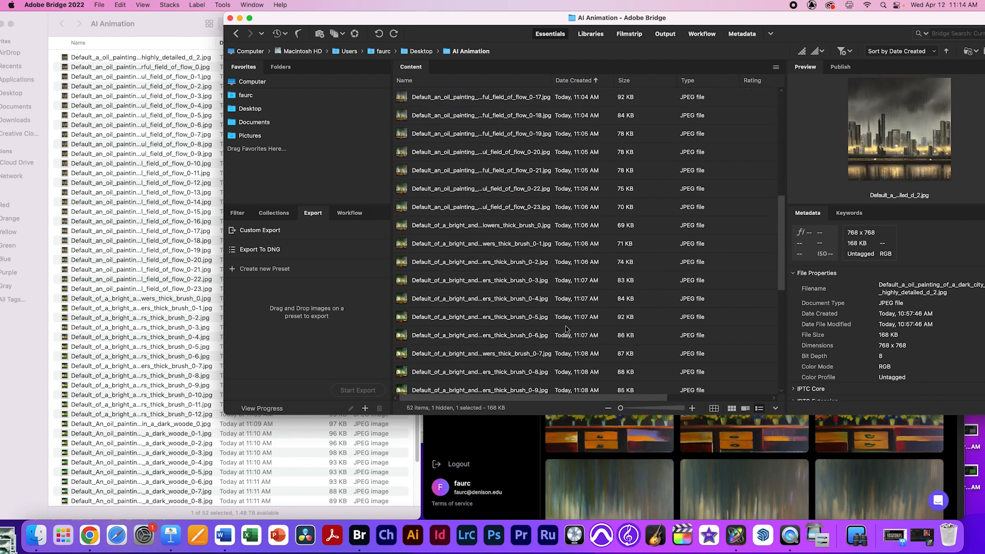
scroll(541, 393, right, 5)
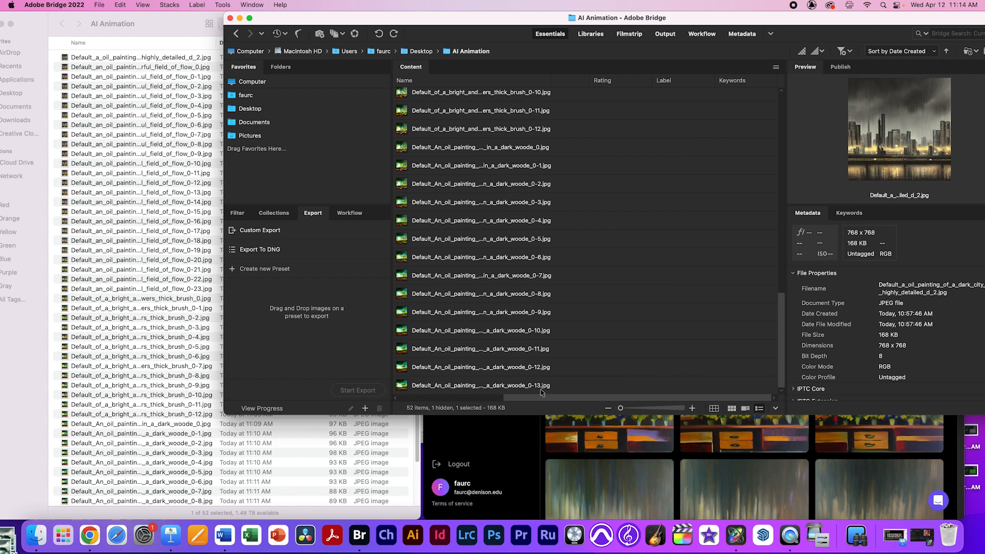
- Select all images in the folder and set up a batch rename with AIAnimation_ as the filename text
key(super+a)
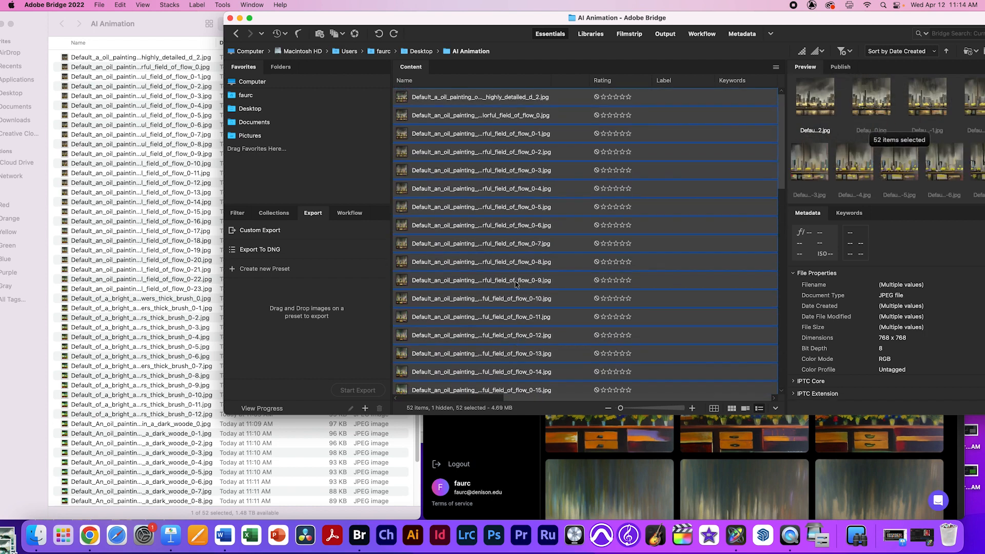
click(224, 4)
click(257, 19)
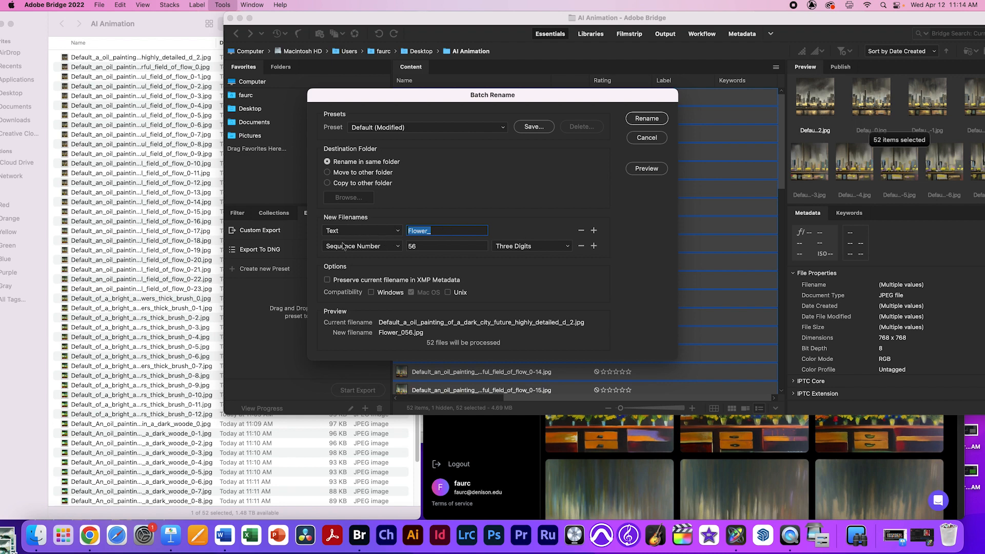
click(426, 232)
drag(427, 232, 398, 237)
text(AI_)
text(Animation_)
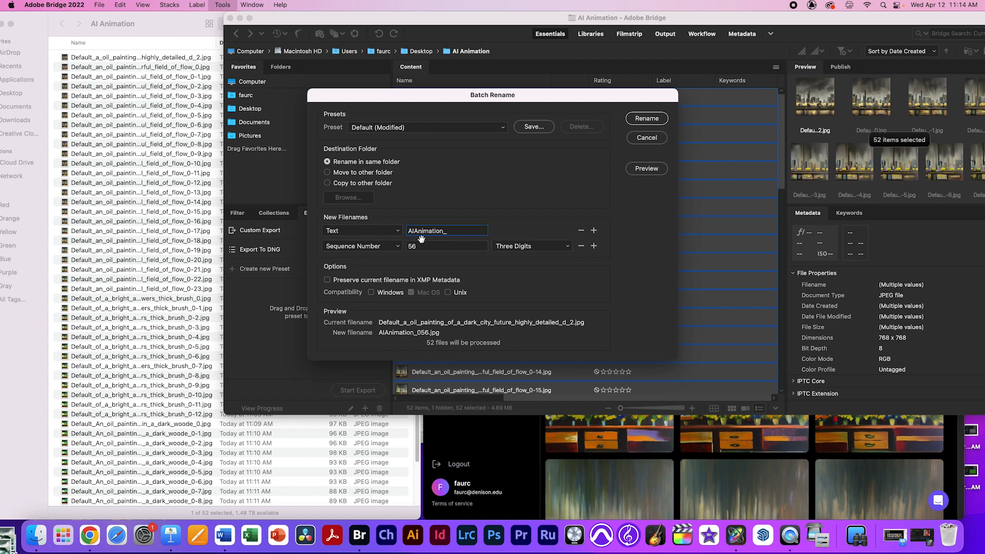
click(362, 248)
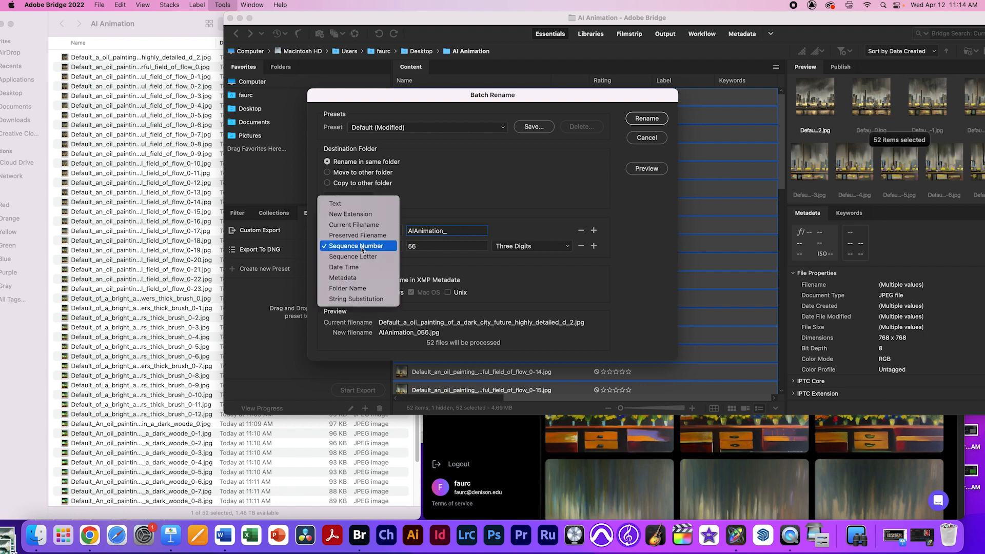
click(362, 248)
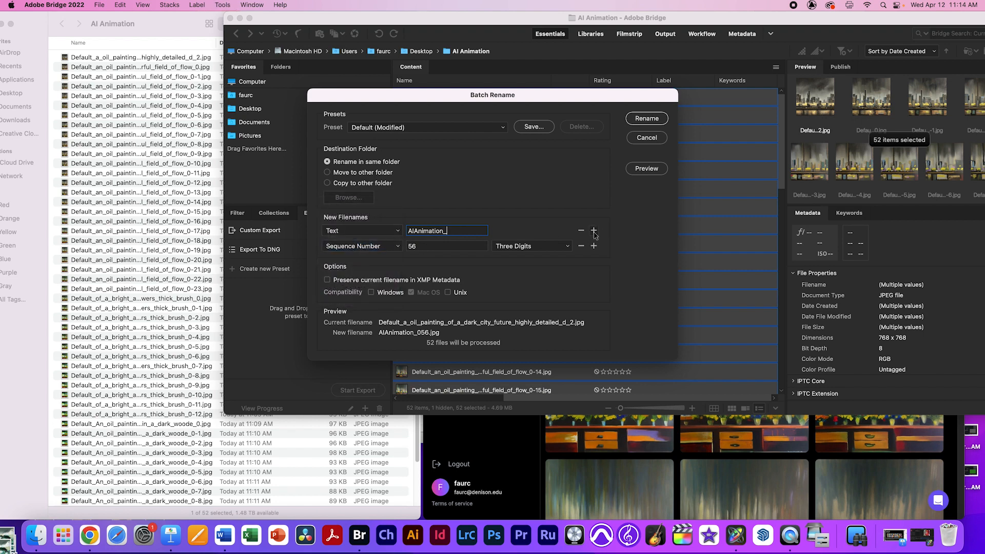
click(595, 247)
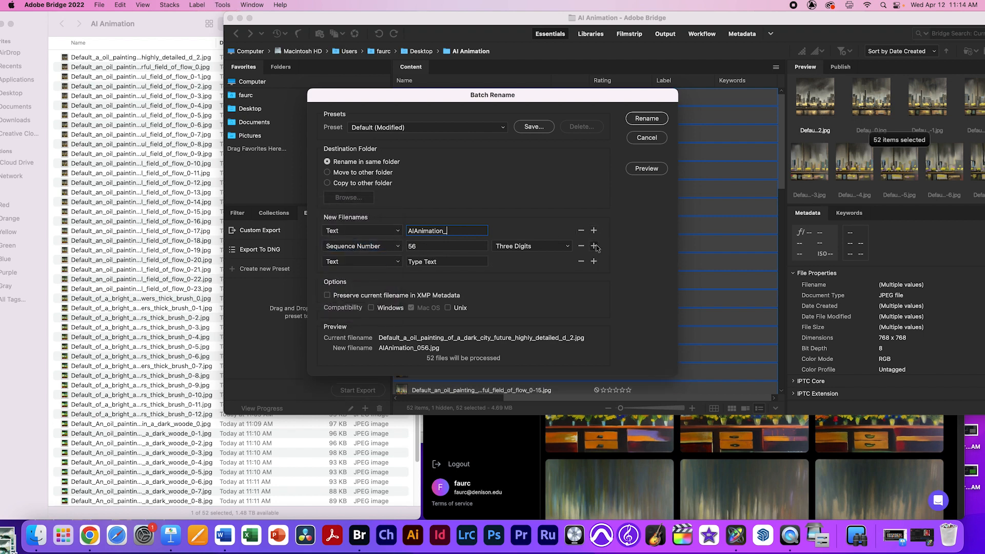
click(582, 262)
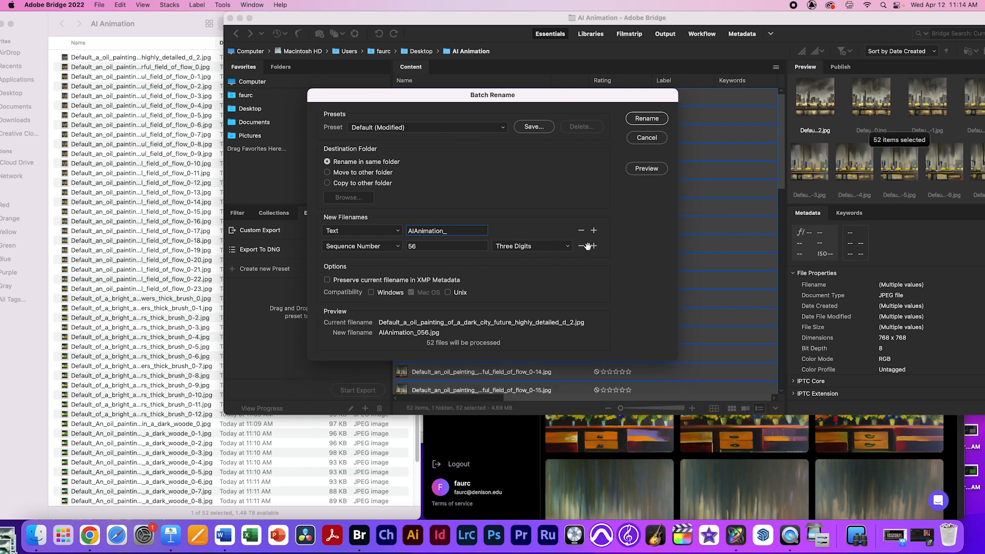
- Batch rename the images with a three-digit sequence number starting at 001, and select the first renamed image
click(424, 247)
text(001)
click(530, 248)
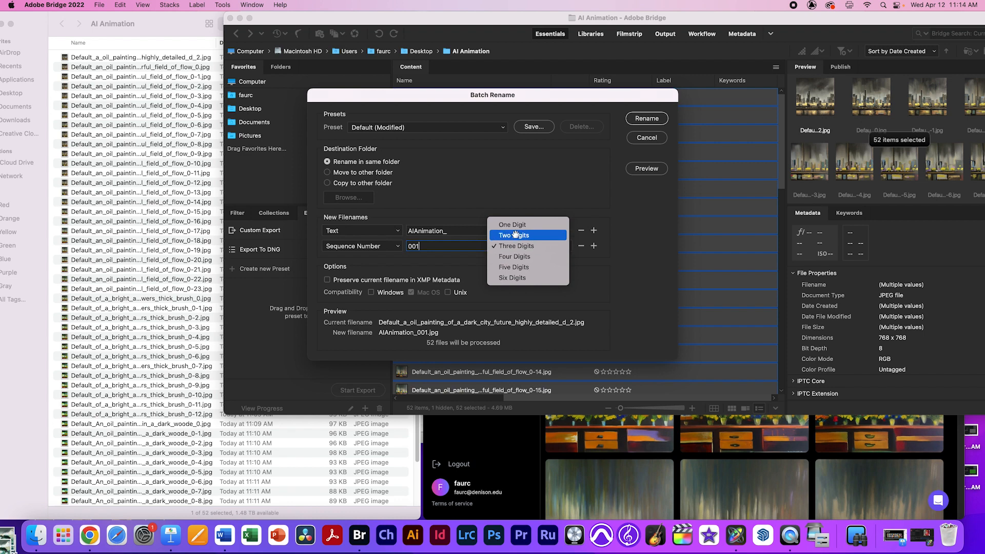
click(442, 265)
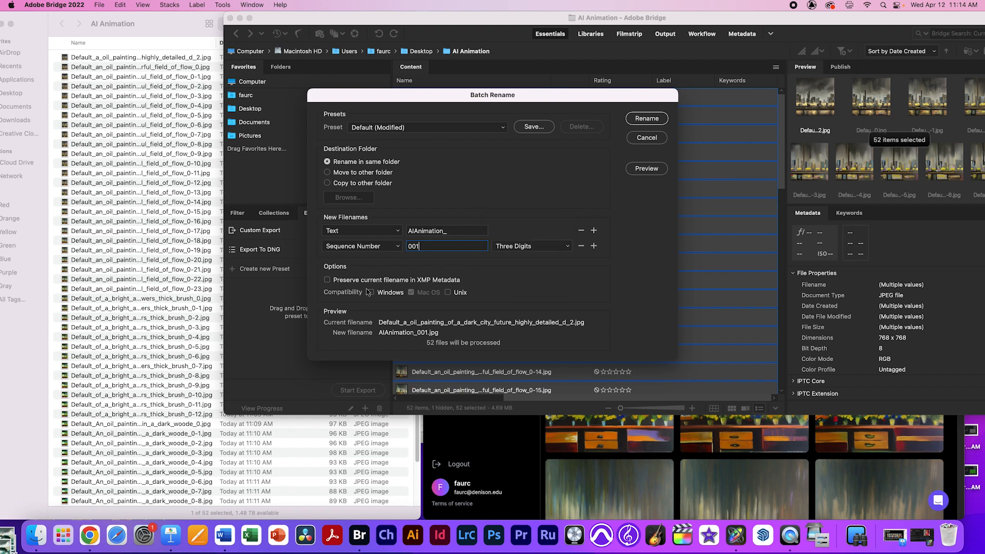
click(647, 120)
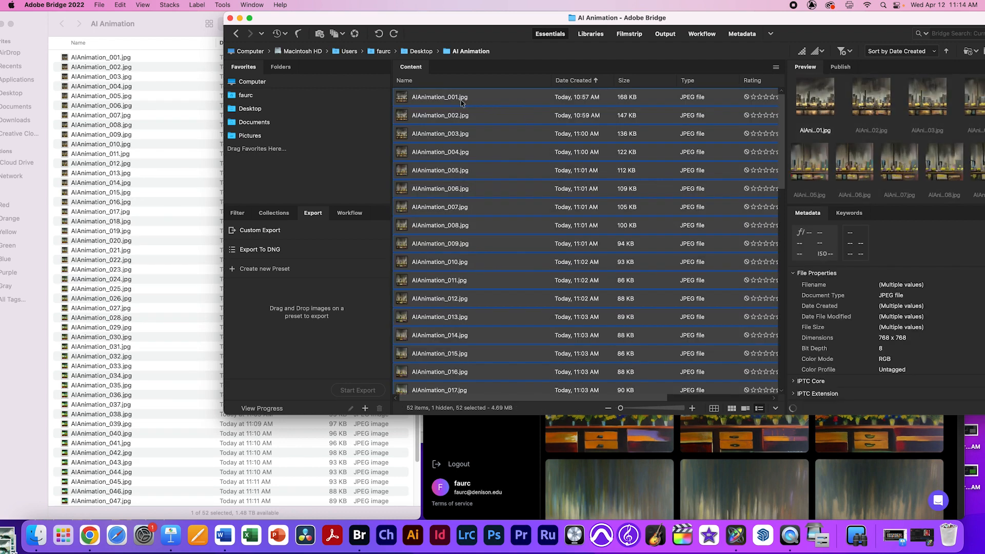
click(431, 101)
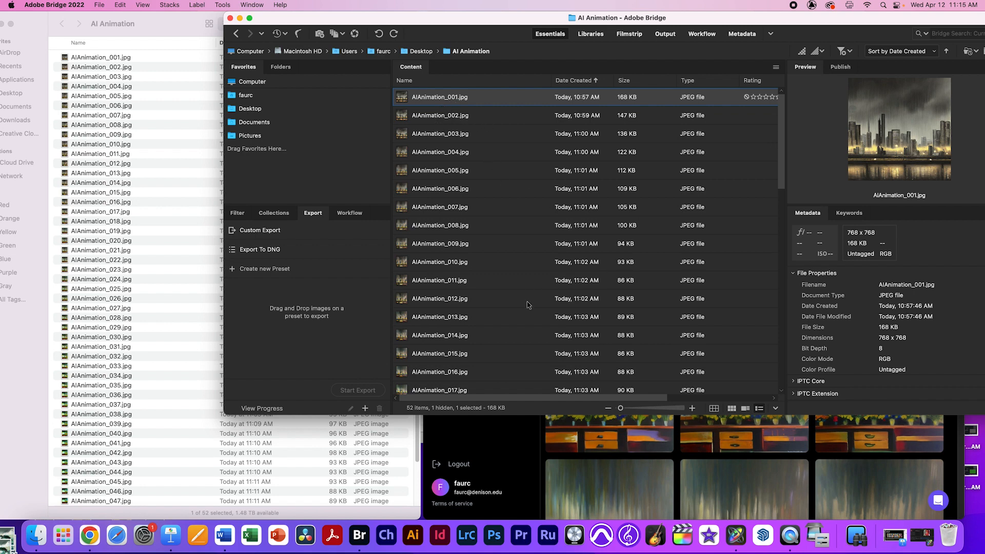
- Switch to Motion and start a new project
key(super+Tab)
key(Tab)
key(Tab)
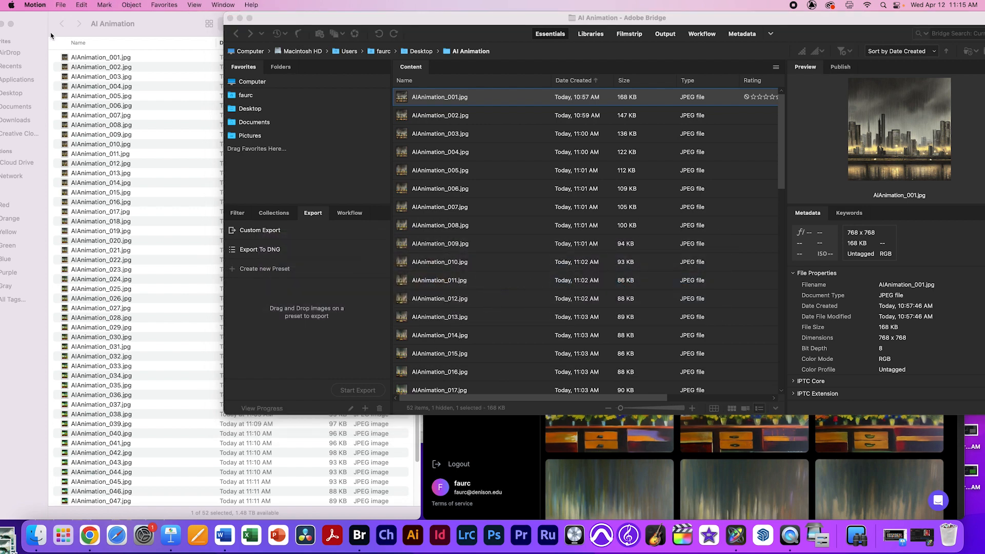
click(61, 5)
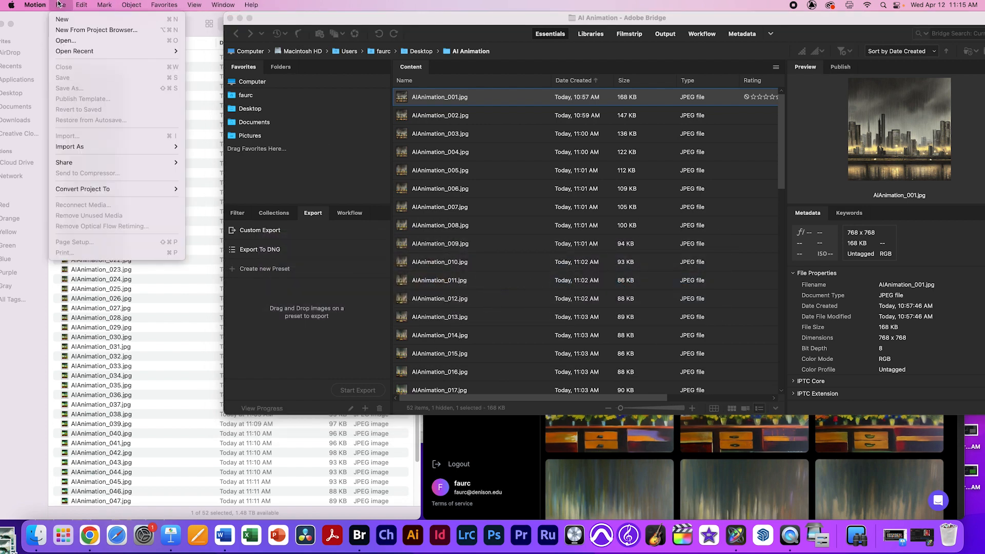
click(64, 19)
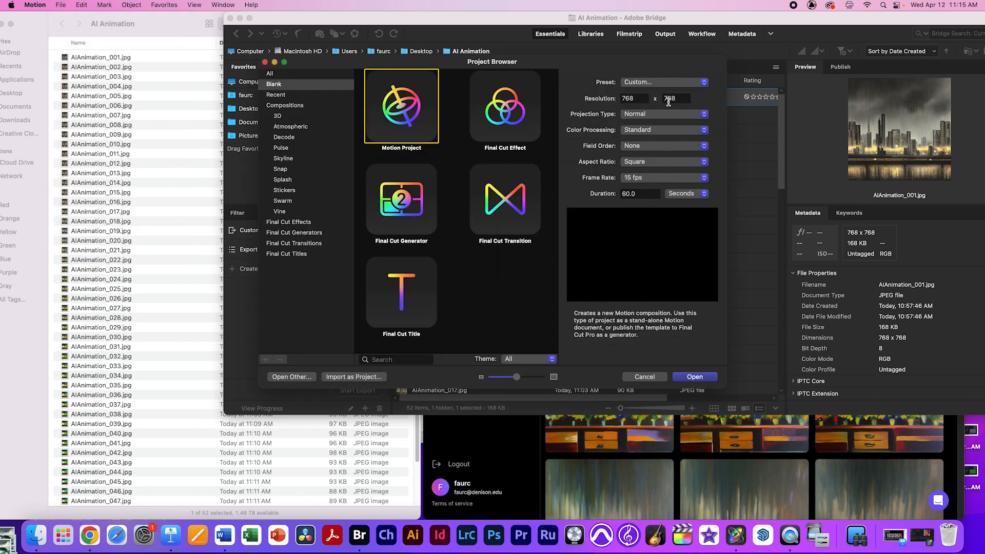
- Create a blank Motion project at 768 x 768 resolution, 15 fps and 60 seconds duration
click(637, 97)
key(Tab)
click(650, 177)
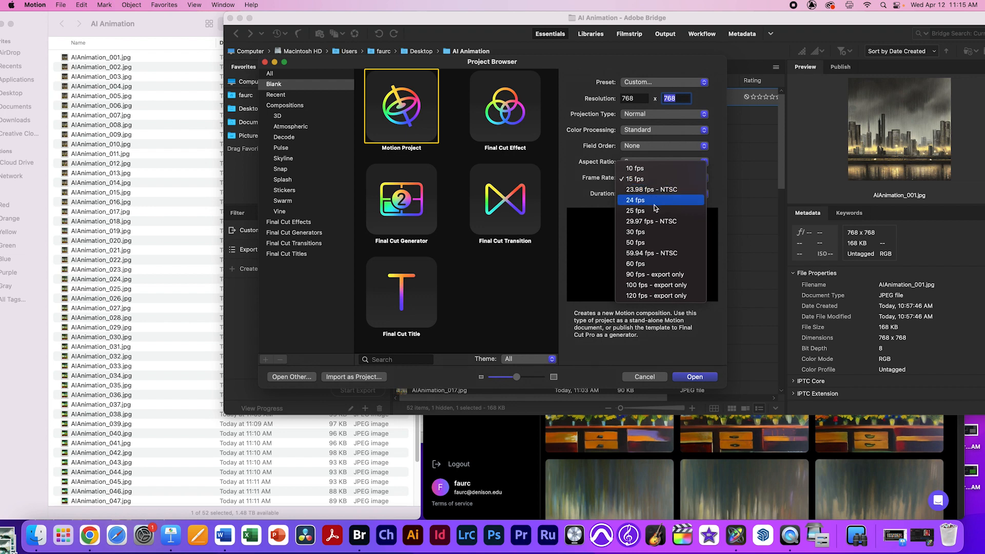
click(638, 180)
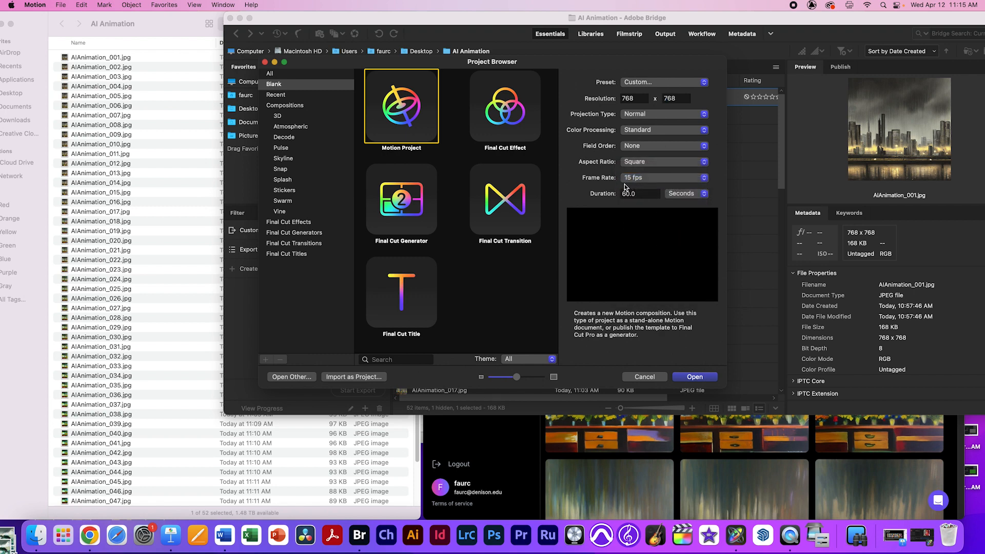
click(641, 197)
click(709, 377)
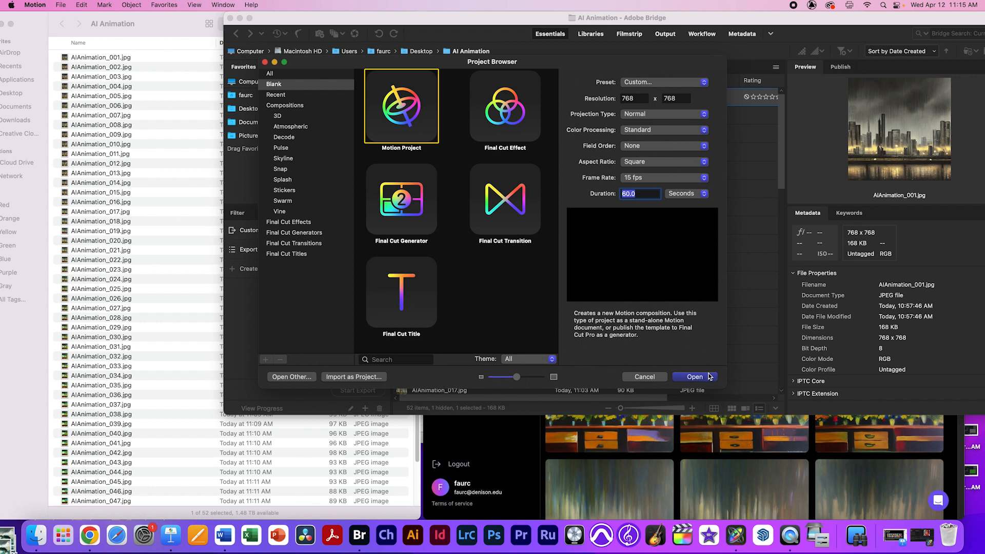
- Import the Desktop's AI Animation files, sorted by name and starting with AIAnimation_001.jpg, as an image sequence
click(150, 33)
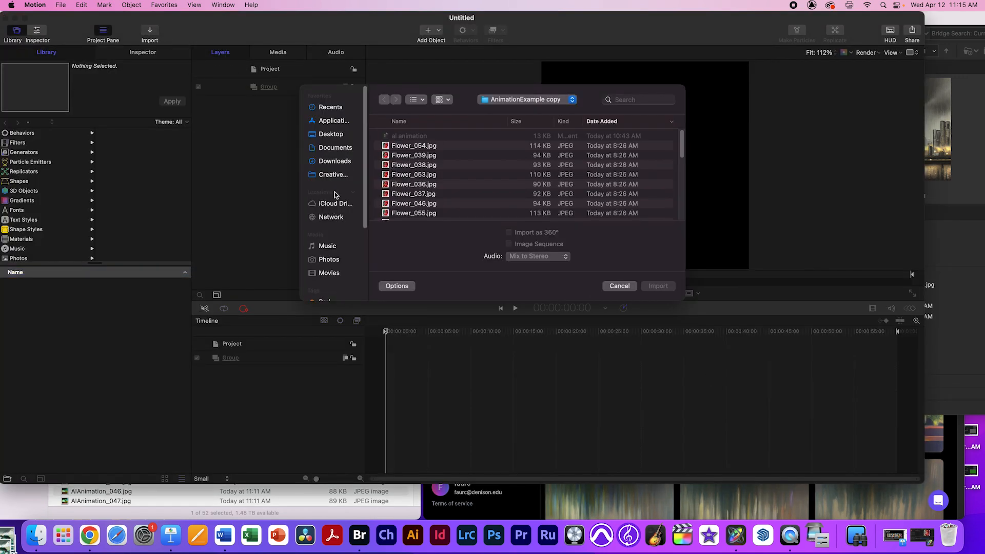
click(332, 137)
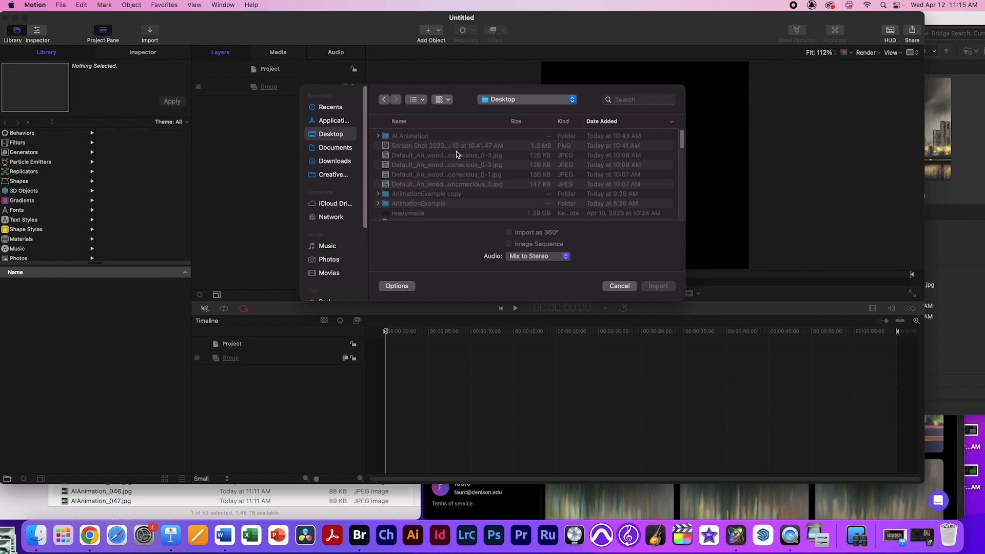
double_click(407, 136)
click(485, 122)
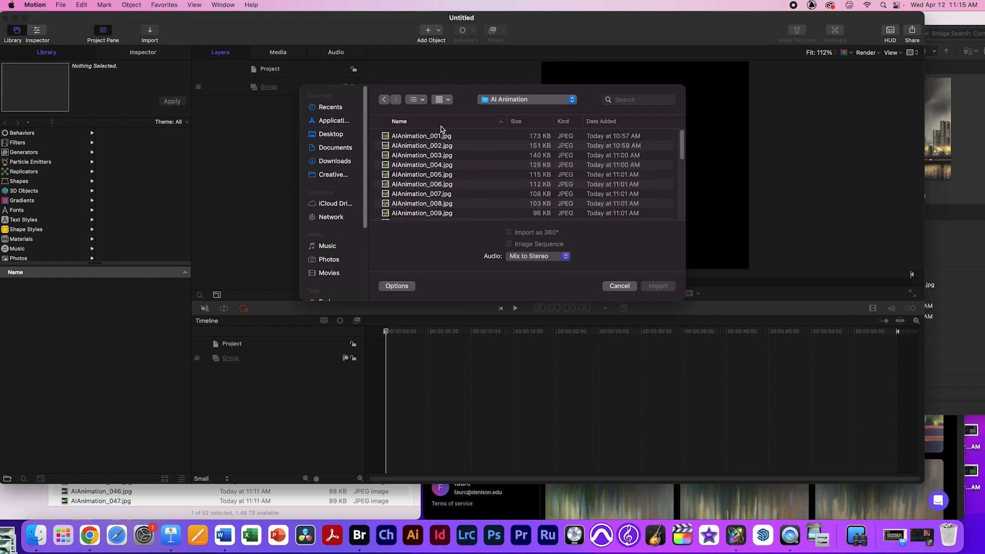
click(432, 137)
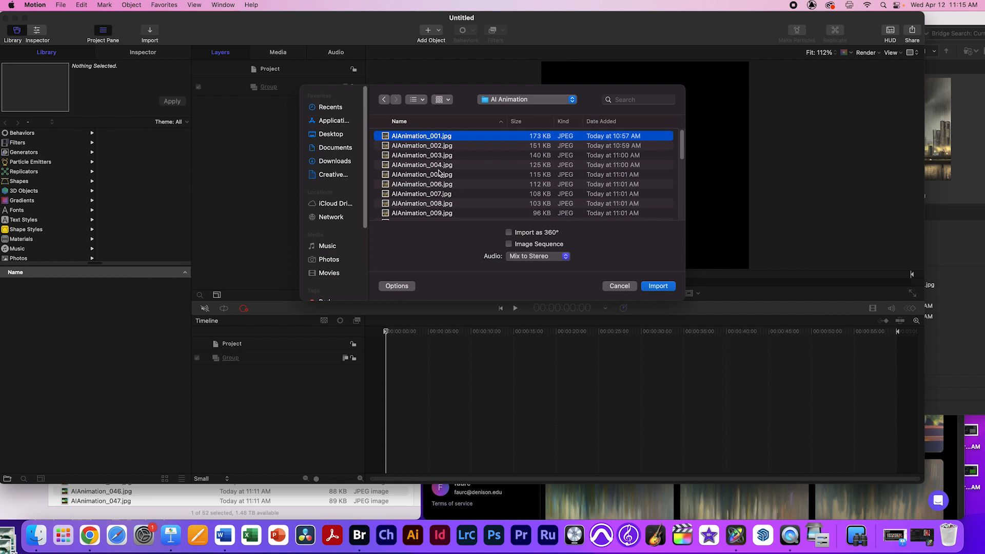
scroll(439, 212, down, 3)
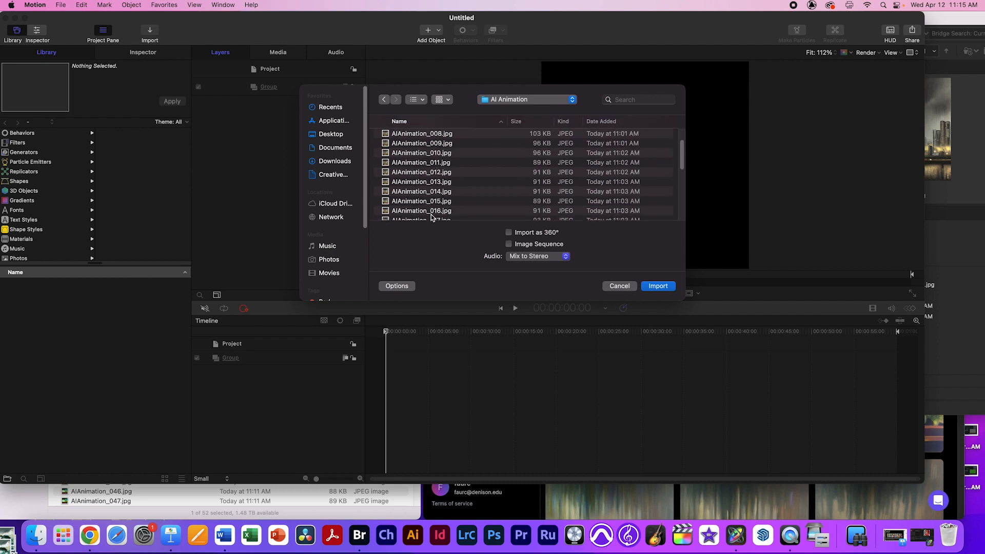
scroll(436, 219, down, 10)
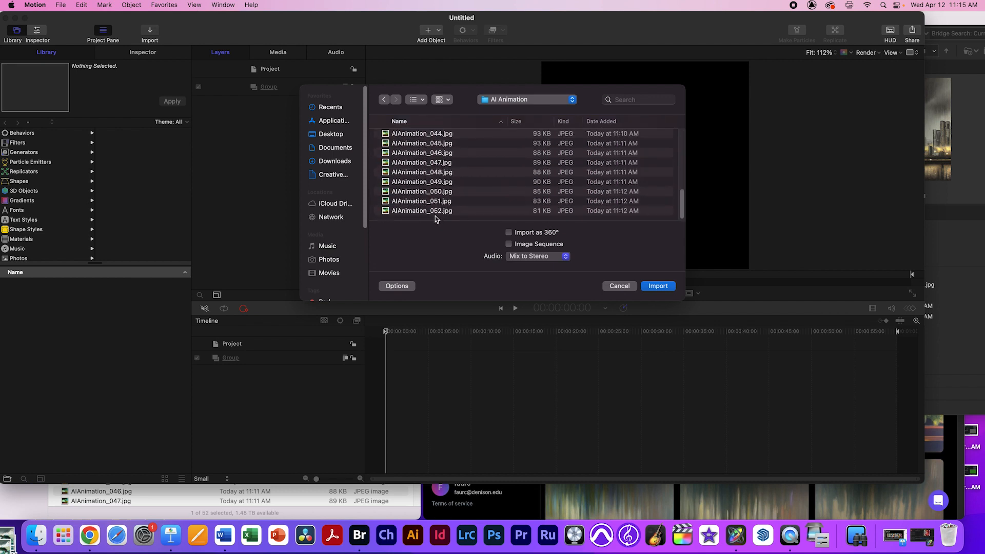
click(509, 244)
click(656, 288)
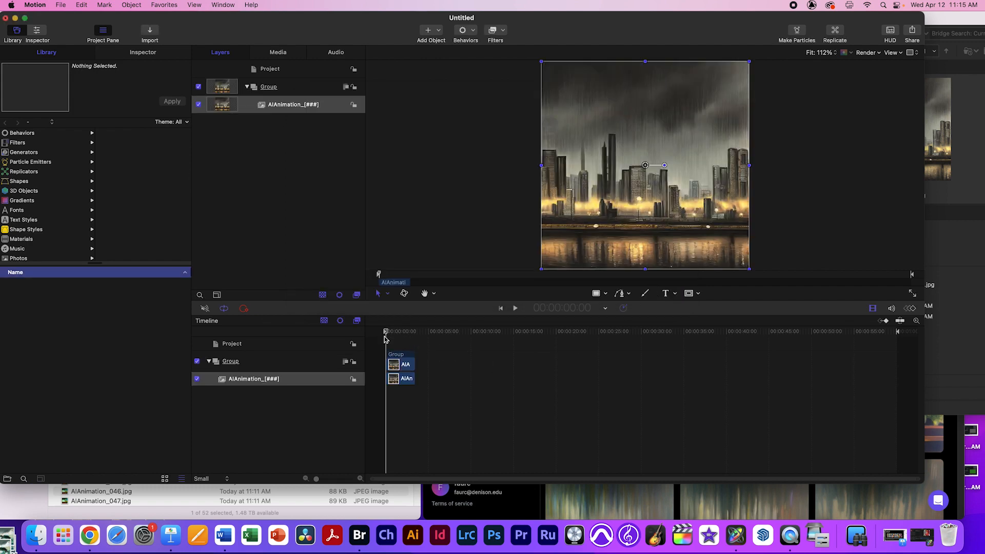
- Play the imported image sequence through and return the playhead to the start
key(space)
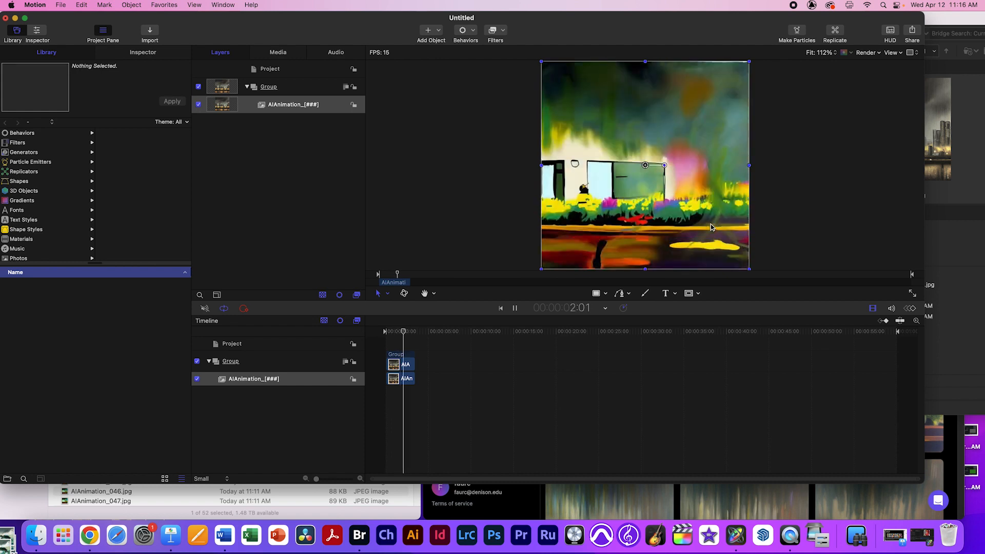
key(space)
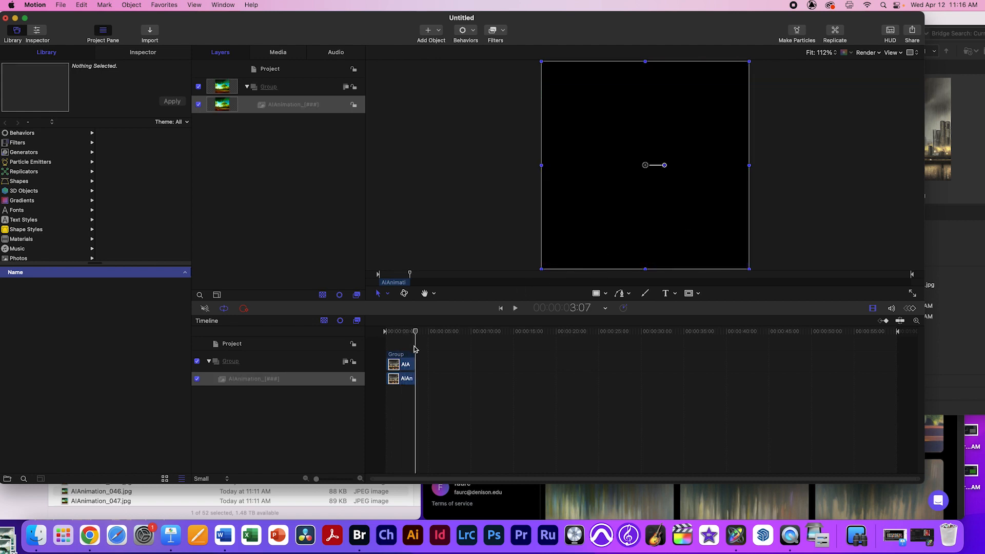
key(Home)
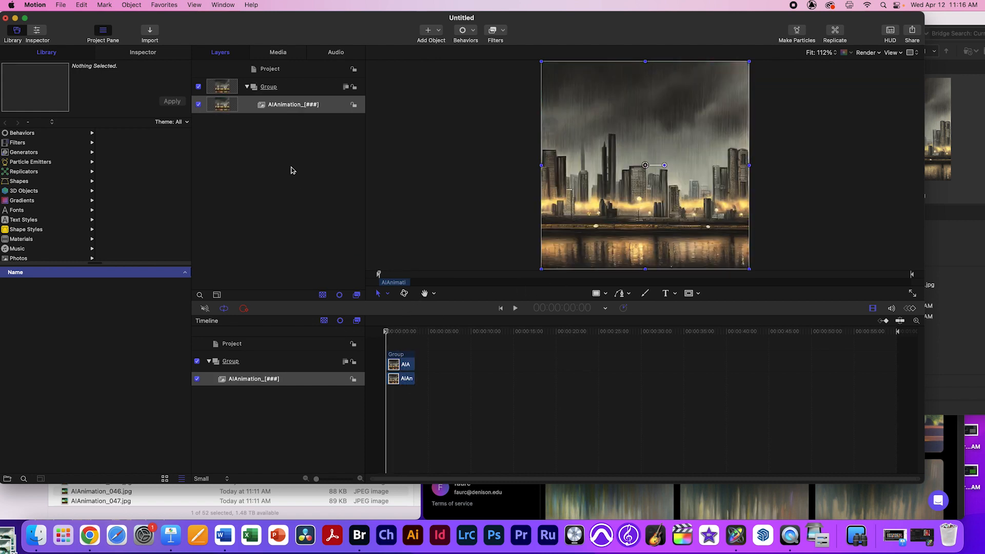
- Set the image sequence's end condition to Ping-Pong with an end duration of 884, and play back the extended clip
click(303, 106)
click(138, 54)
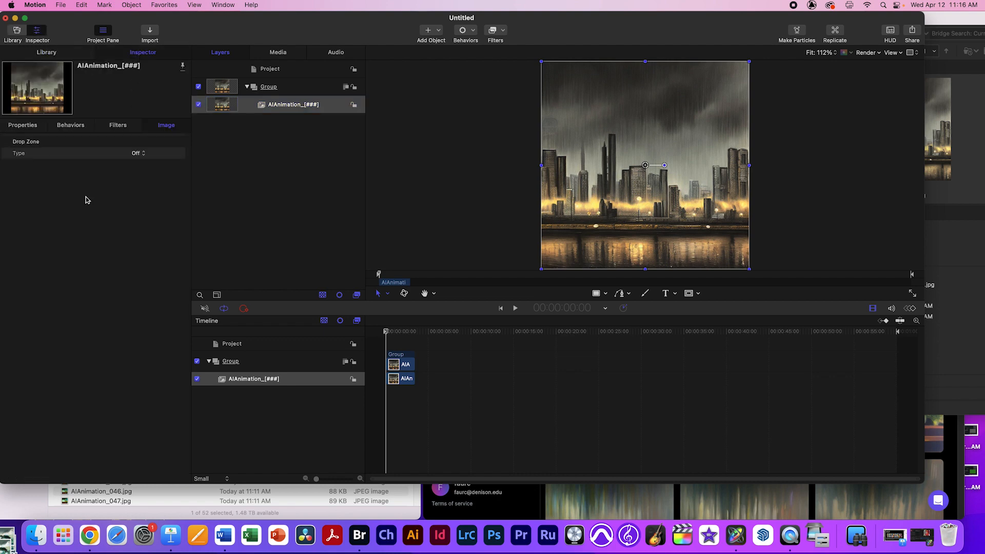
click(29, 130)
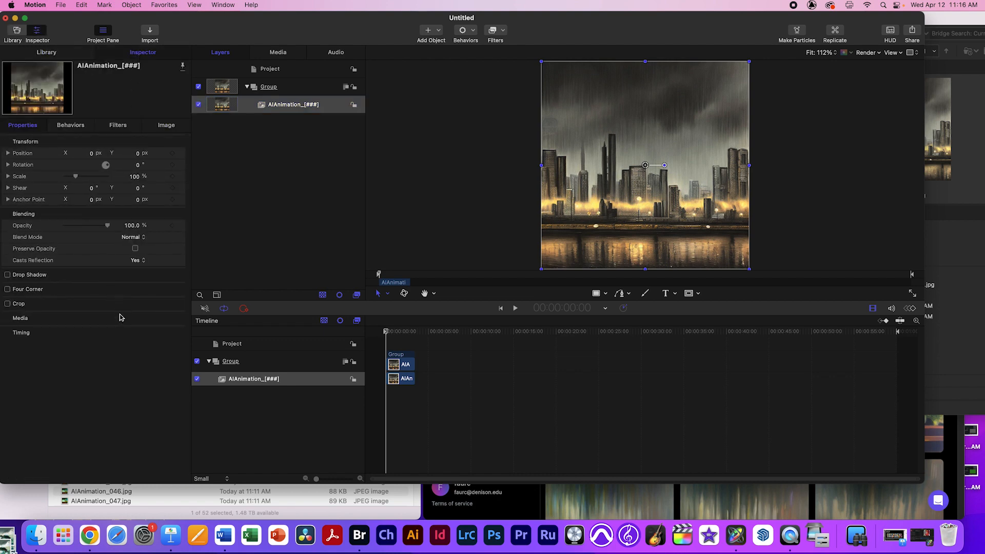
click(169, 333)
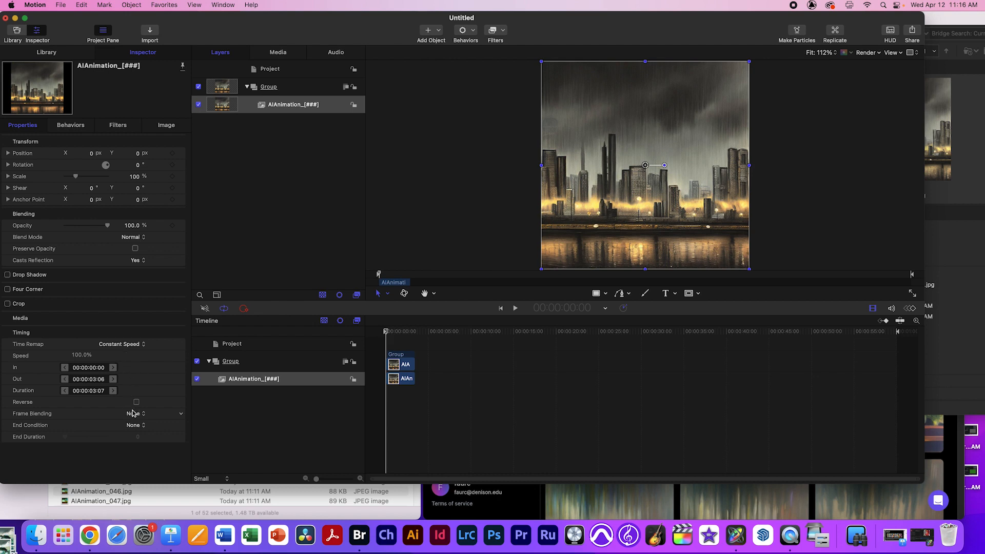
click(133, 426)
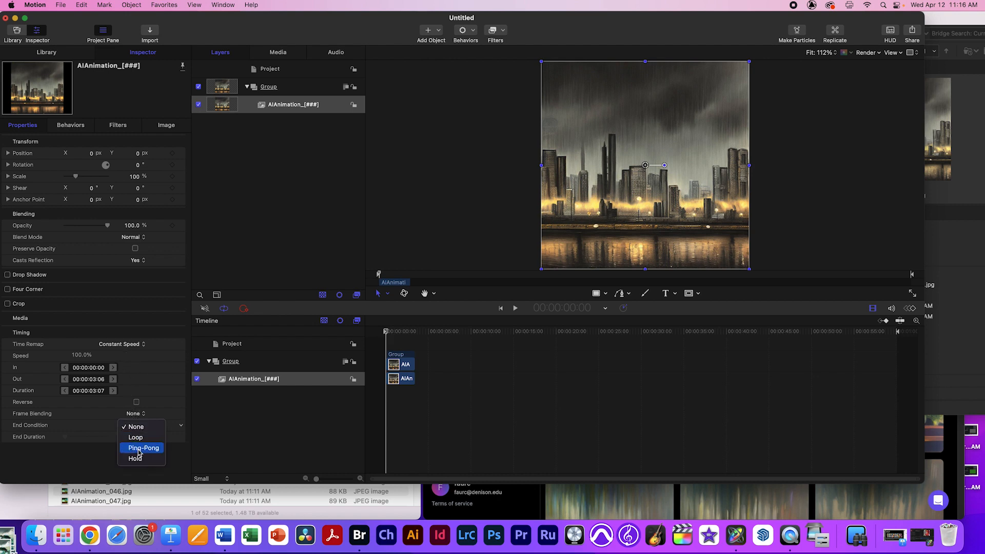
click(139, 452)
drag(77, 437, 411, 421)
key(space)
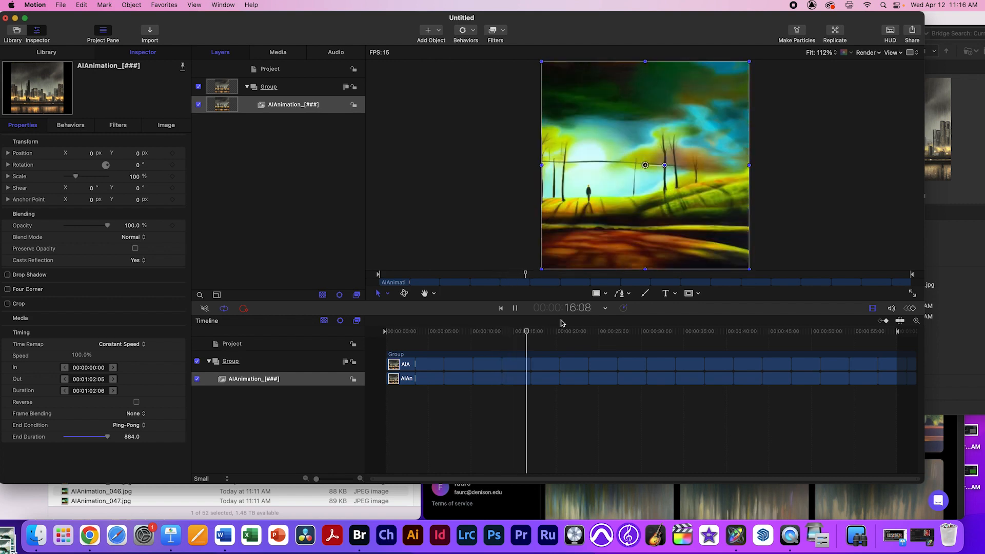
key(space)
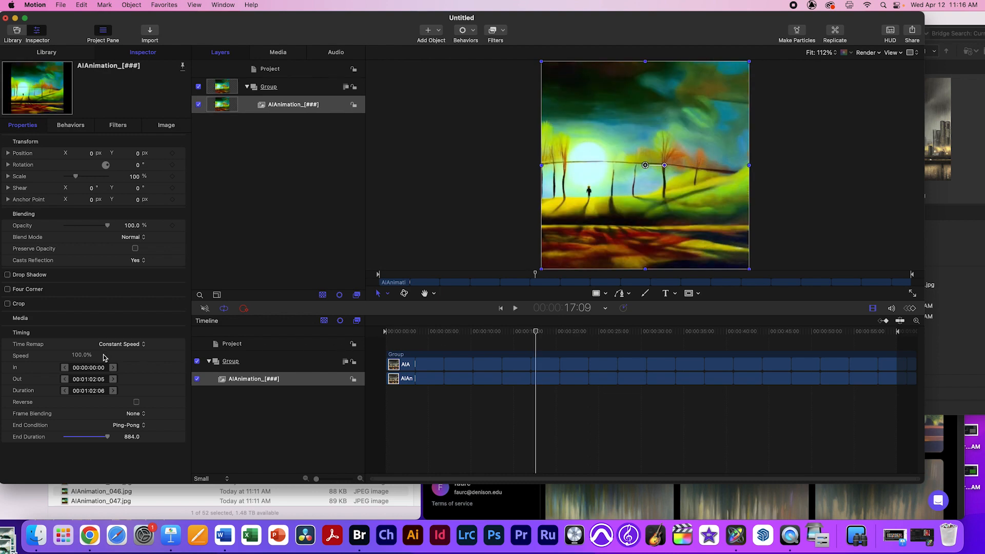
- Slow the image sequence to a constant speed of 25% and play parts of it to check the pacing
click(82, 357)
text(25)
key(Return)
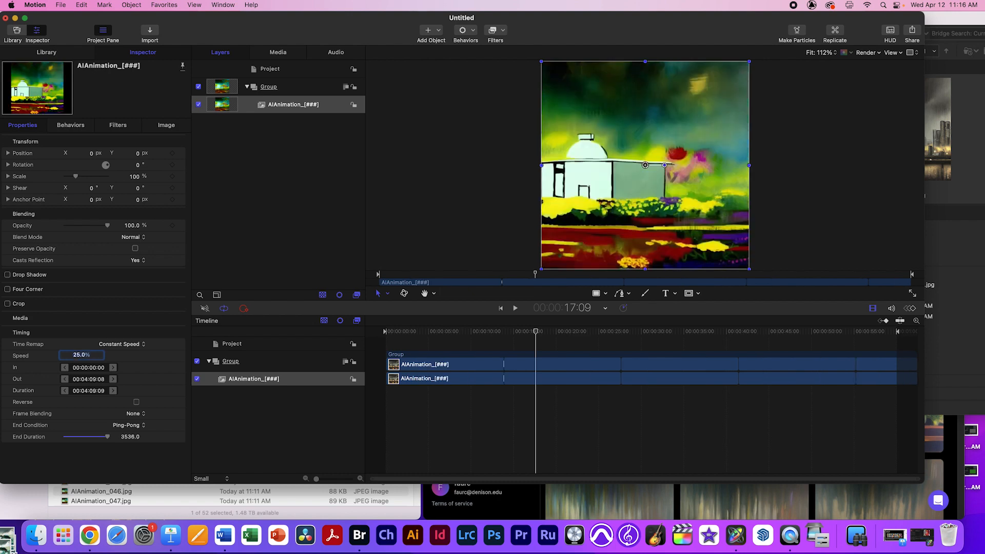
key(space)
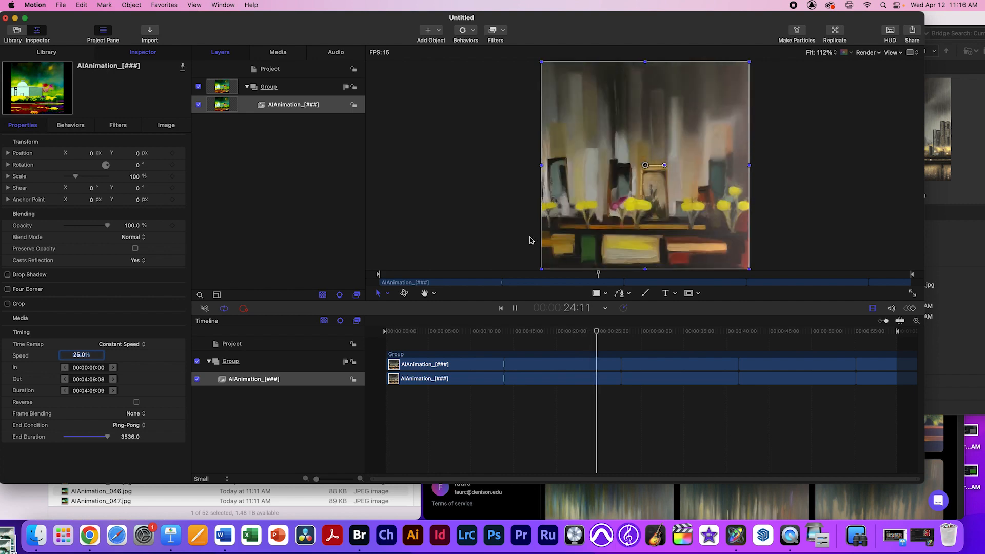
key(space)
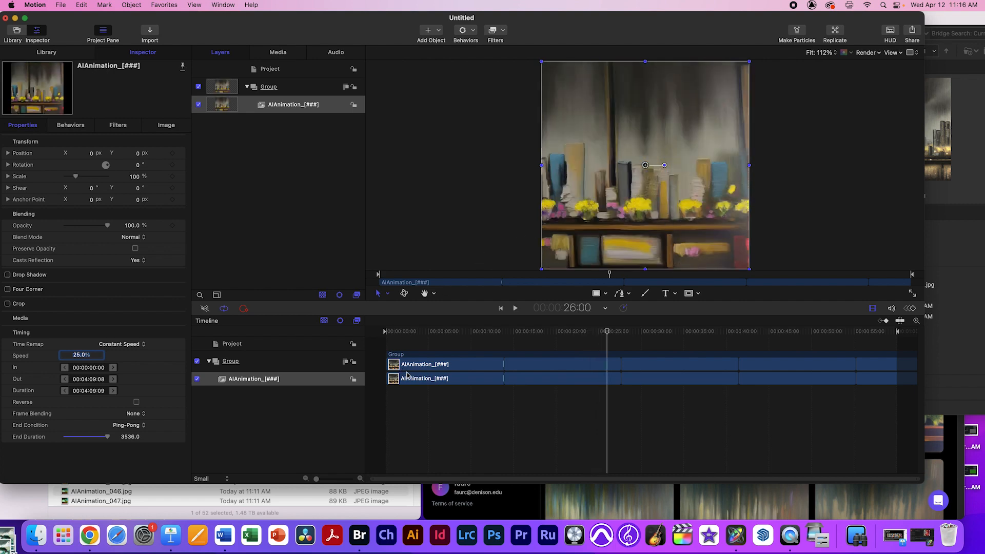
click(431, 333)
key(space)
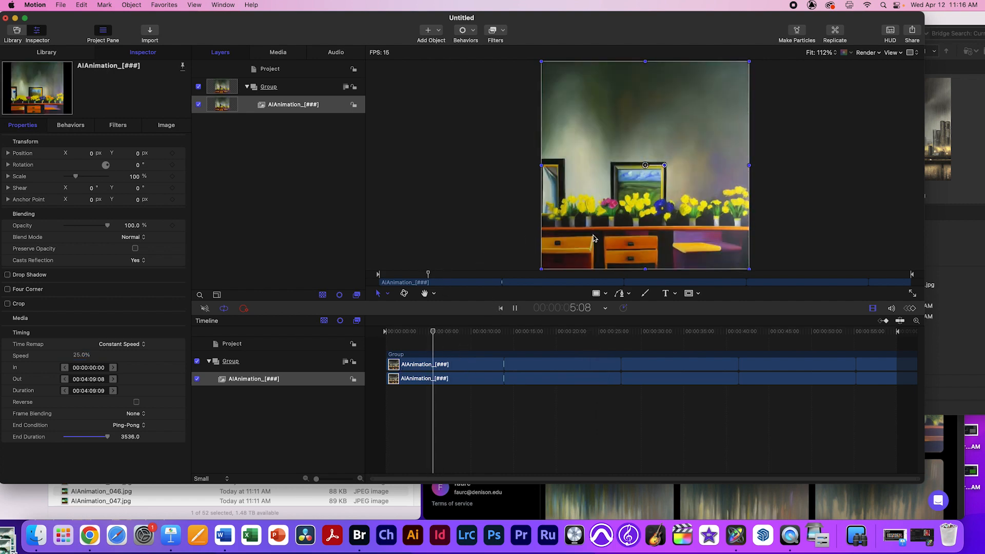
key(space)
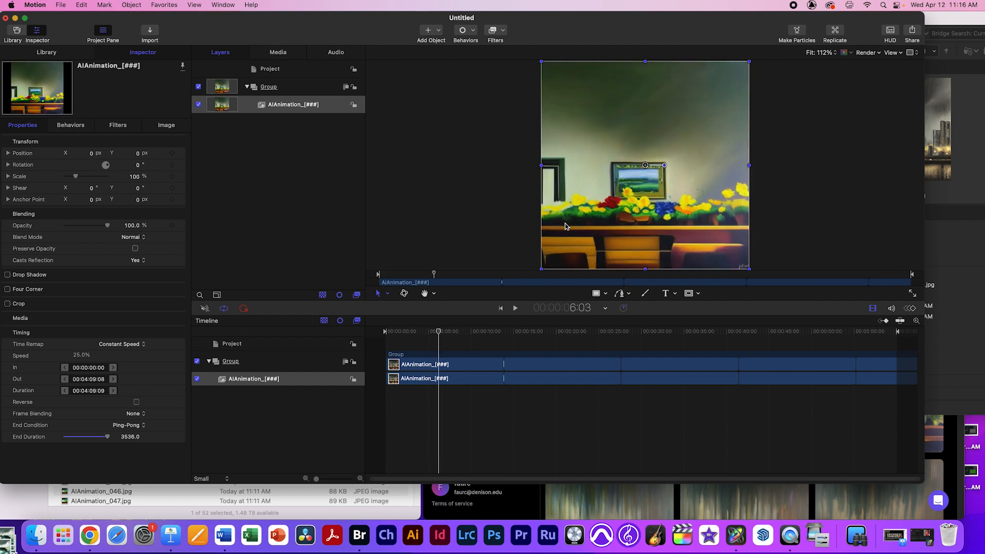
- Set the image sequence's frame blending to Optical Flow and preview the transitions between images
click(131, 414)
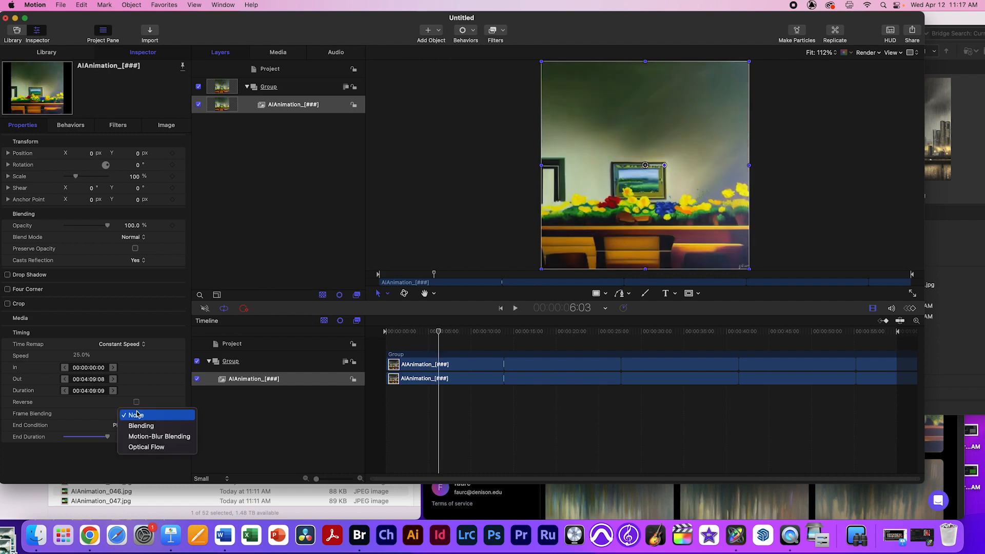
click(154, 448)
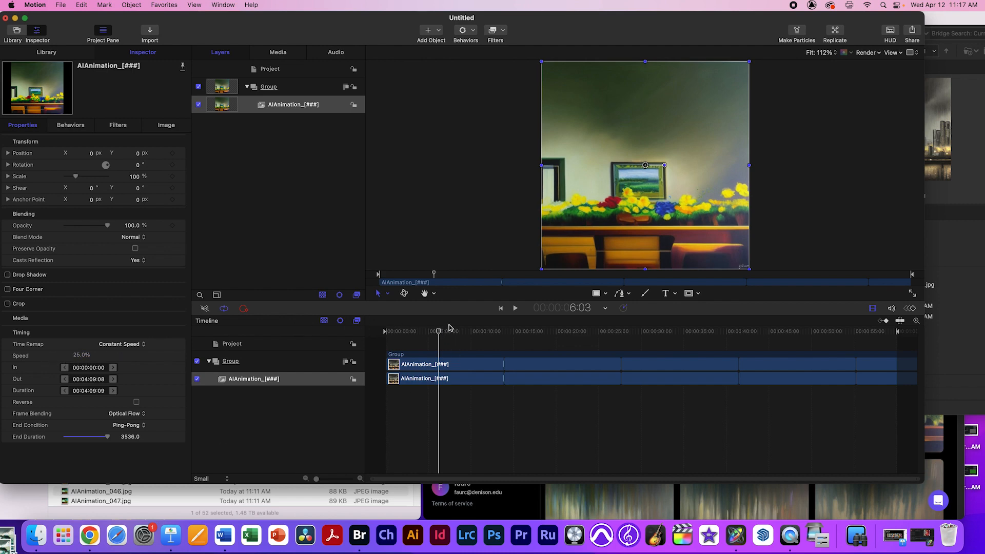
drag(434, 331, 426, 333)
key(space)
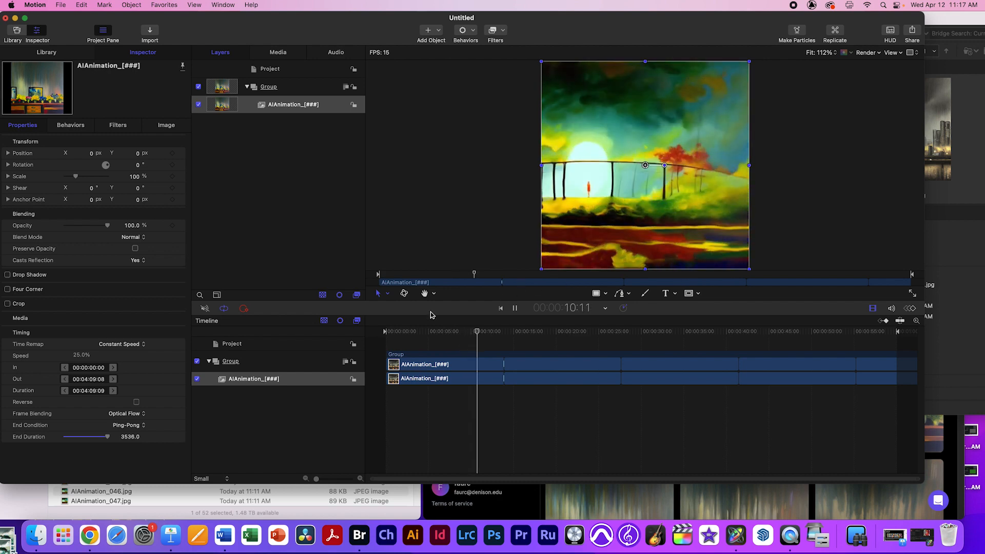
key(space)
- Export the project as a movie, reviewing the export settings and render options before choosing where to save it
click(909, 32)
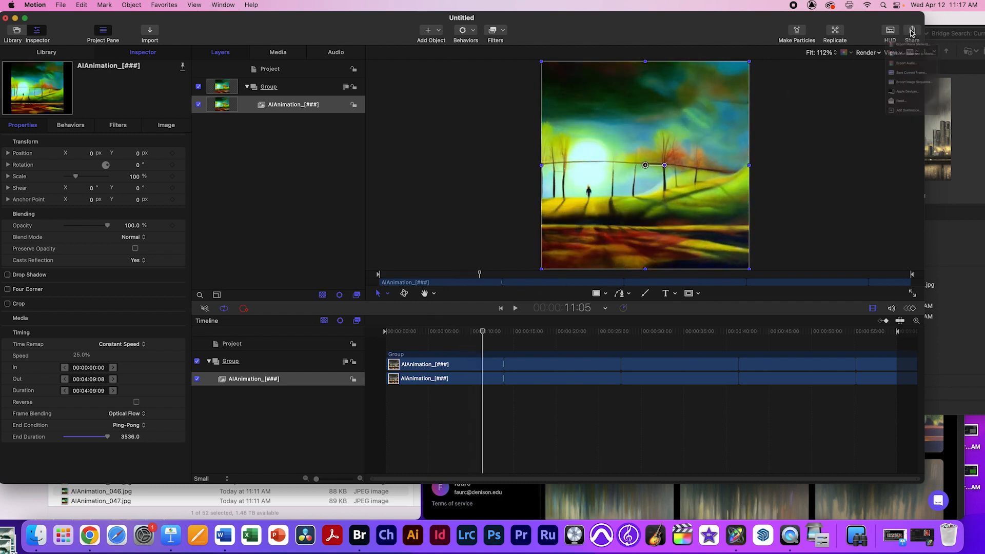
click(901, 53)
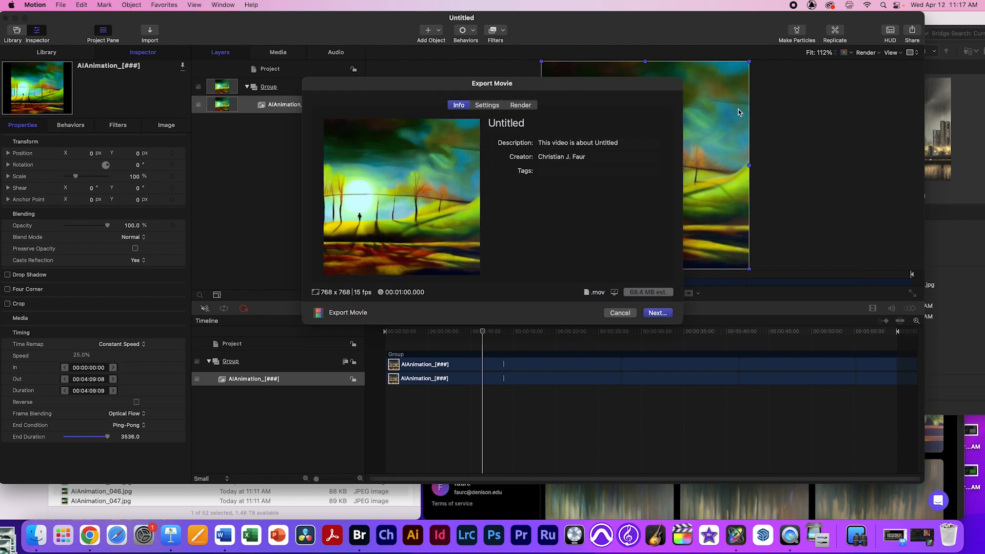
click(487, 105)
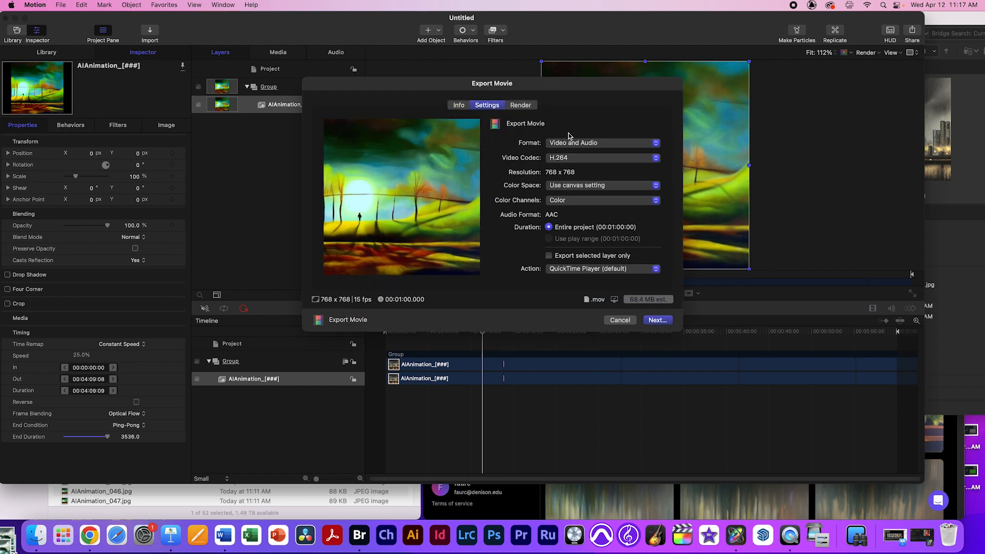
click(520, 105)
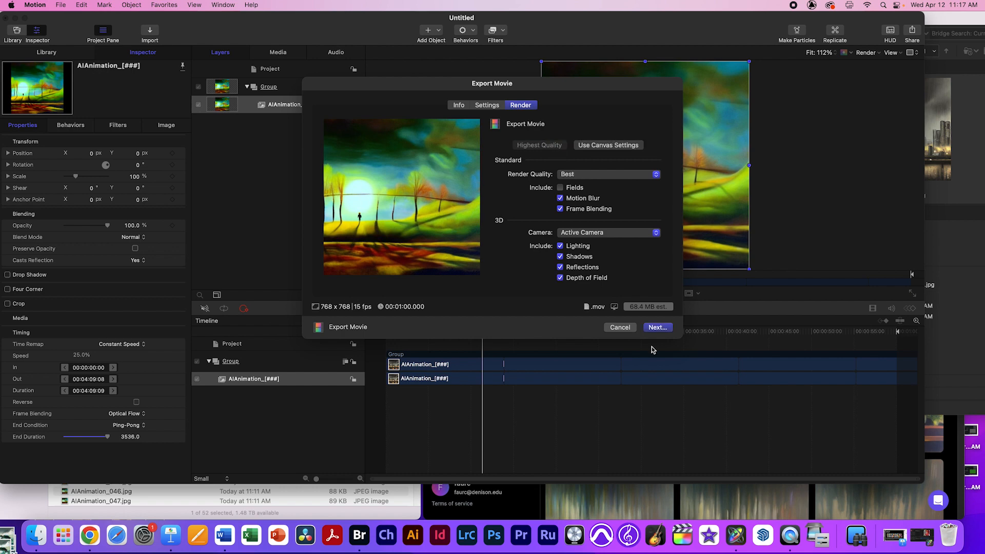
click(658, 327)
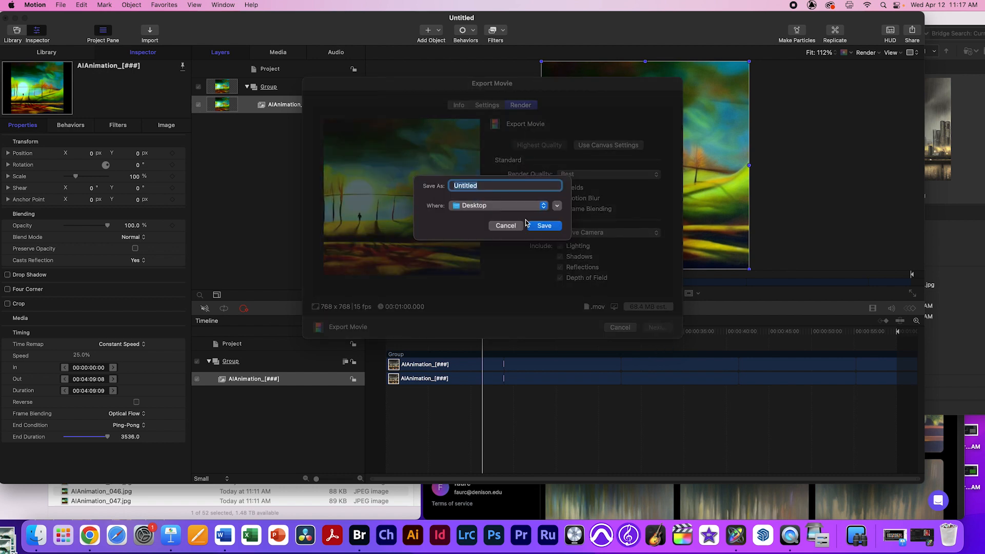